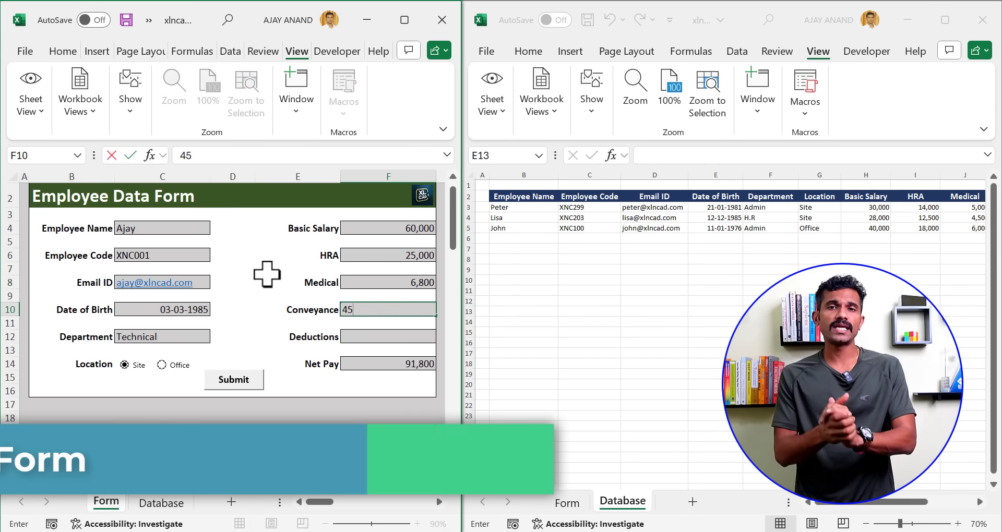
Enter 1850 as the remaining salary amount and submit the employee form
key(Return)
text(1850)
key(Return)
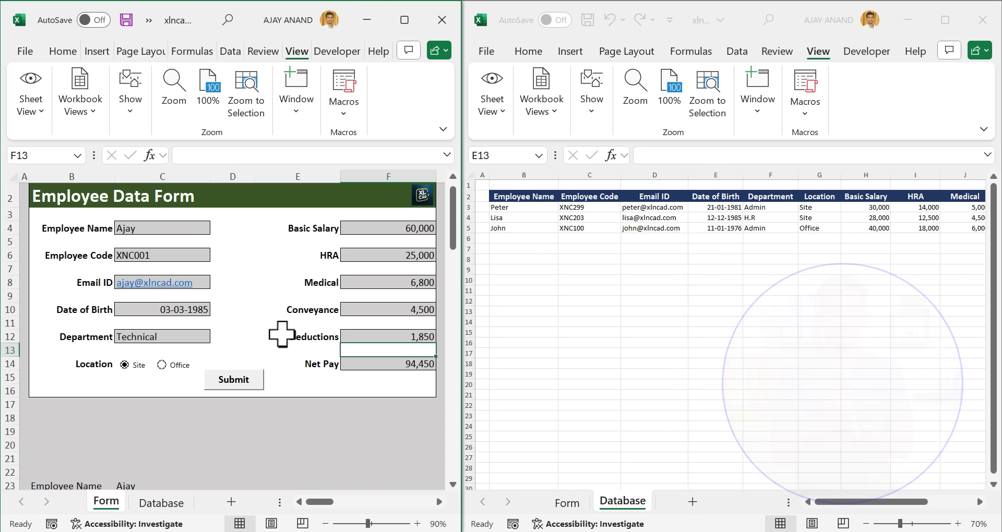
click(236, 384)
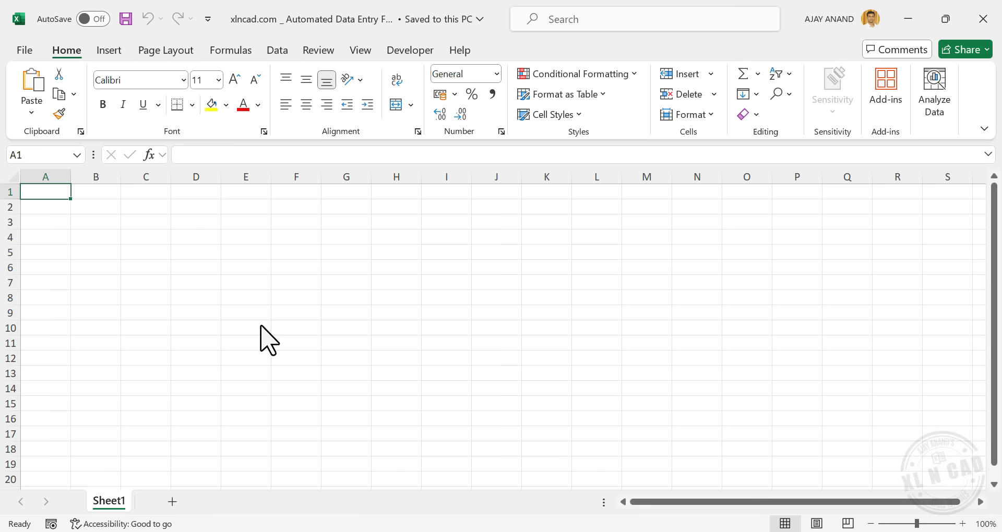
Type the title 'Employee Data Form' in cell B2
click(98, 206)
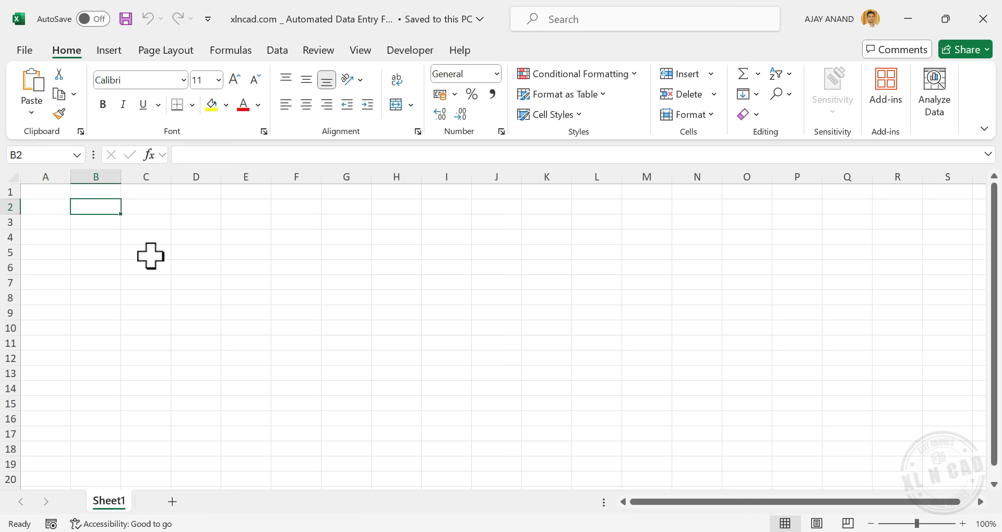
text(Employee Data Form)
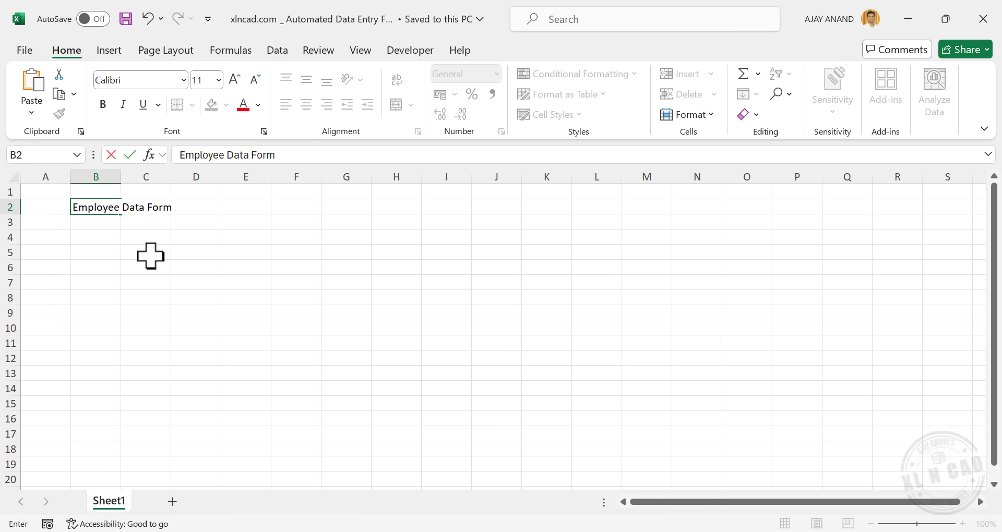
key(Return)
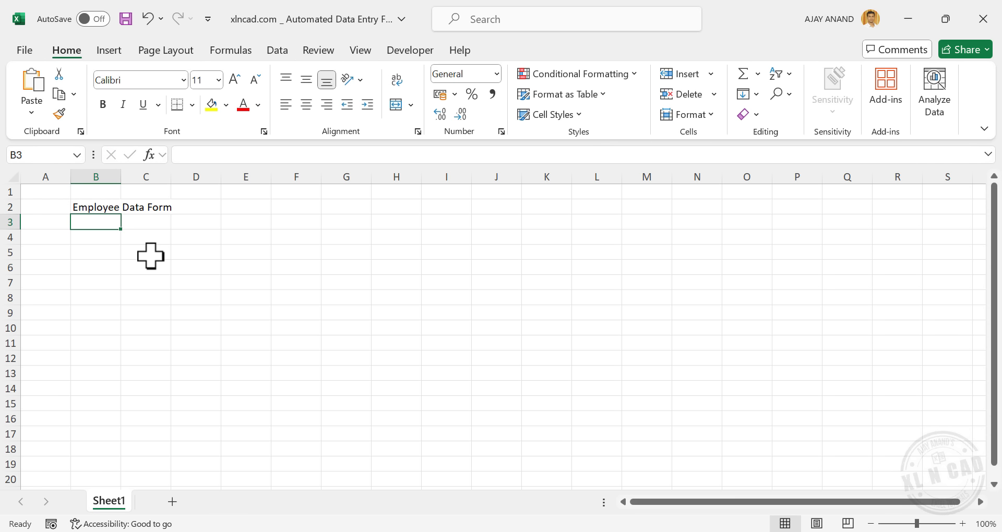
Enter labels Employee Name, Employee Code, Email ID, Date of Birth, Department and Location in column B
click(101, 238)
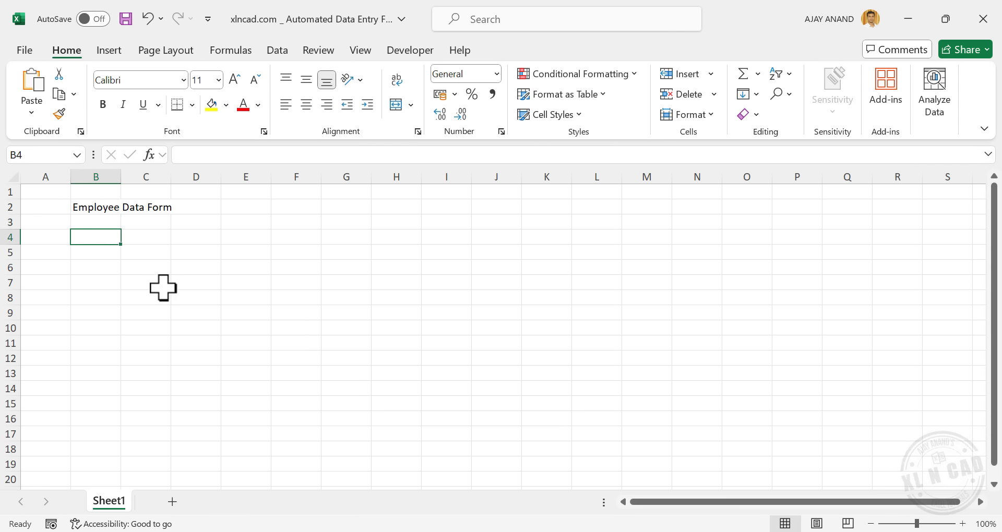
text(Employee Name)
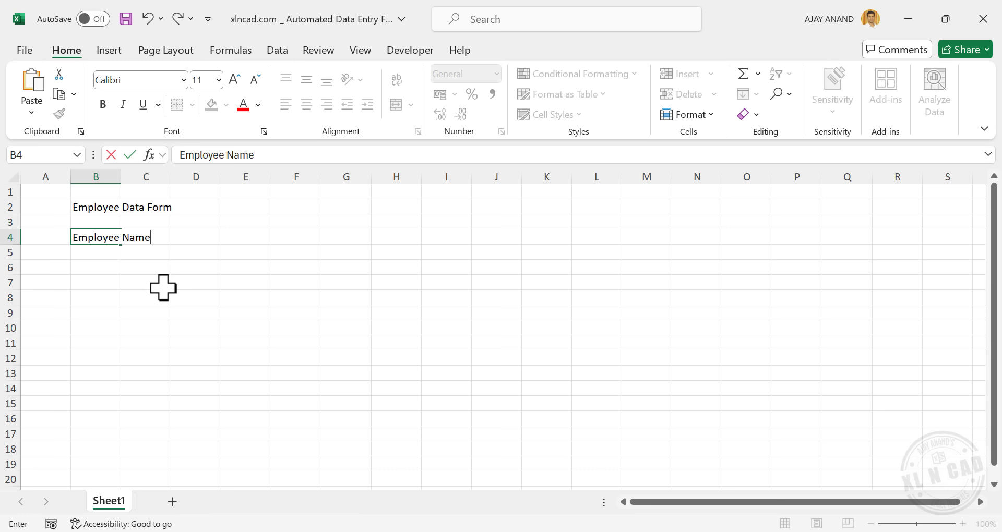
key(Return)
key(Return)
text(Emplo)
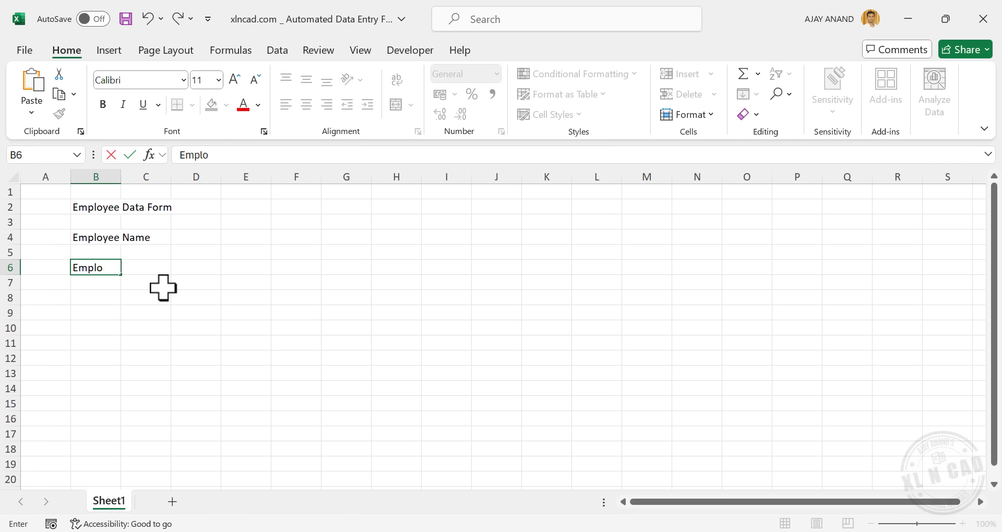
key(Return)
key(Return)
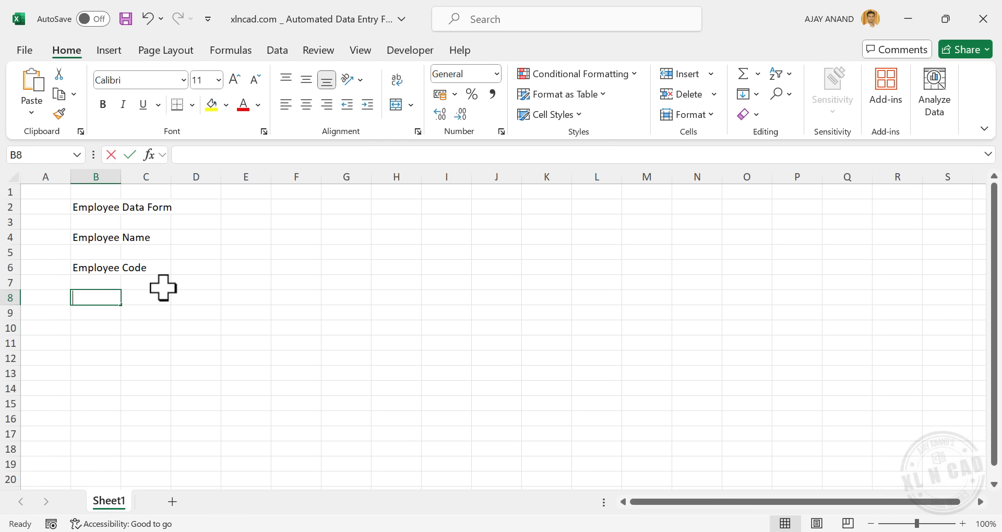
text(Email)
key(Return)
key(Return)
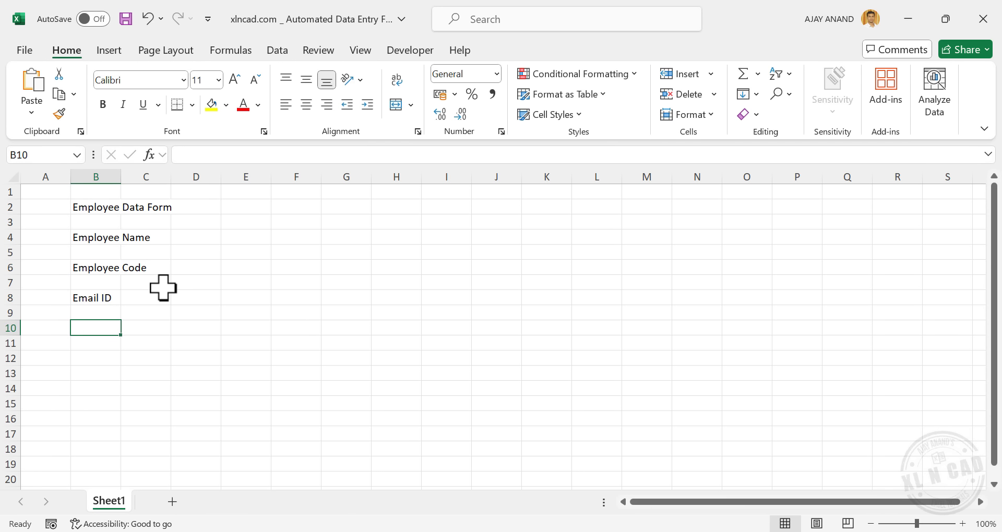
text(Date)
key(Return)
key(Return)
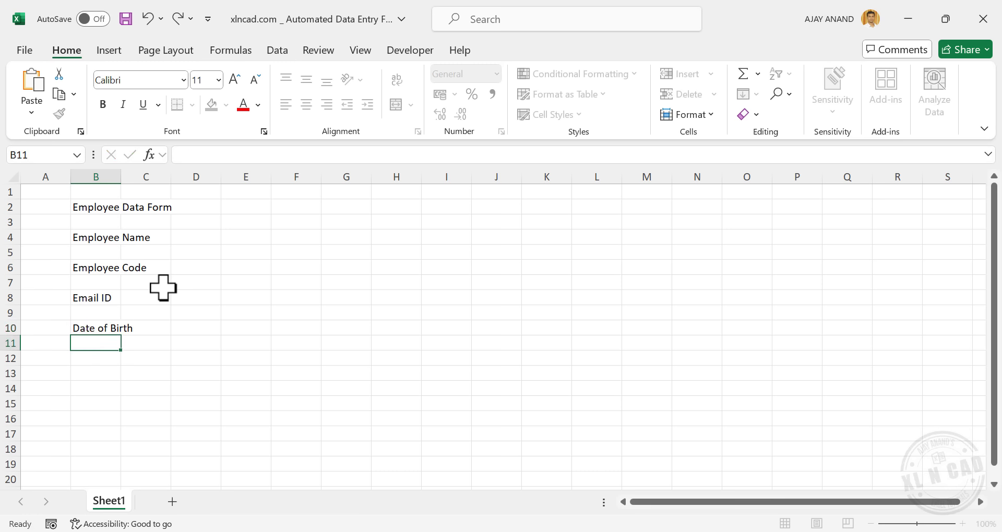
text(Department)
key(Return)
key(Return)
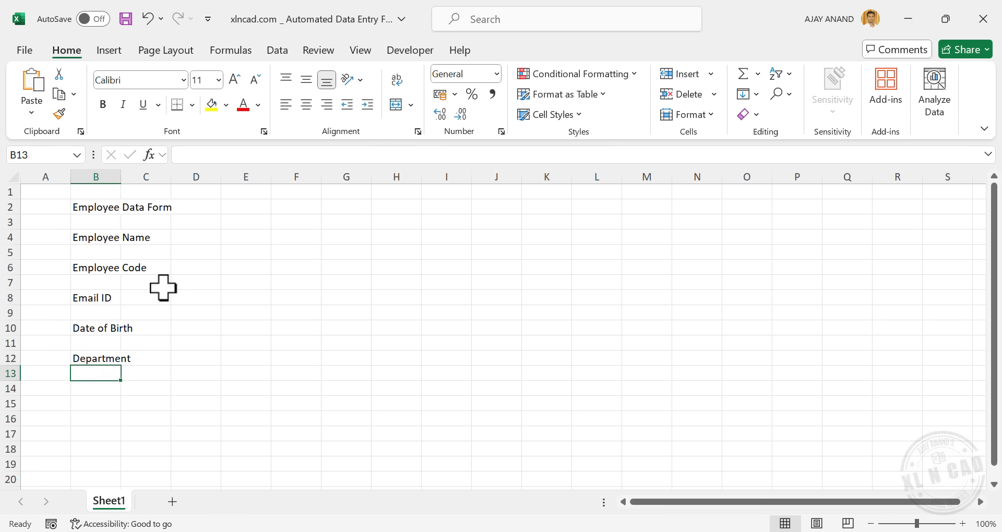
text(Location)
key(Return)
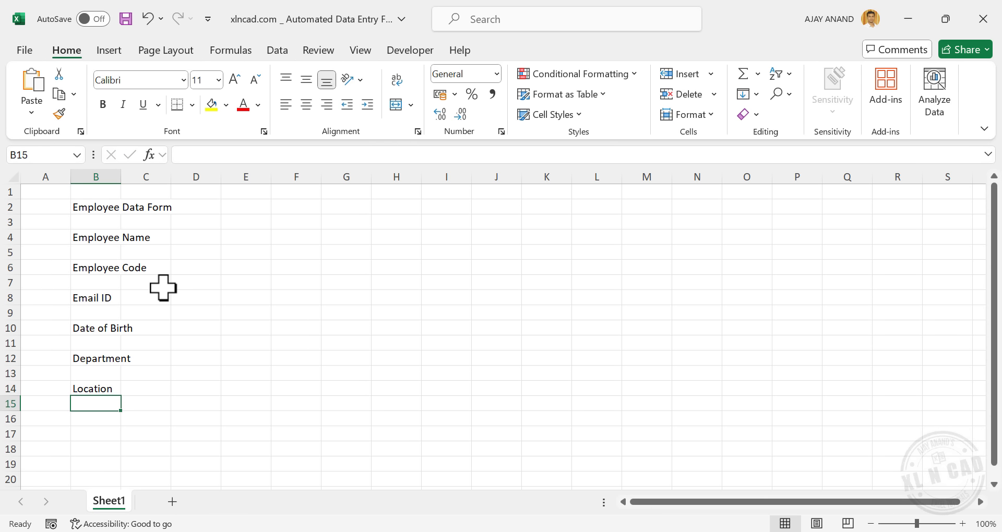
Enter pay labels Basic Salary, HRA, Medical, Conveyance, Deductions and Net Pay in column E
click(250, 238)
text(Bas)
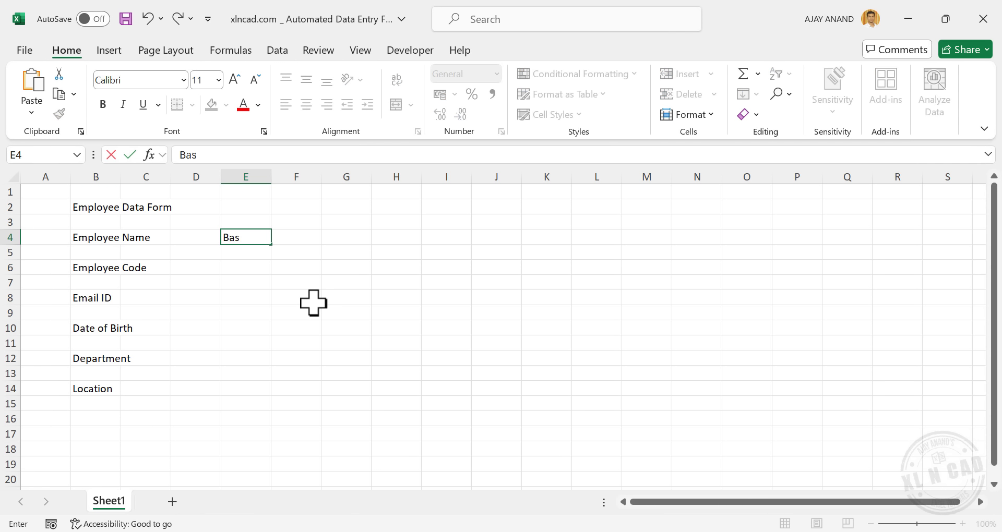
text(ic Salary)
key(Return)
key(Return)
text(H)
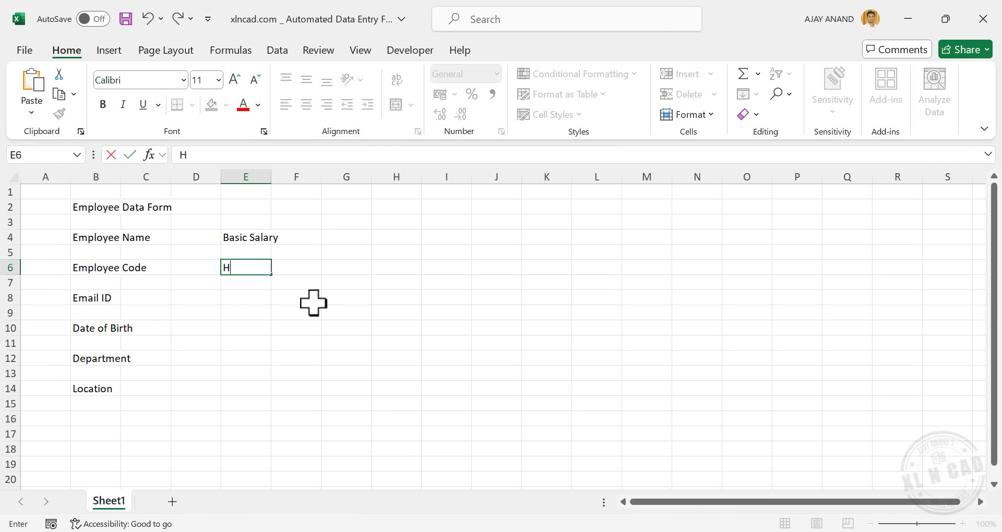
text(RA)
key(Return)
key(Return)
text(Medica)
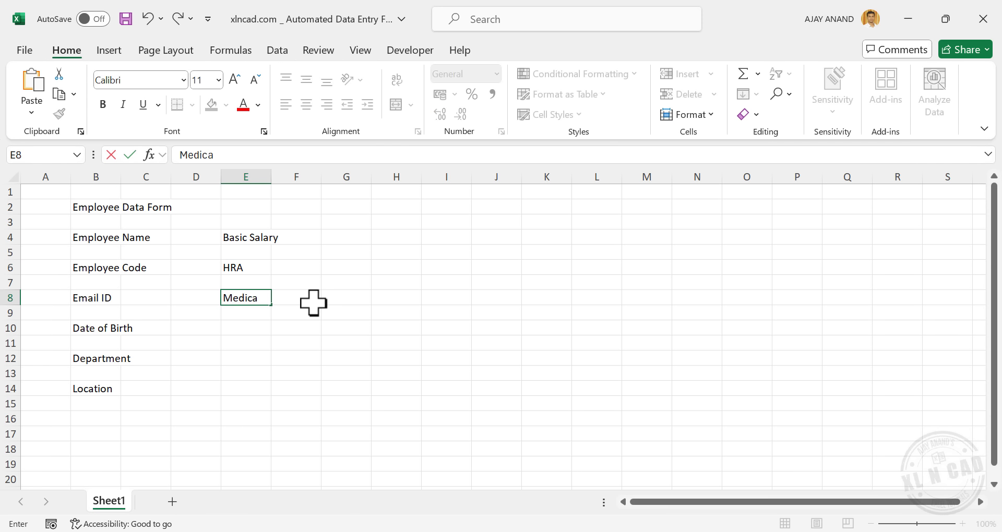
text(l)
key(Return)
key(Return)
text(Conveyance)
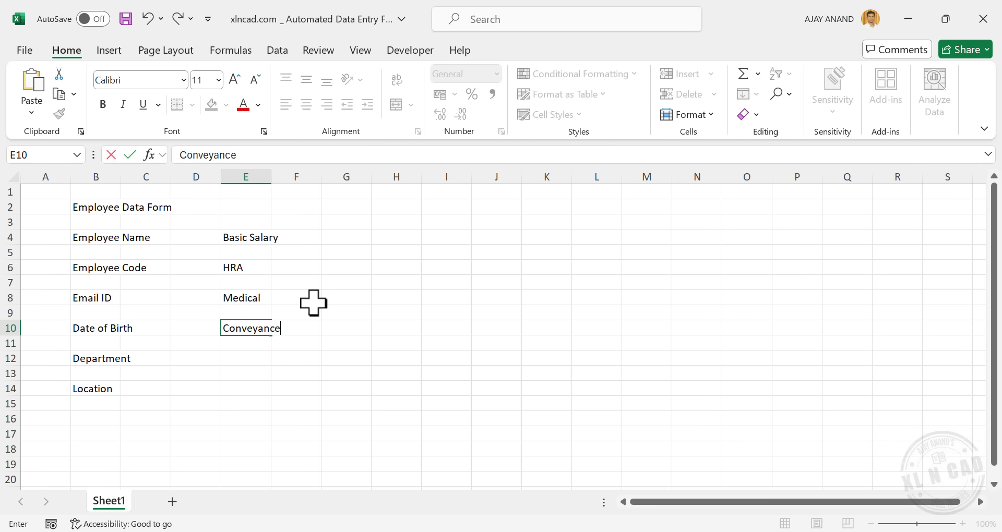
key(Return)
key(Return)
text(Deduc)
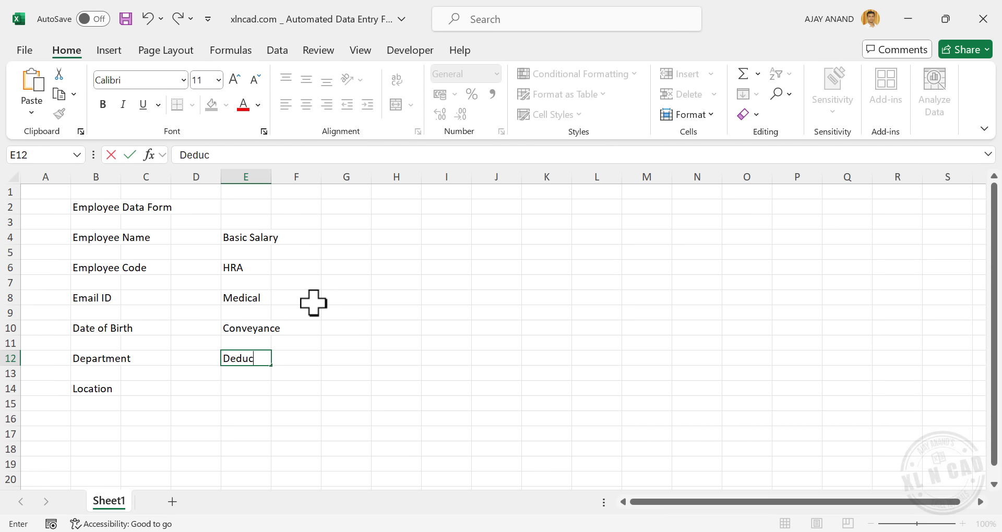
key(Return)
key(Return)
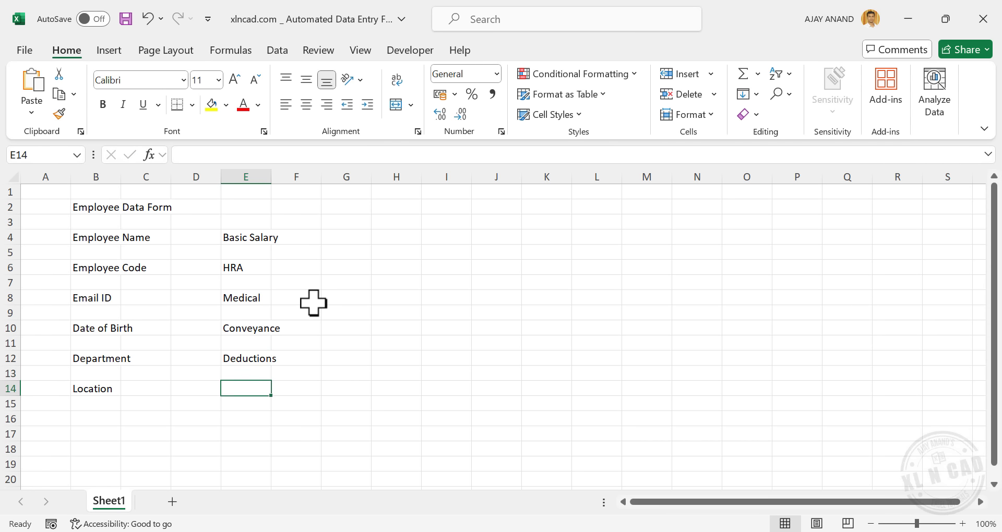
text(Net Pay)
key(Return)
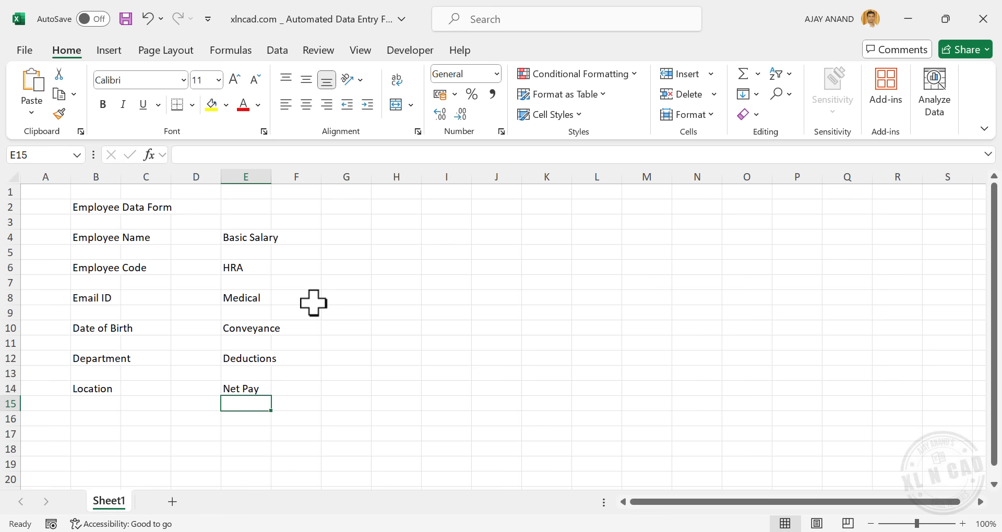
Widen columns B and E together, then columns C and F together
click(110, 176)
ctrl+click(240, 177)
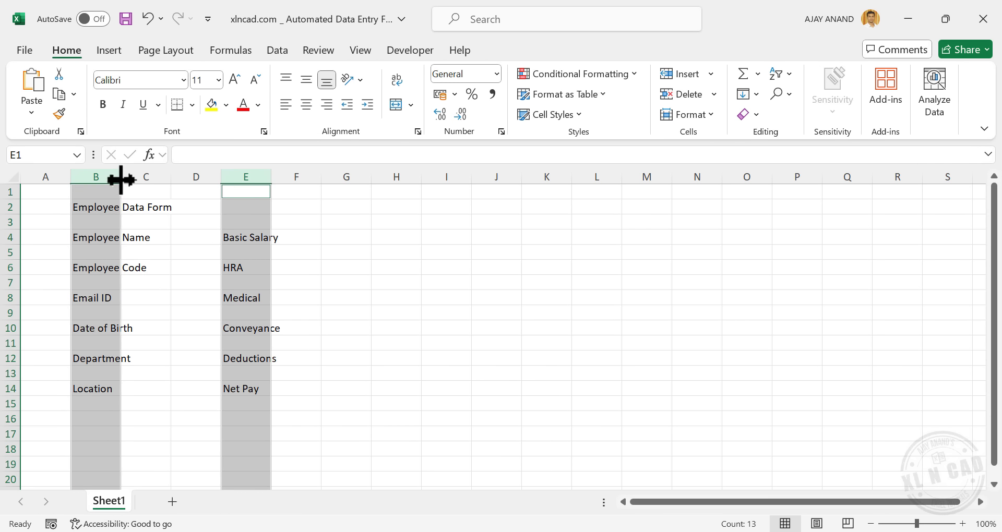
drag(121, 180, 165, 179)
click(197, 176)
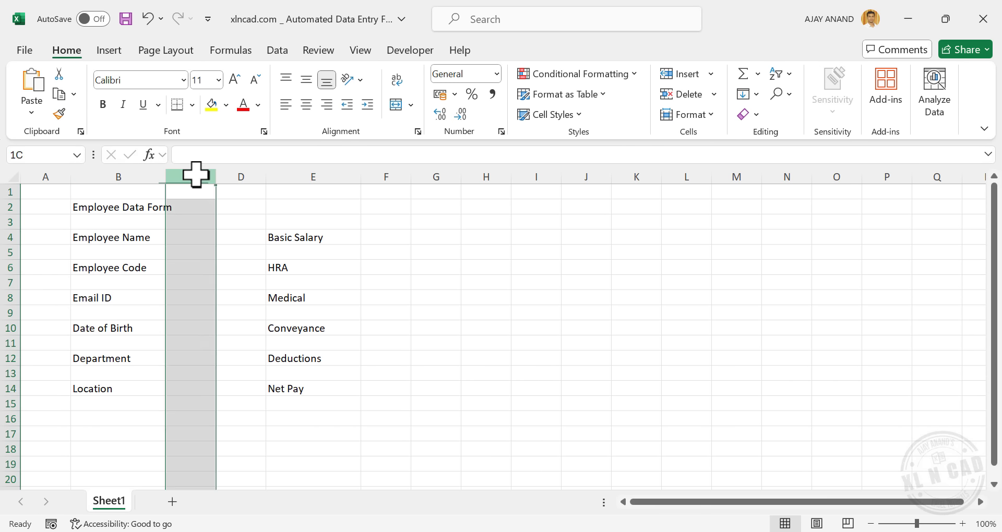
ctrl+click(376, 178)
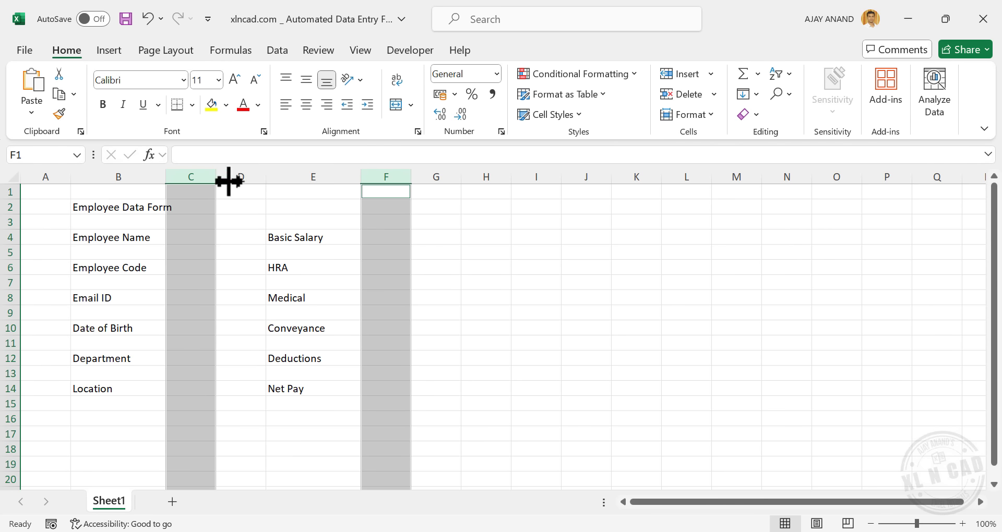
drag(229, 181, 272, 181)
click(250, 284)
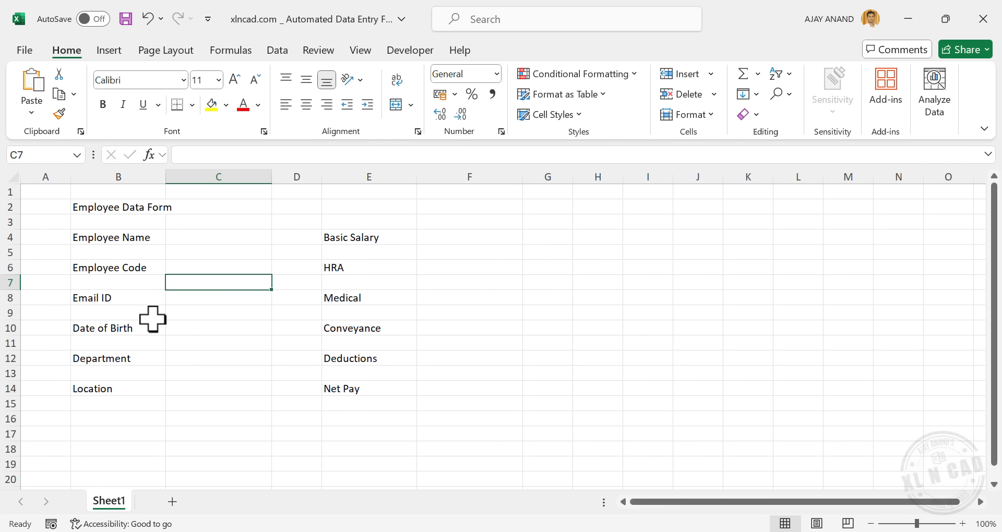
Right-align and bold the labels in B4:B14 and E4:E14
drag(127, 238, 124, 387)
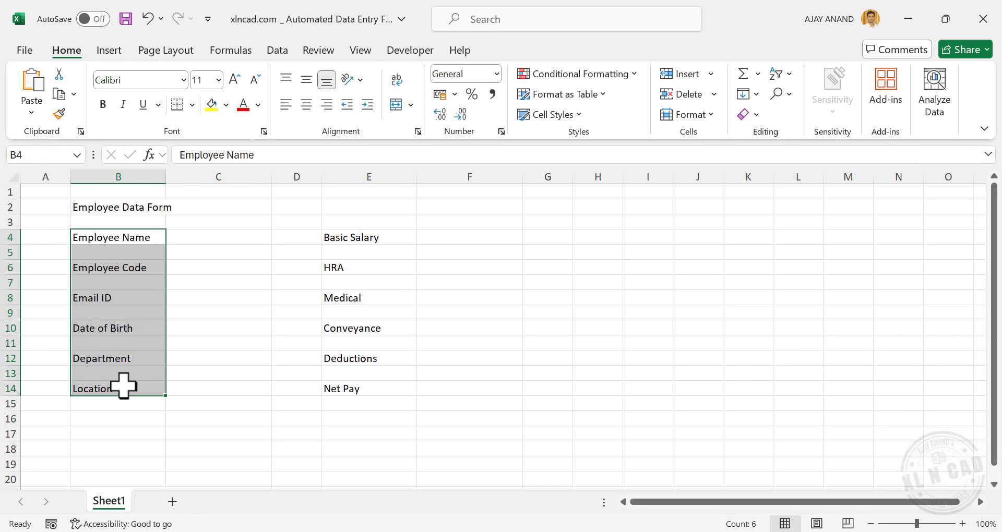
click(327, 105)
drag(396, 244, 394, 395)
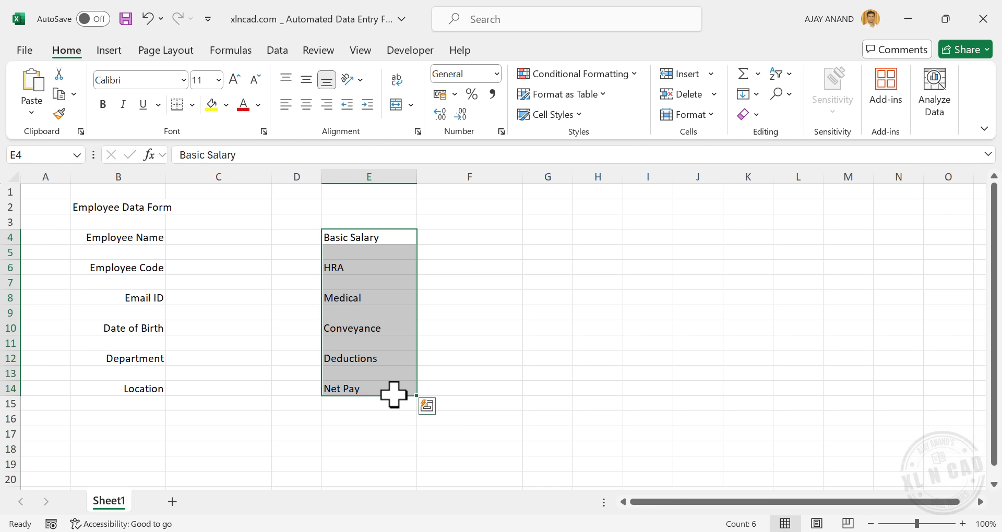
click(327, 105)
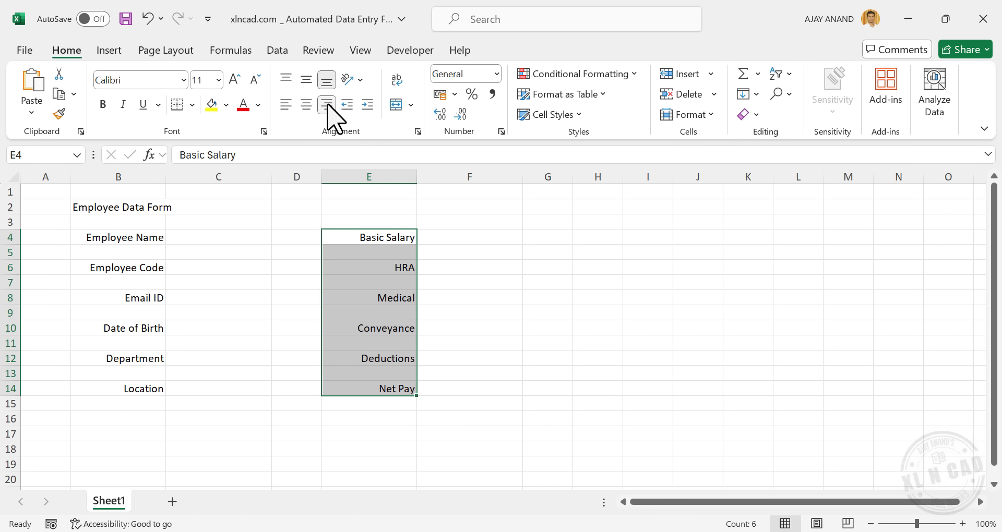
click(104, 105)
drag(146, 238, 152, 391)
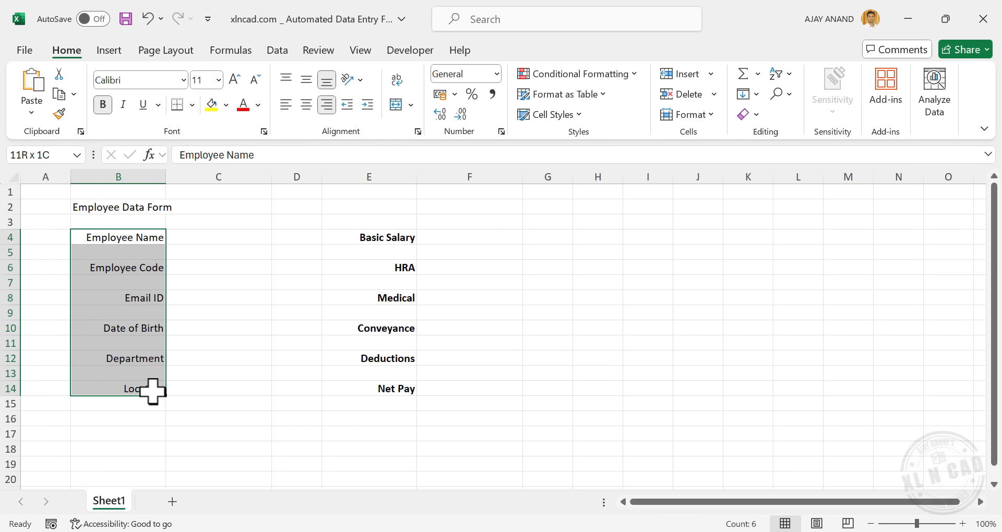
click(103, 105)
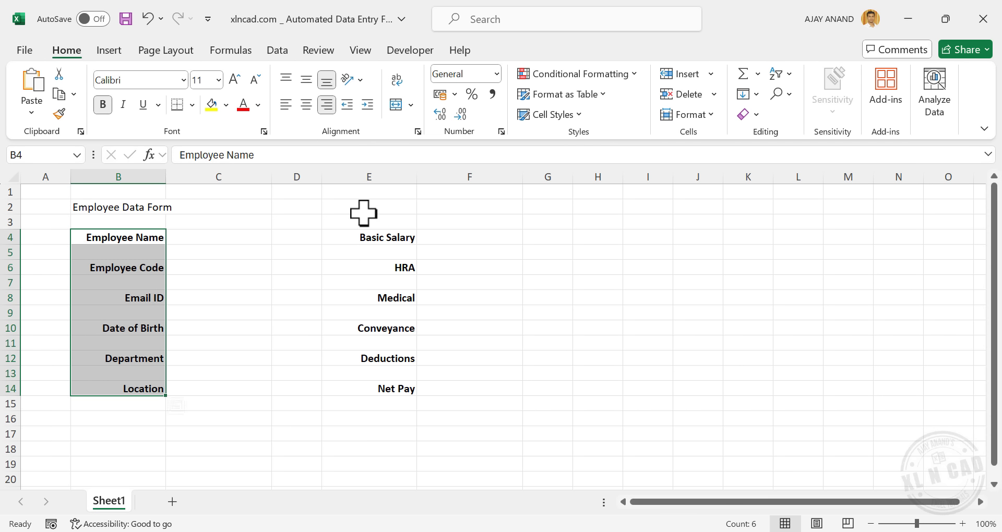
Merge B2:F2 into a single title cell
drag(132, 208, 433, 206)
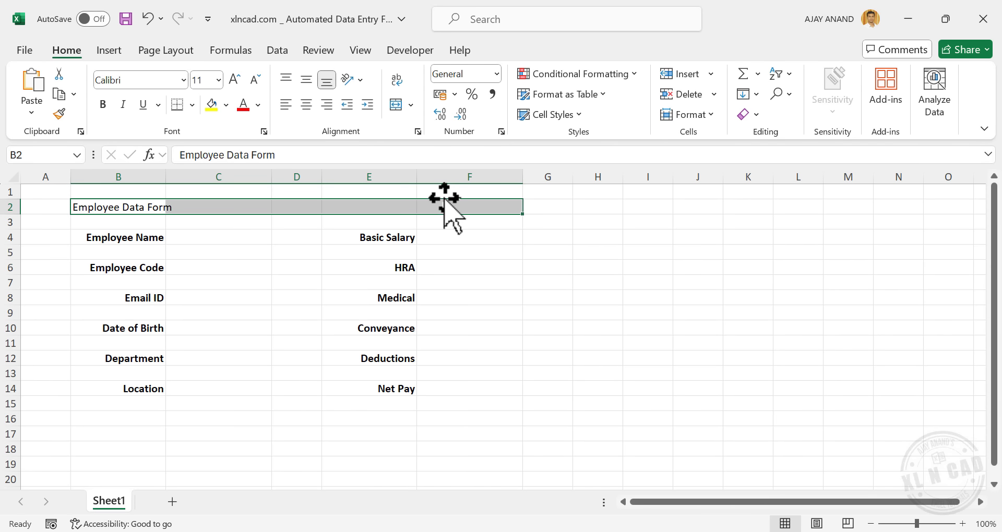
click(411, 105)
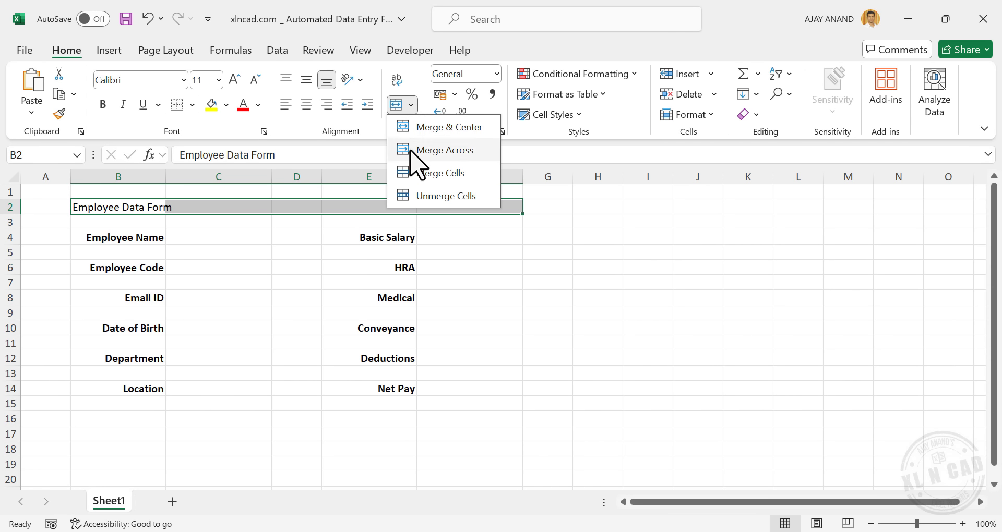
click(454, 173)
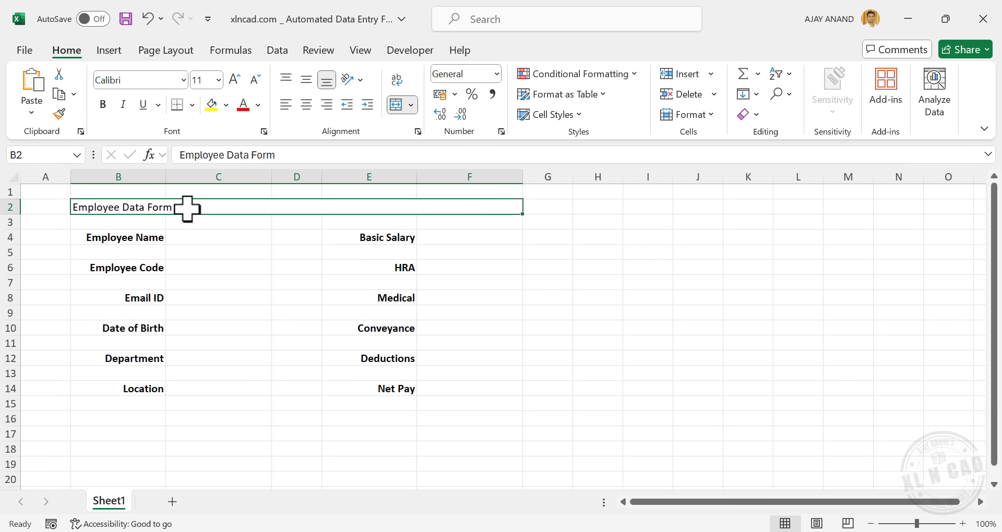
Style the title at size 20, bold white text on a dark green fill
click(218, 80)
click(205, 237)
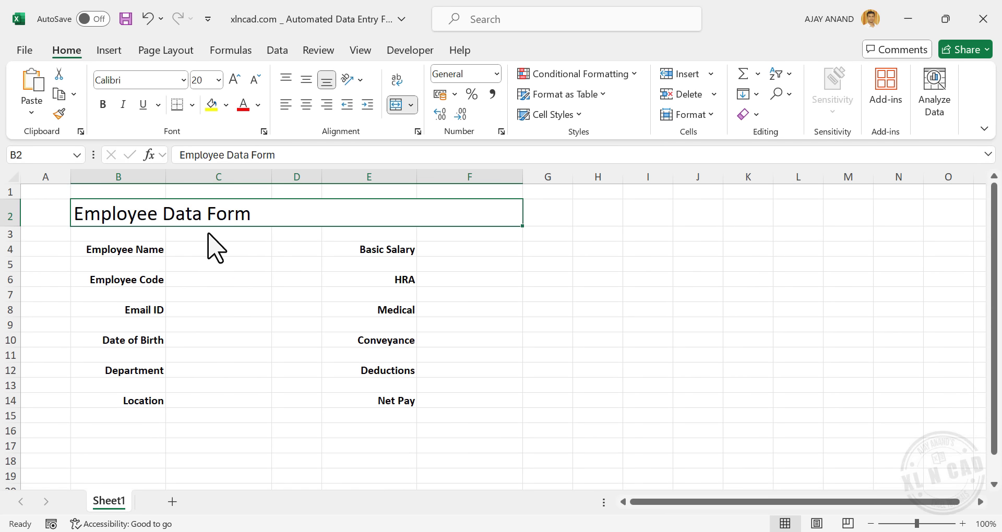
click(226, 105)
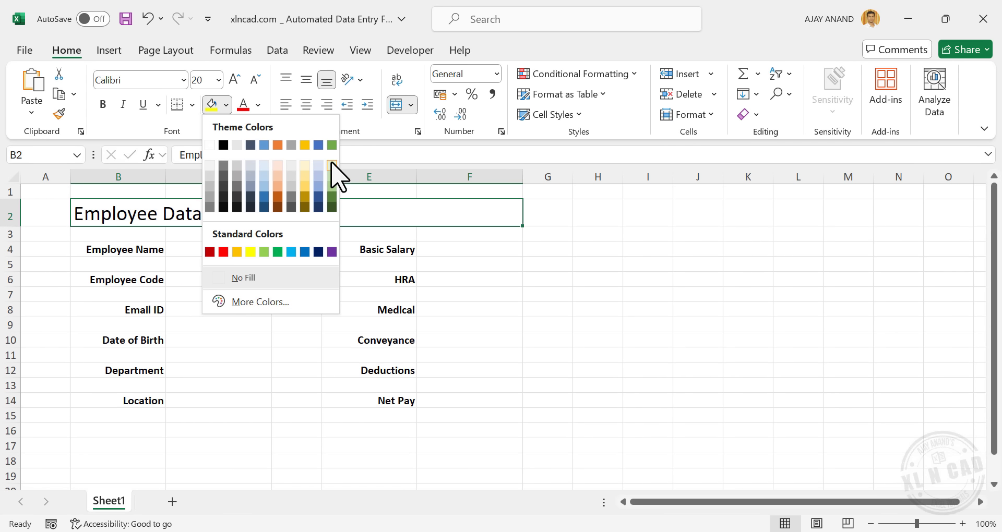
click(331, 208)
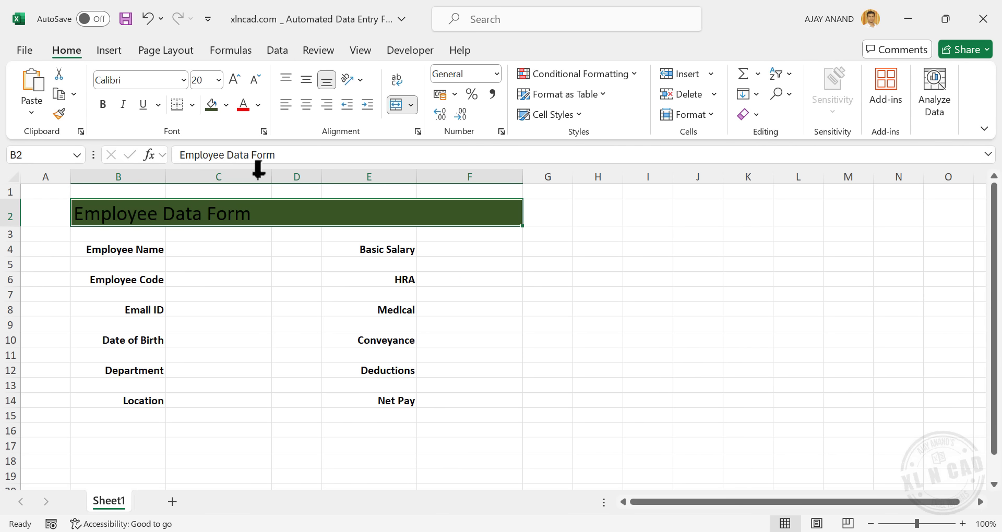
click(258, 105)
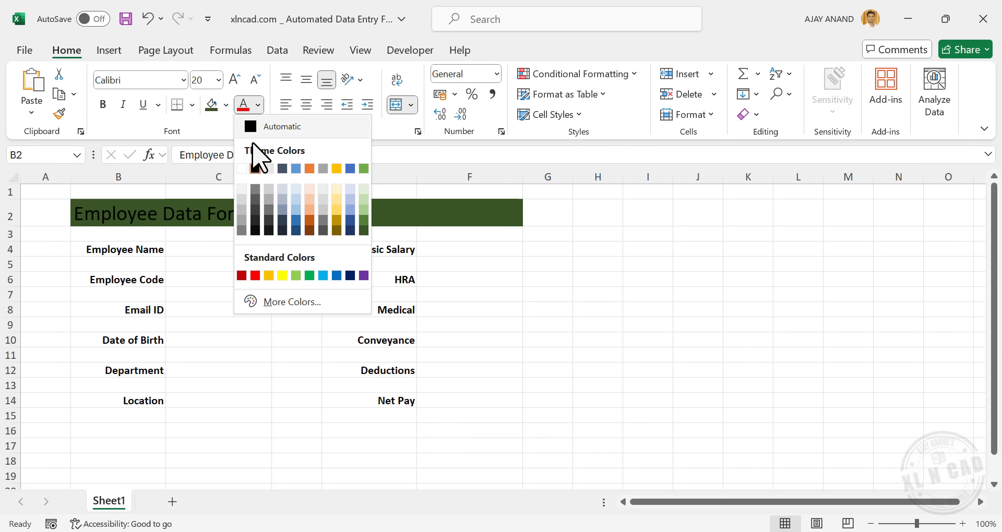
click(241, 168)
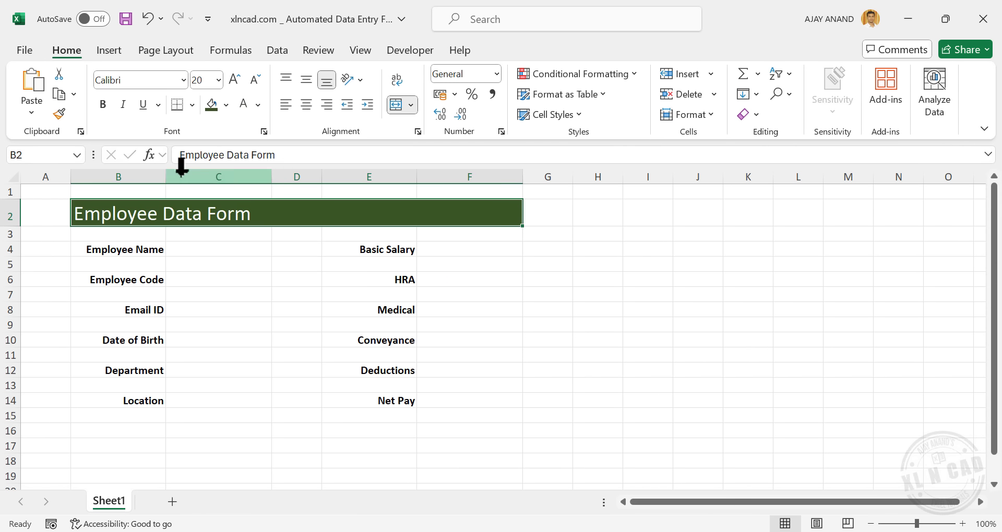
click(103, 104)
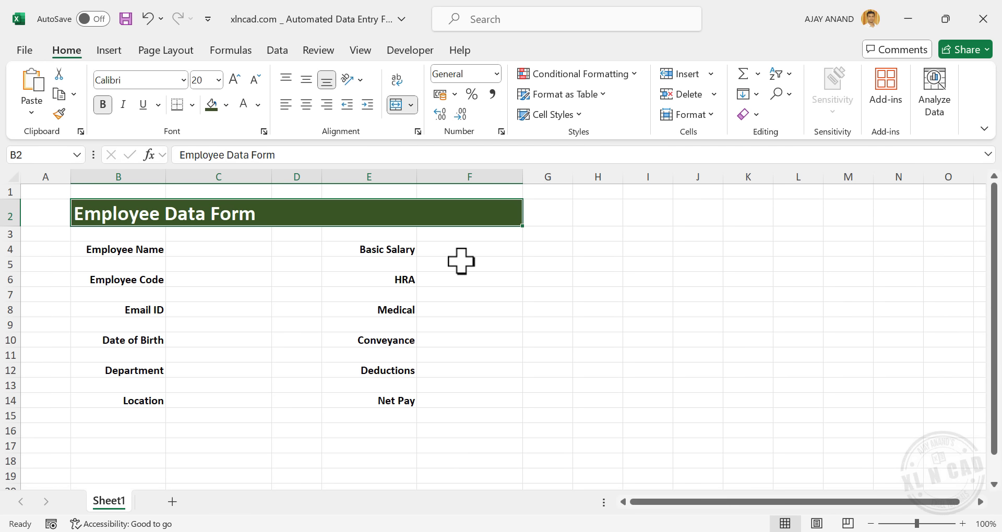
Give cell C4 a grey fill and an outside border
click(225, 252)
click(225, 105)
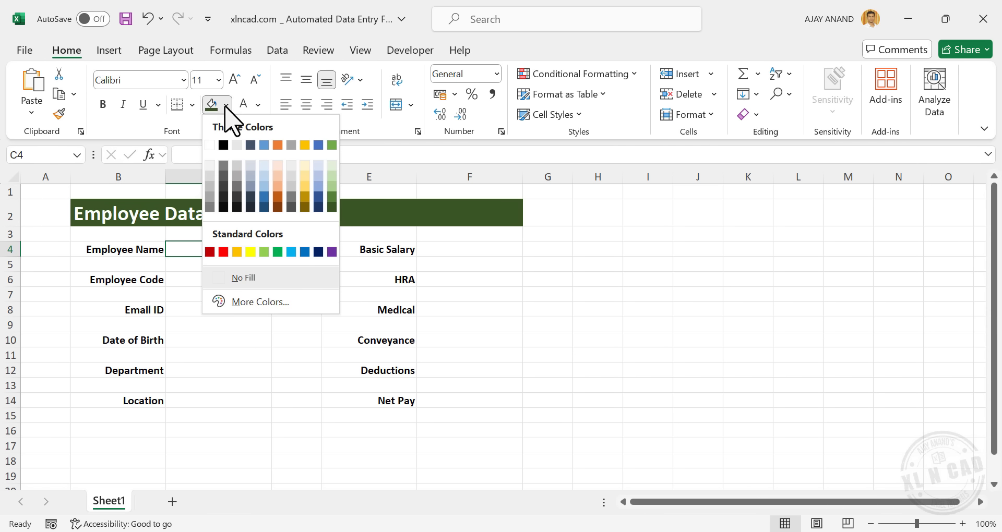
click(237, 168)
click(193, 105)
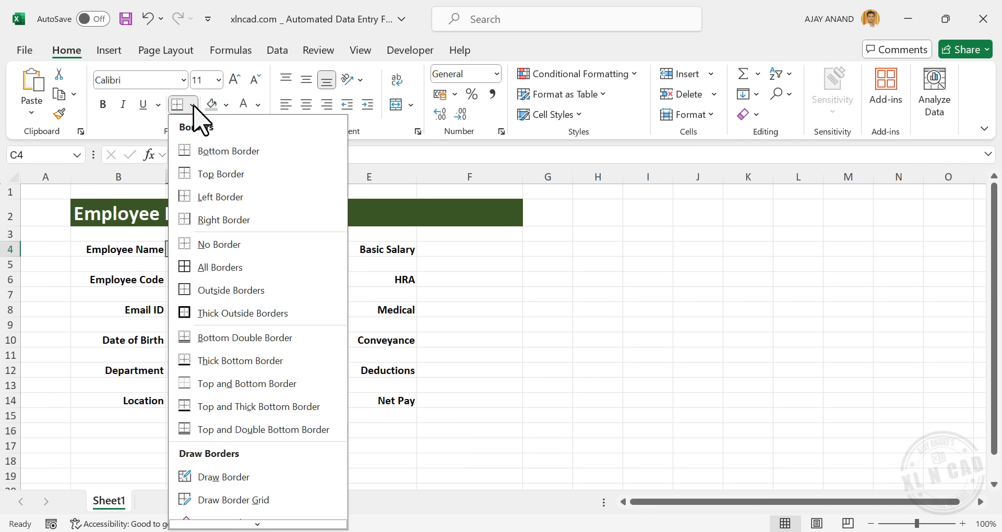
click(285, 288)
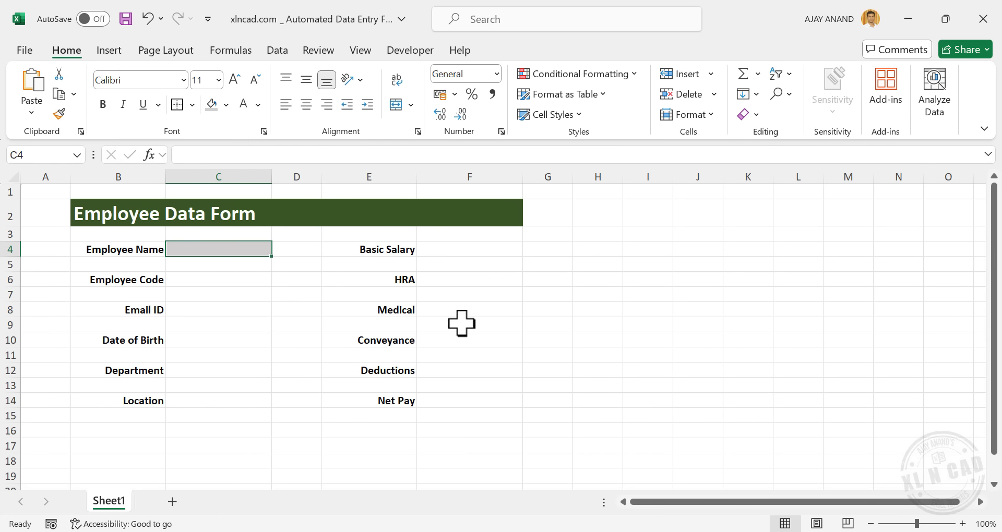
Copy C4's format with Format Painter to C6–C12 and F4–F14
click(60, 114)
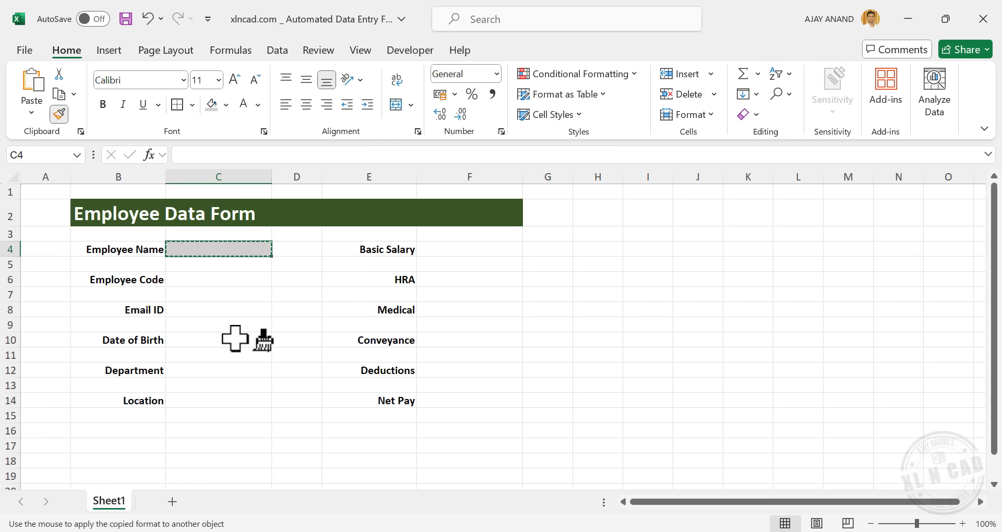
click(221, 280)
click(218, 312)
click(223, 341)
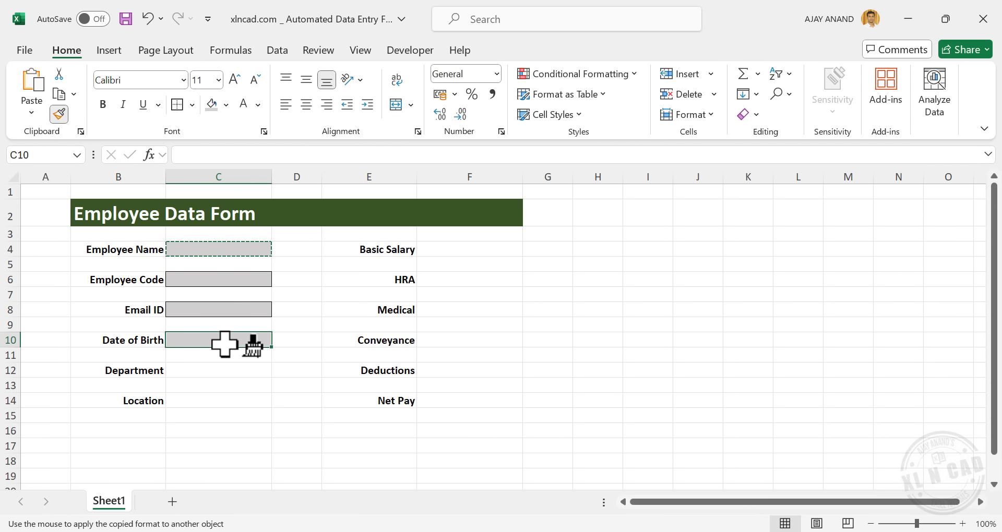
click(221, 371)
click(461, 251)
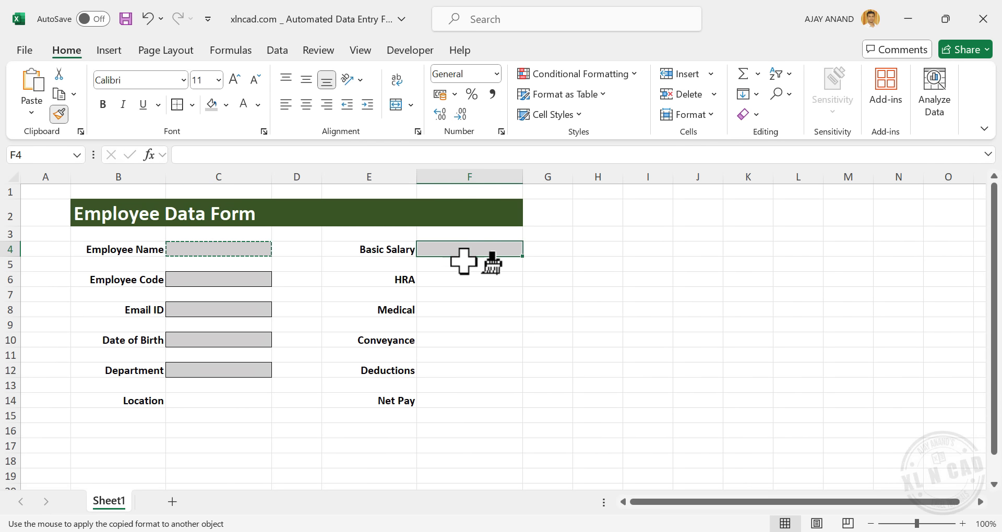
click(460, 281)
click(466, 309)
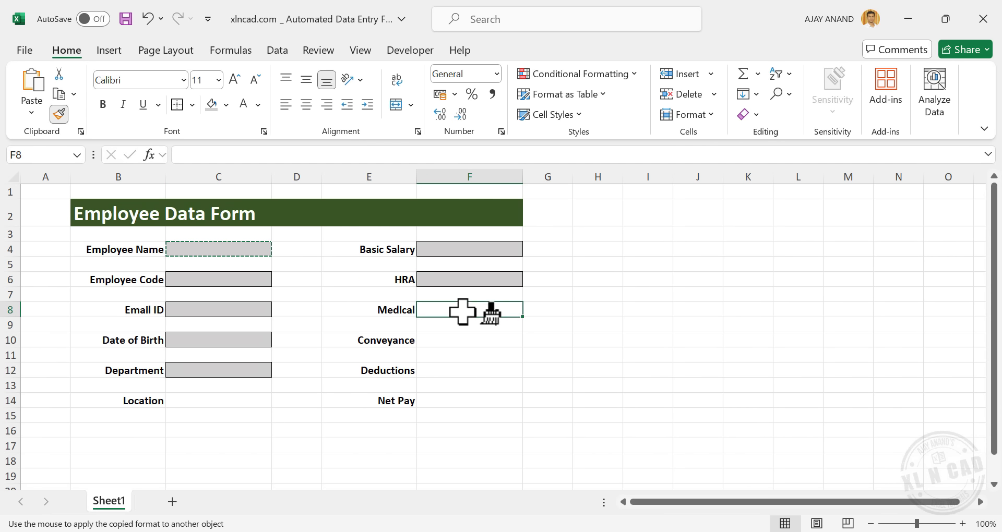
click(463, 339)
click(462, 370)
click(468, 401)
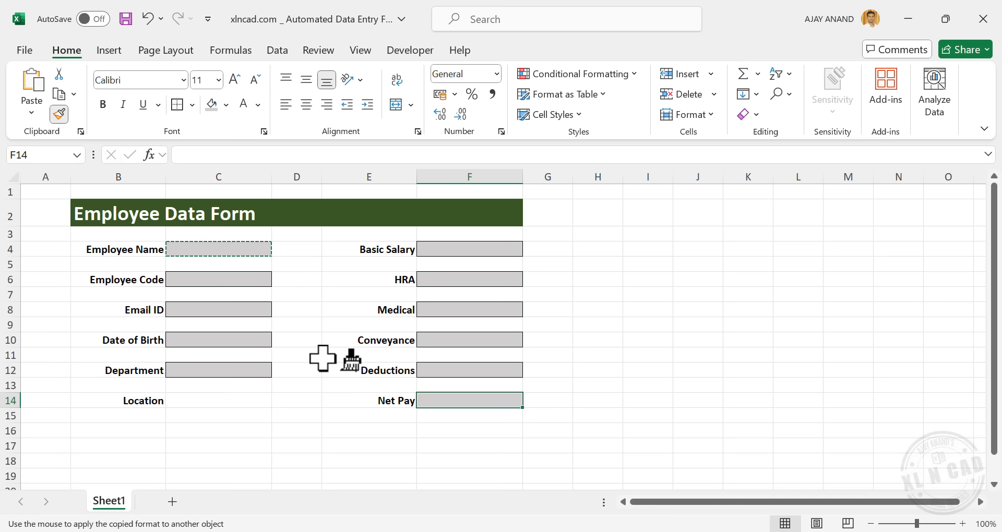
key(Escape)
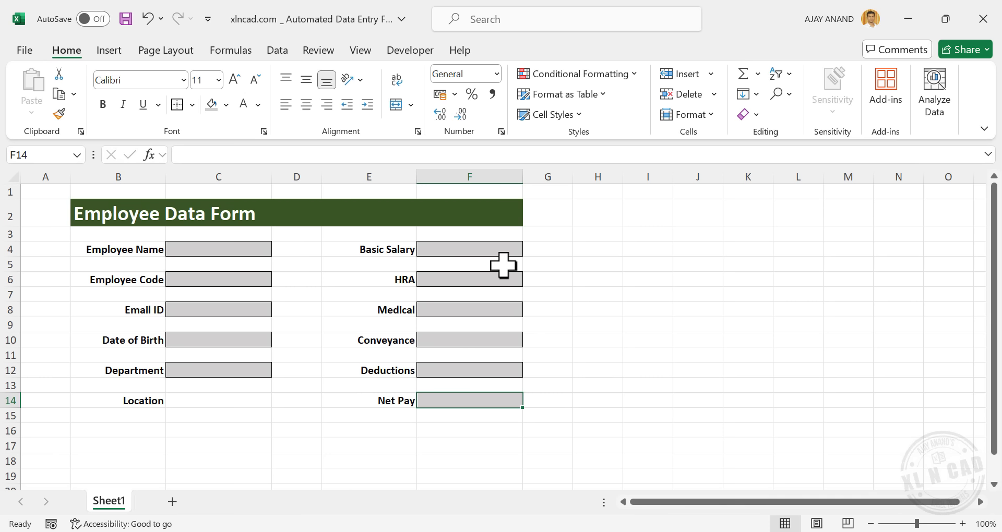
Format F4, F6, F8, F10, F12 and F14 as Number with 0 decimals and 1000 separator
click(496, 310)
click(497, 249)
ctrl+click(510, 280)
ctrl+click(494, 310)
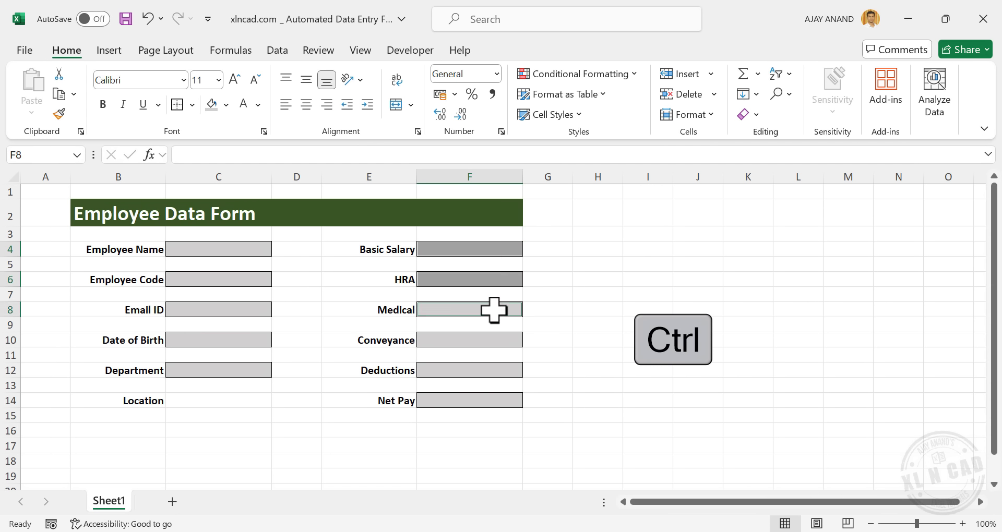
ctrl+click(494, 343)
ctrl+click(497, 371)
ctrl+click(502, 401)
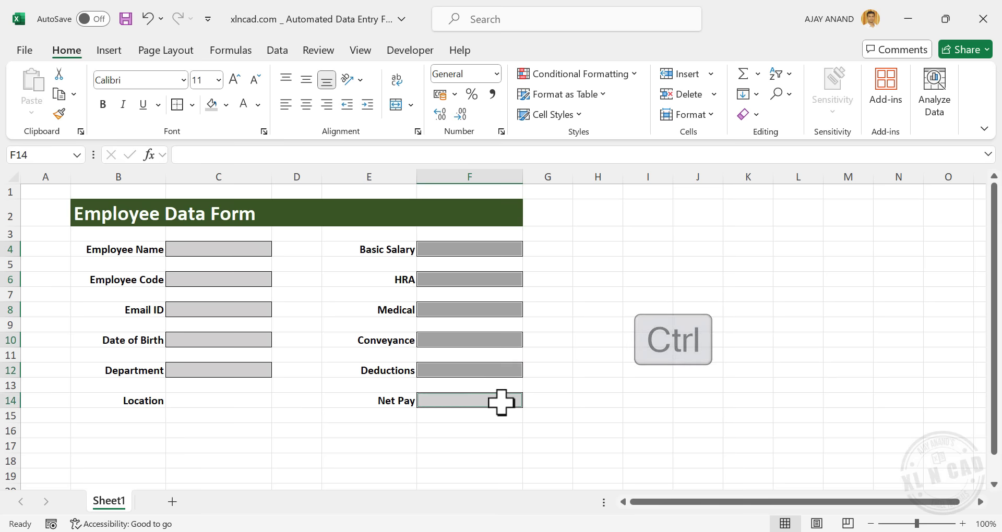
right_click(500, 337)
click(590, 387)
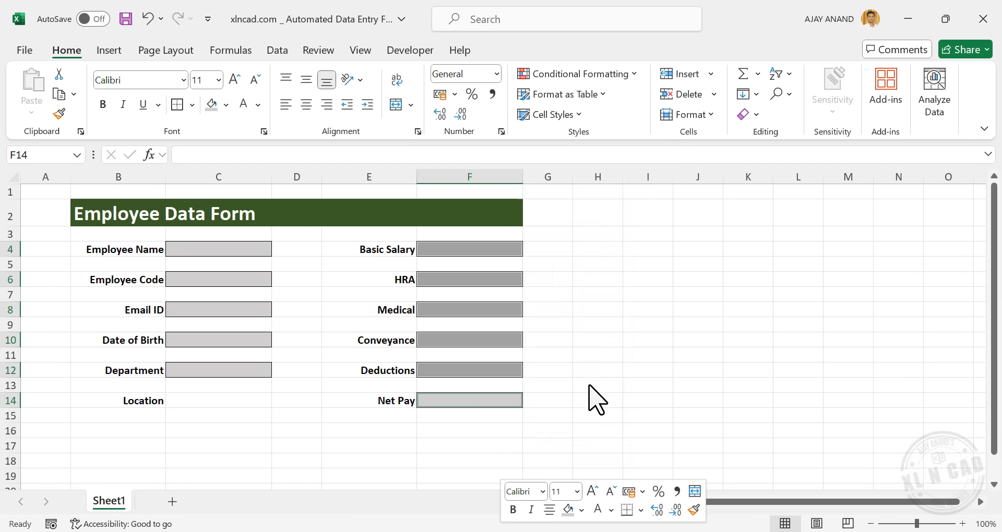
click(446, 212)
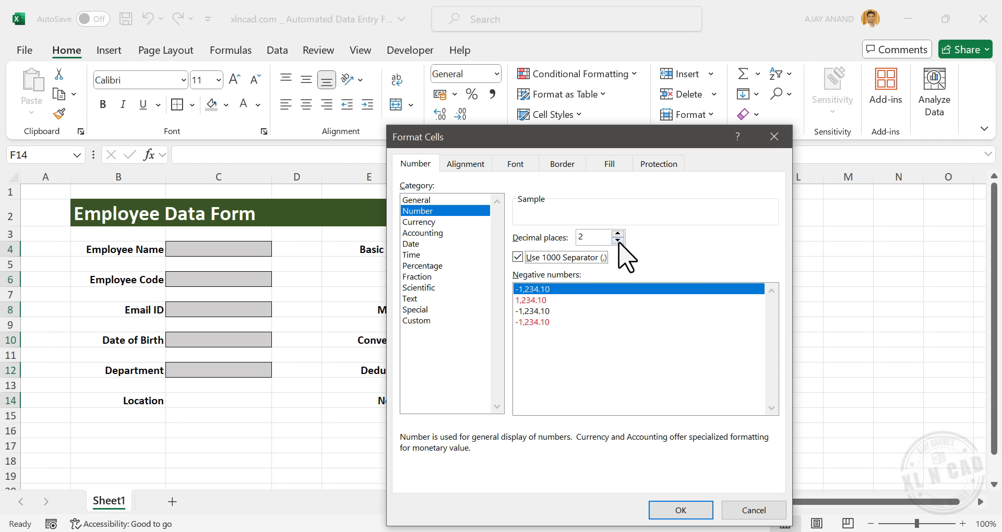
click(679, 510)
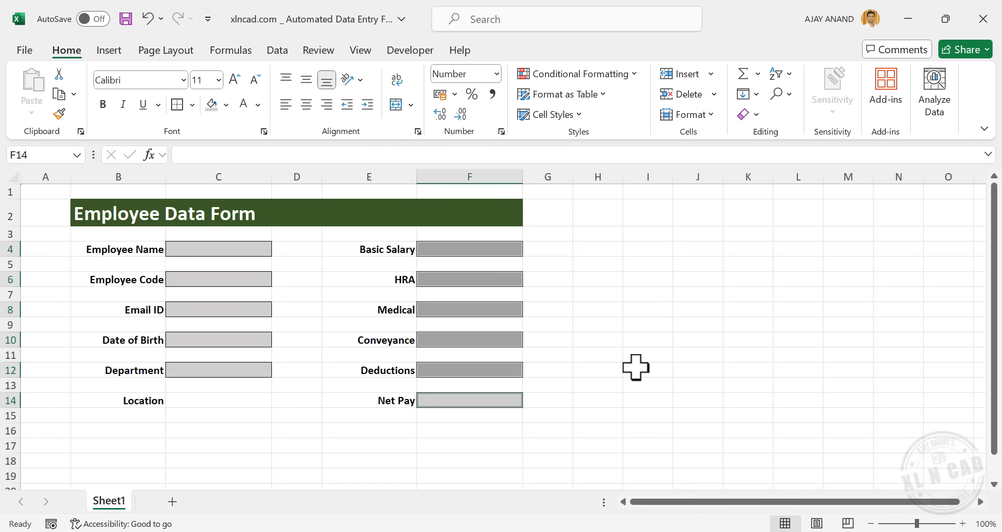
Apply the Short Date number format to the Date of Birth cell C10
click(216, 339)
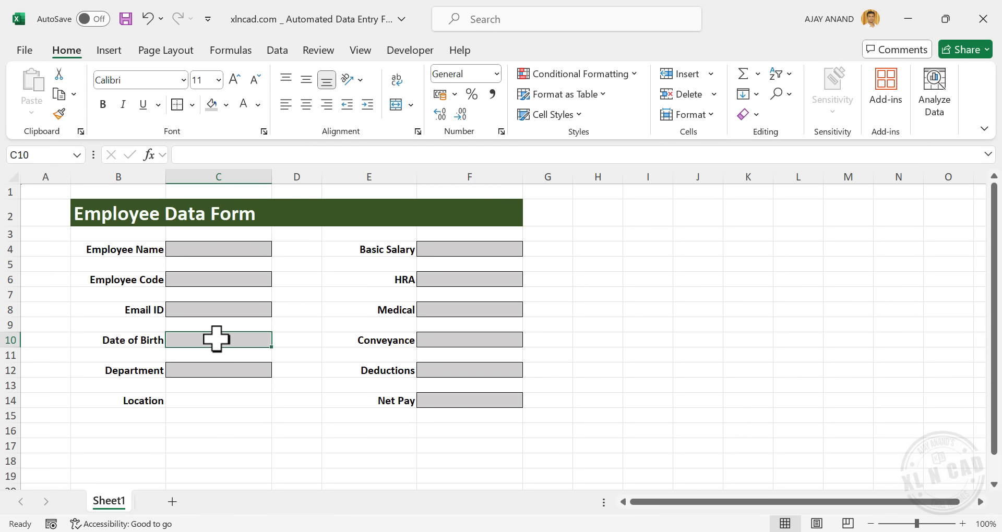
click(497, 75)
click(542, 256)
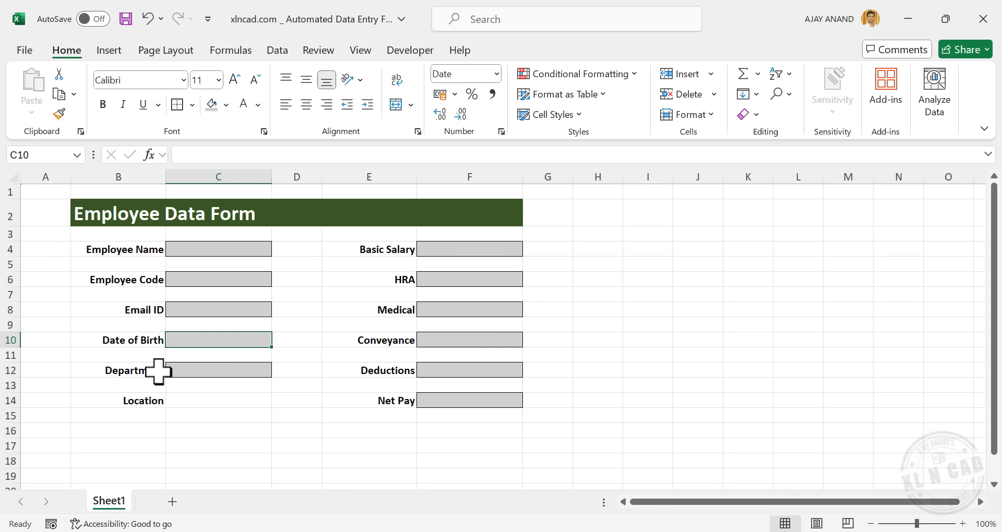
click(220, 371)
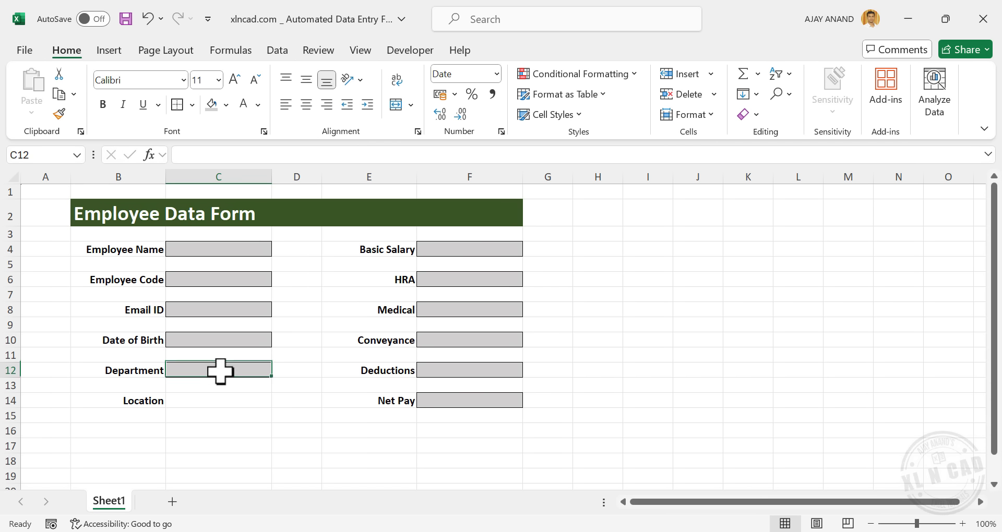
Add a List validation to C12 with Technical, Admin, Accounts, H.R
click(285, 51)
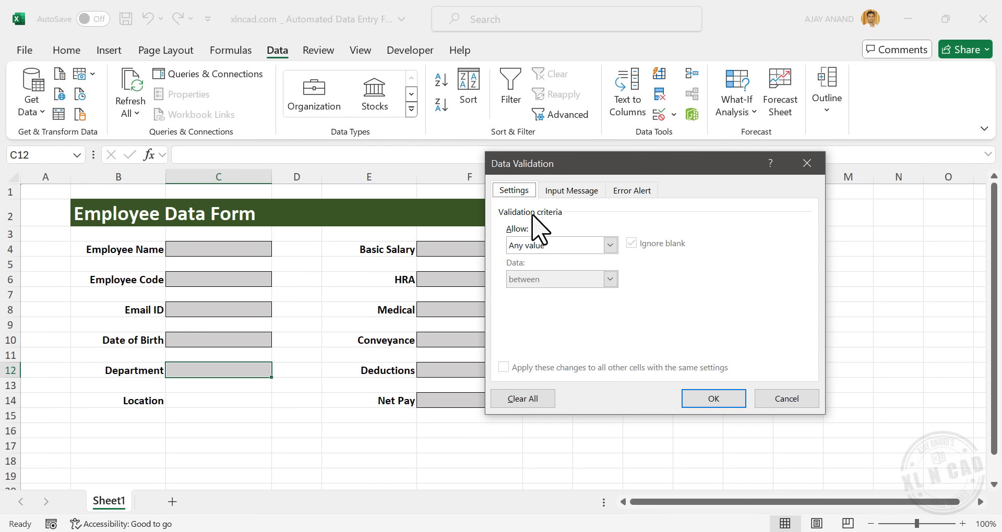
click(611, 246)
click(559, 293)
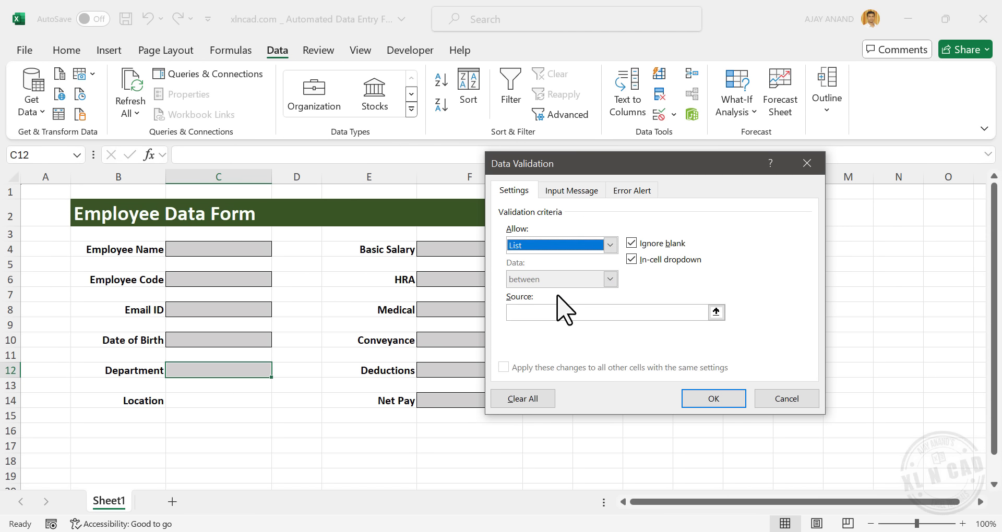
click(535, 313)
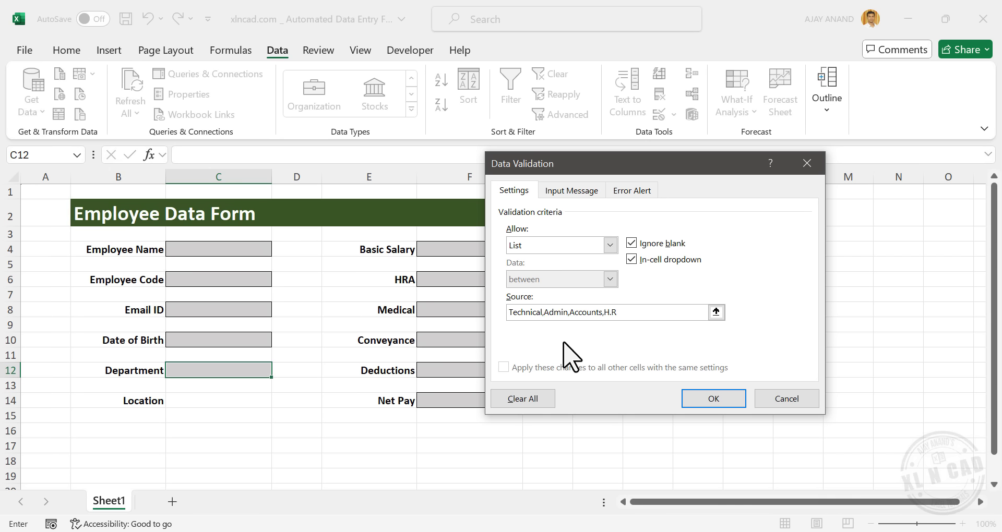
click(714, 403)
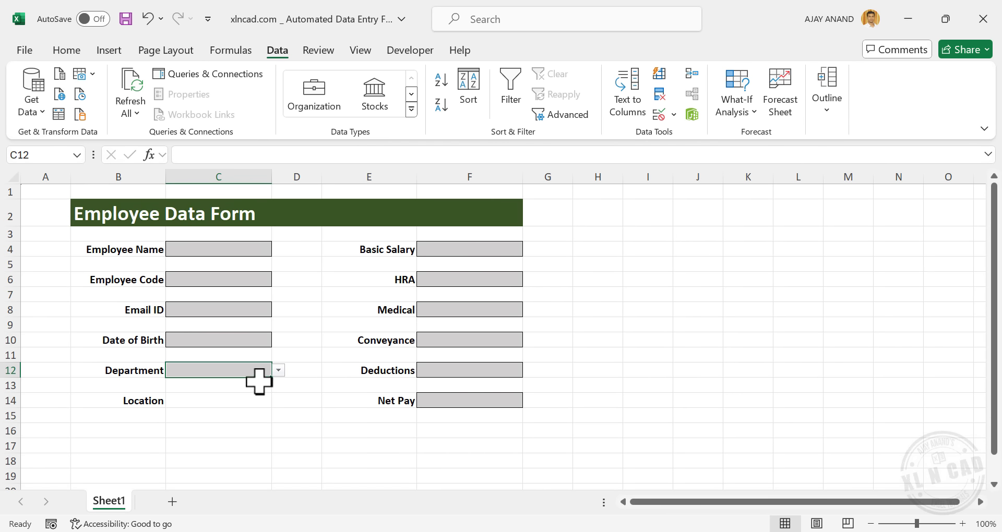
Test the Department dropdown by choosing Admin, then Technical
click(279, 370)
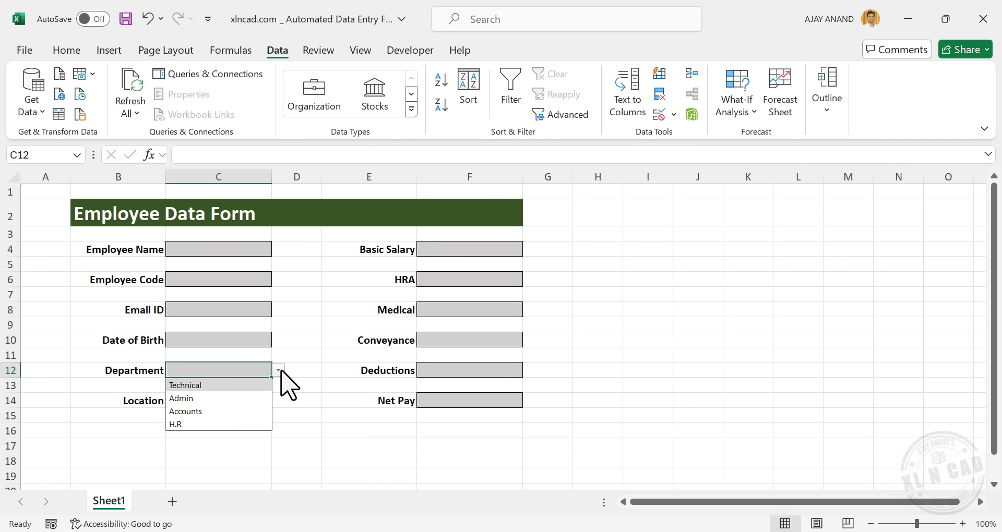
click(240, 399)
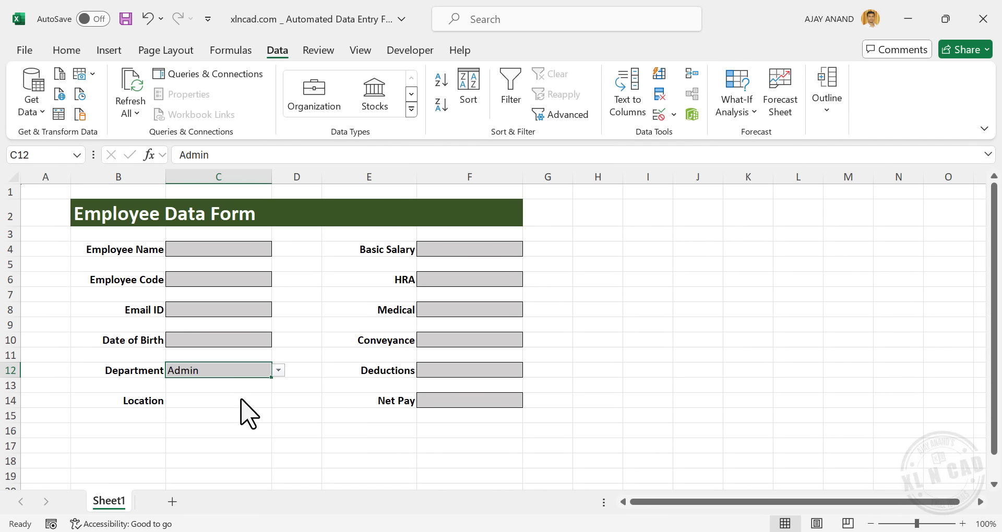
click(278, 370)
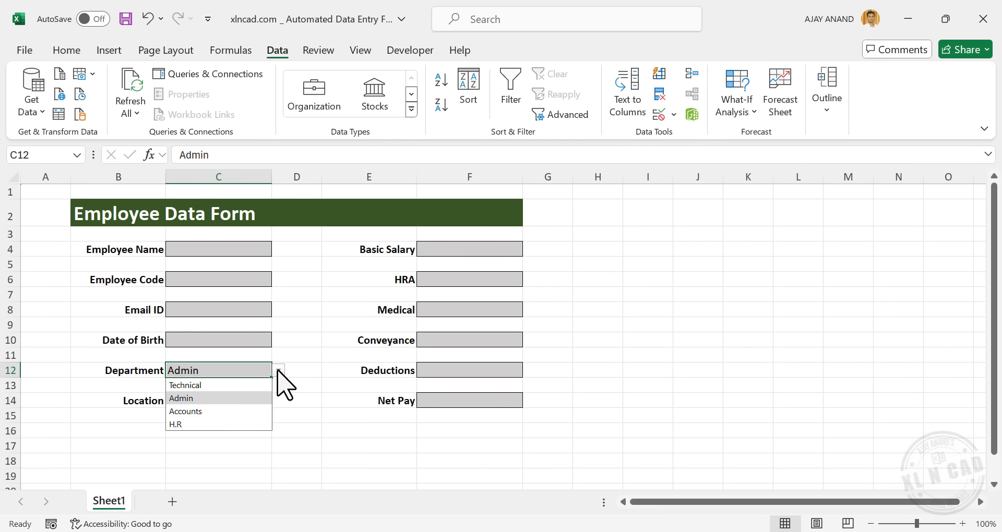
click(215, 387)
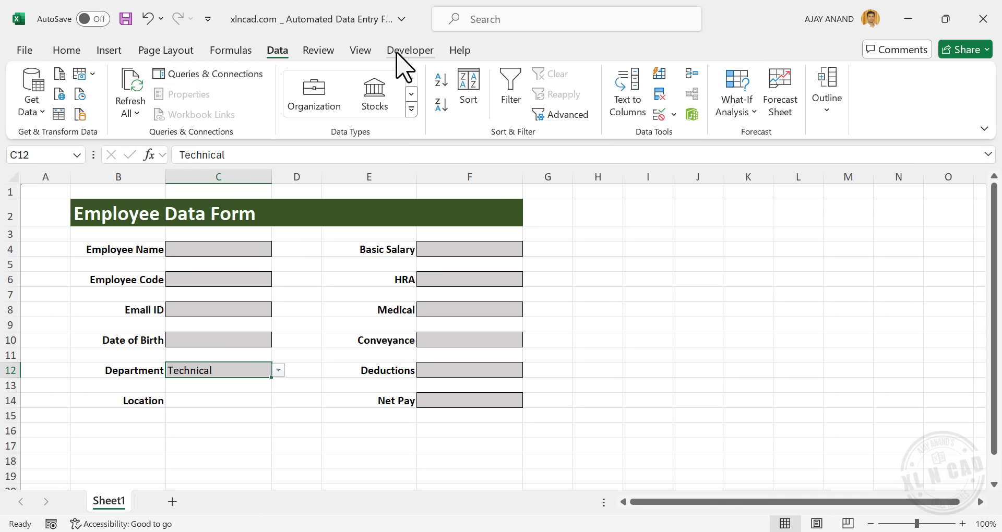
Tick Developer under Main Tabs in Customize the Ribbon and show the Developer tab
right_click(321, 48)
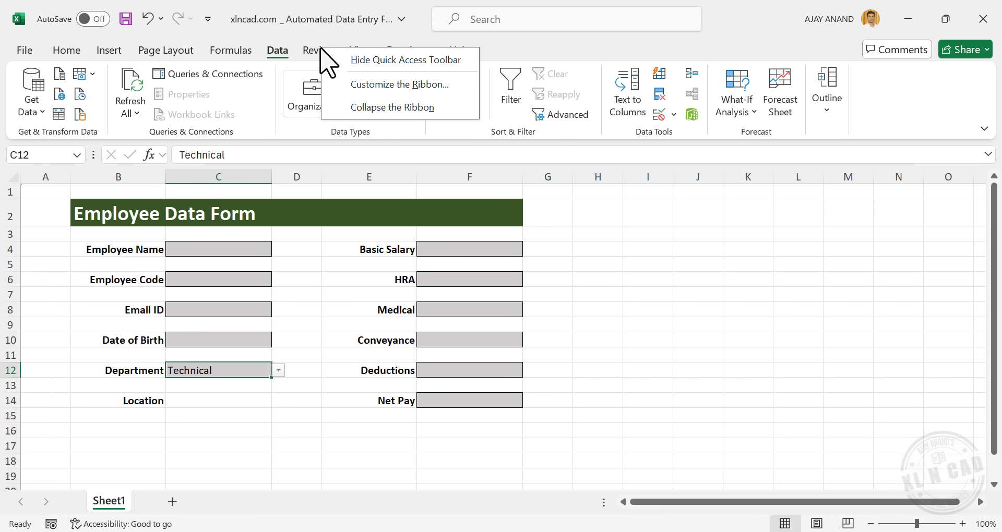
click(363, 86)
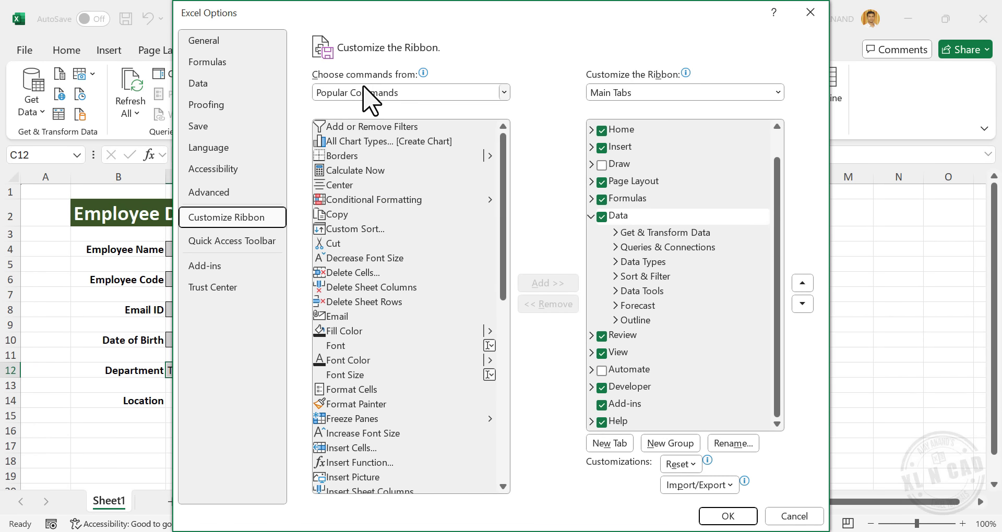
click(591, 216)
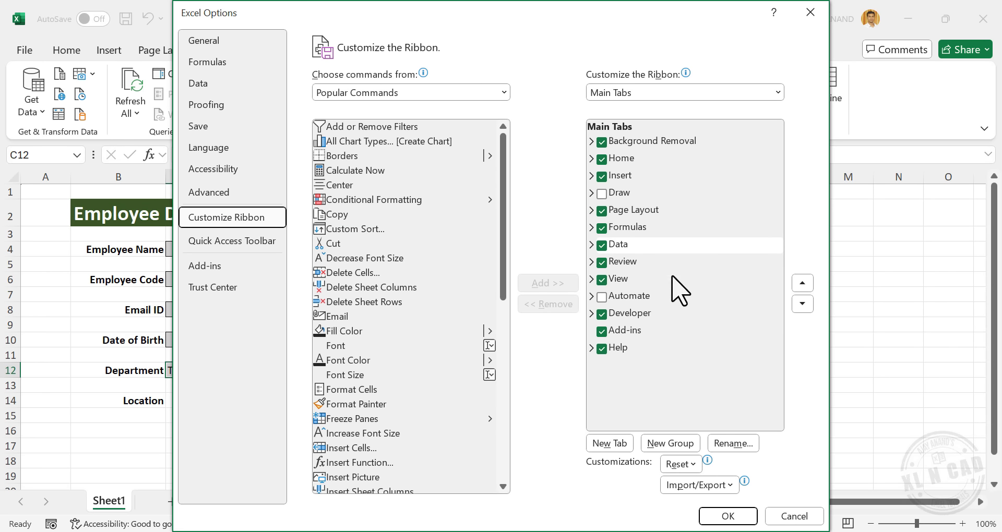
click(602, 314)
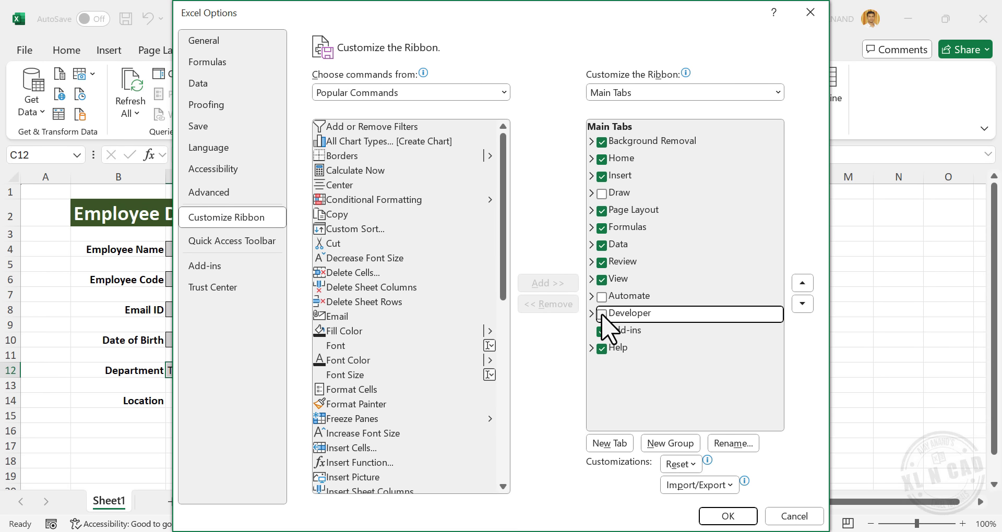
click(719, 517)
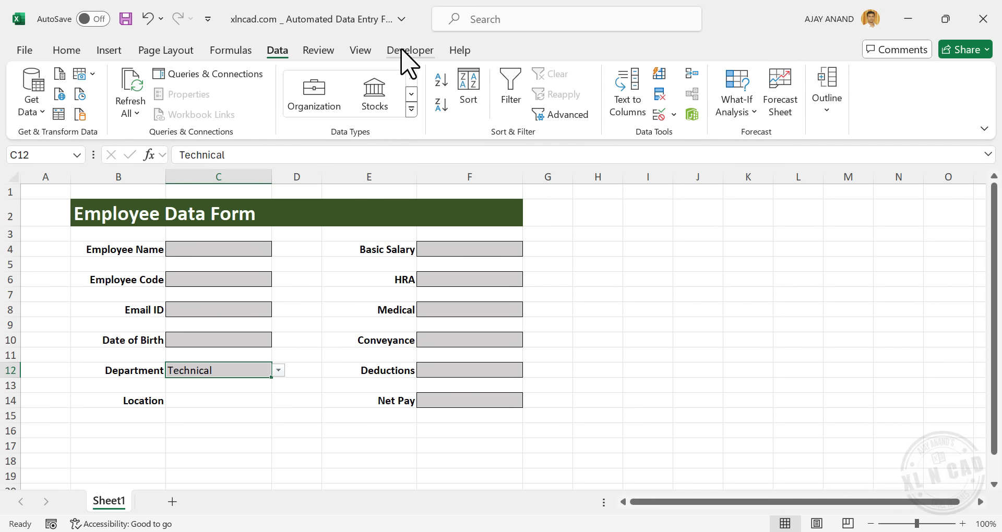
click(402, 50)
Draw a Form Controls option button beside Location and relabel it 'Site'
click(358, 113)
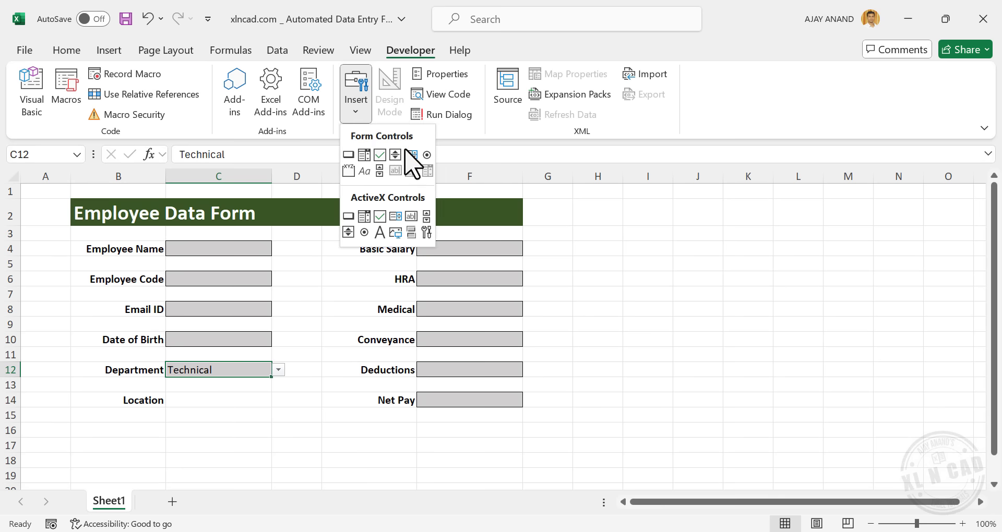
click(427, 155)
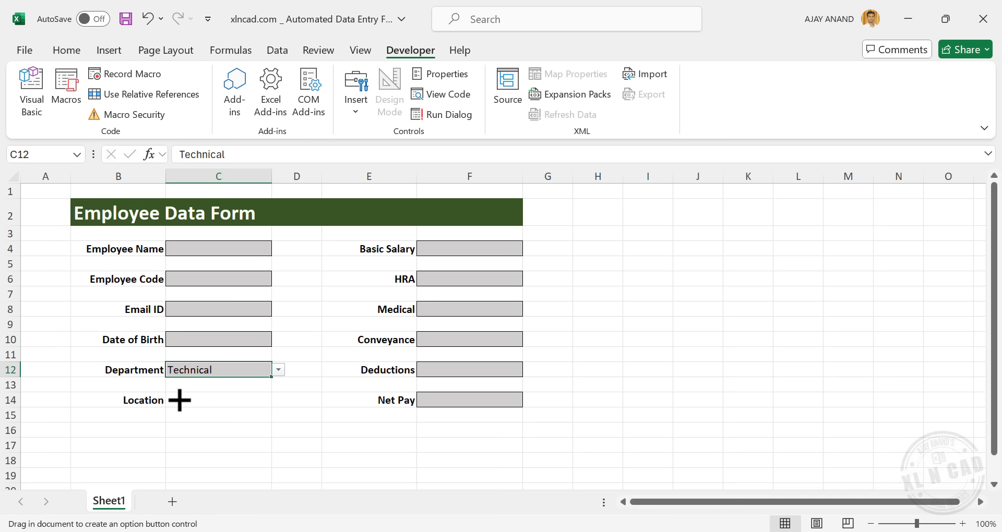
click(180, 401)
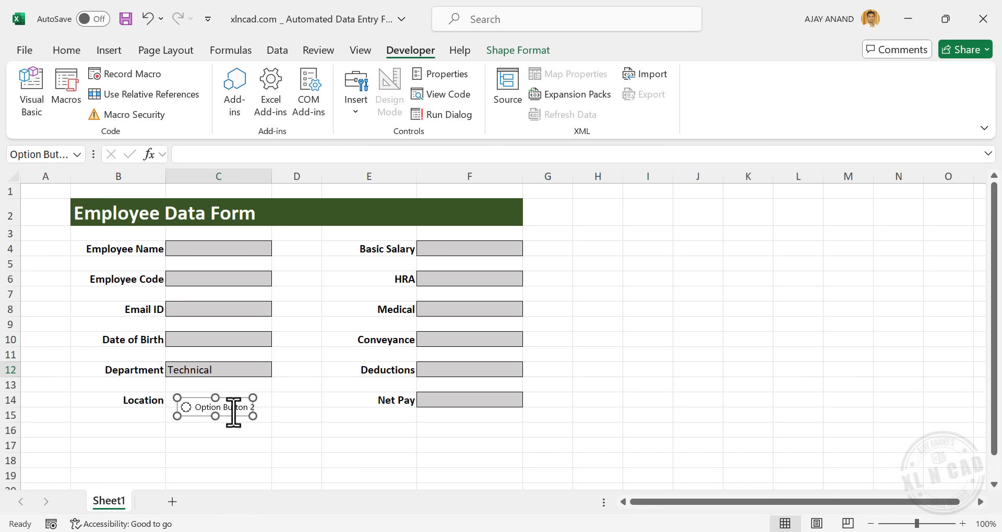
right_click(235, 409)
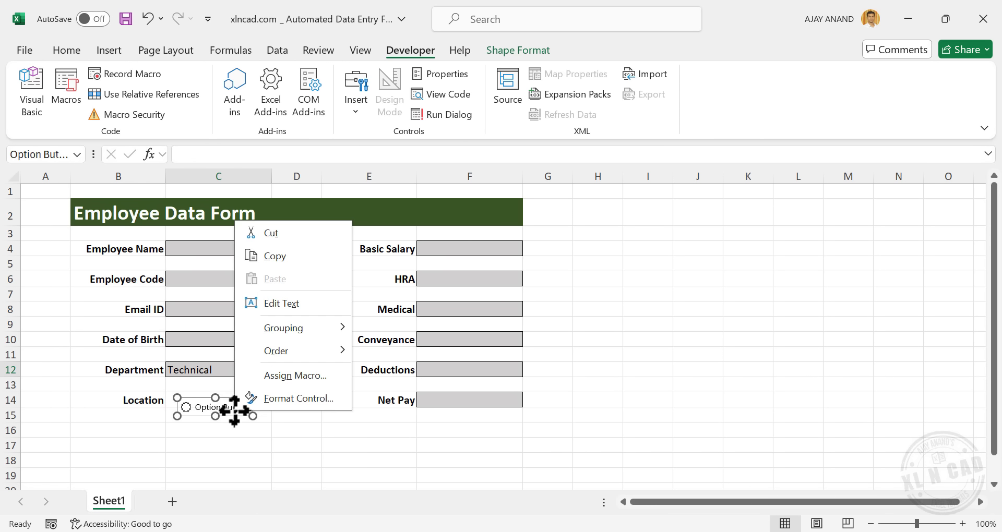
click(320, 307)
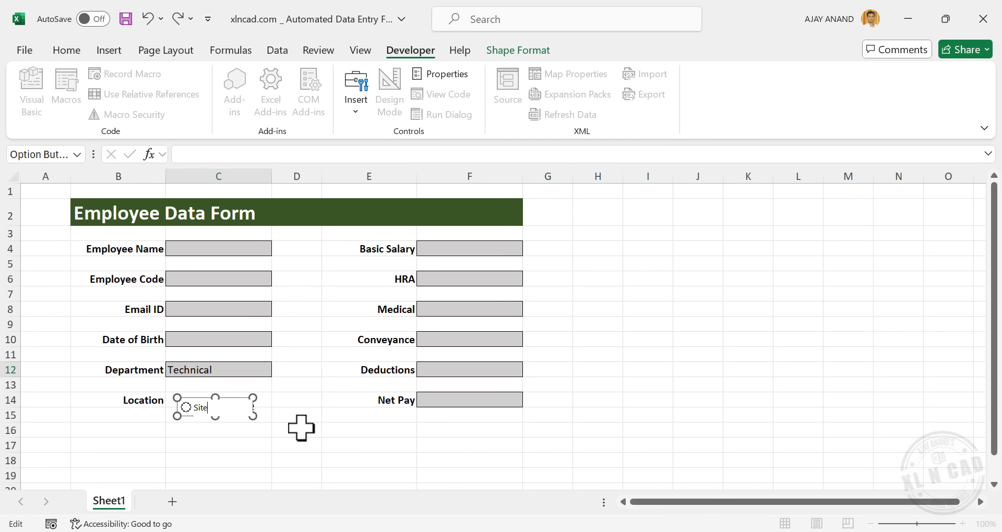
click(302, 424)
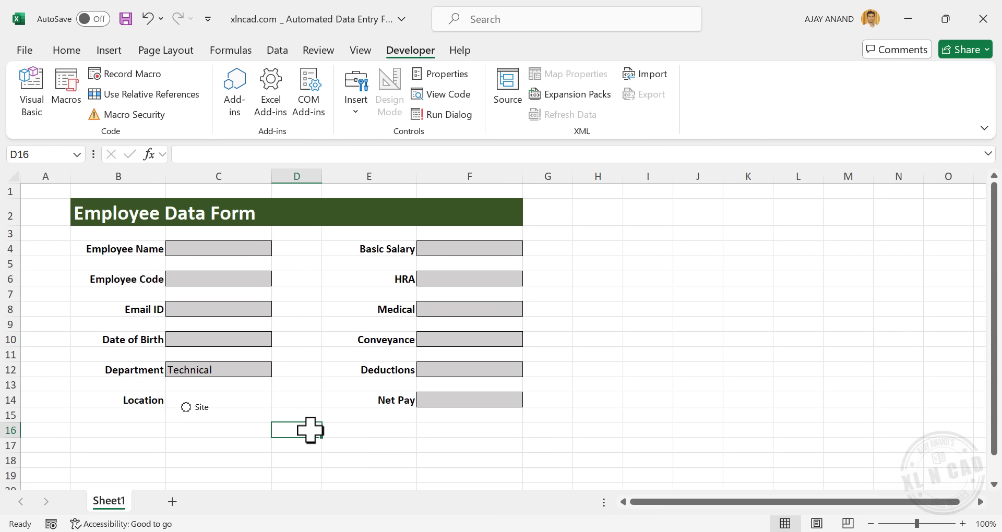
Duplicate the Site option button with Ctrl+D
right_click(204, 413)
key(Escape)
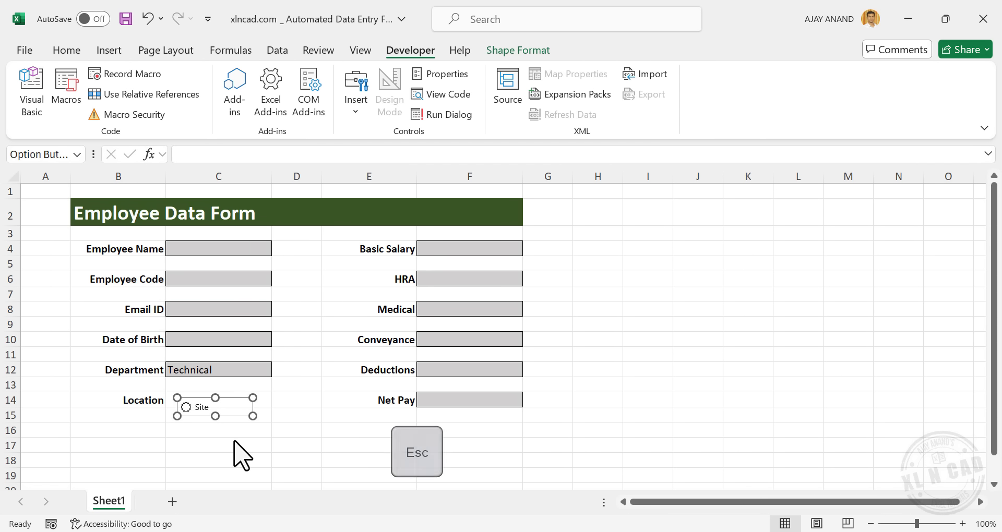
key(ctrl+d)
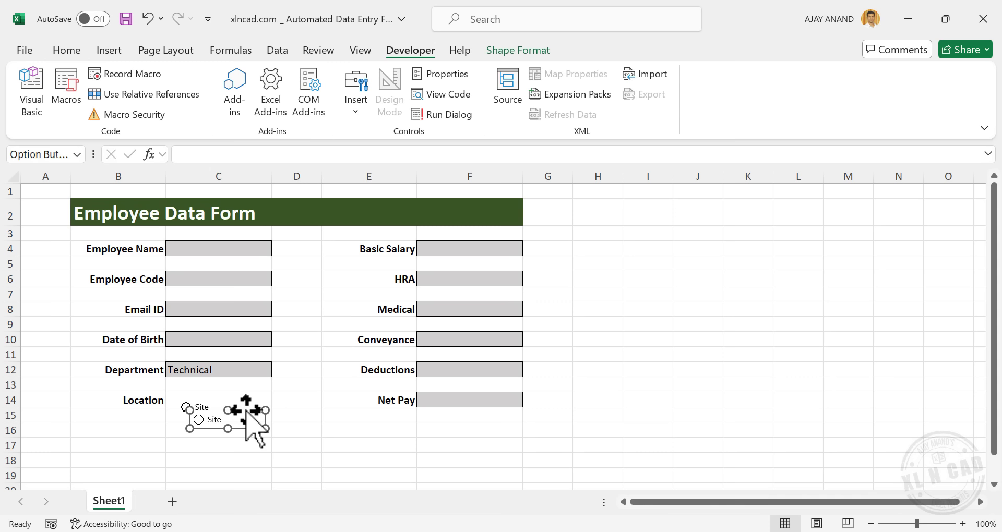
Move the duplicated option button right of Site and relabel it Office
drag(246, 411, 292, 413)
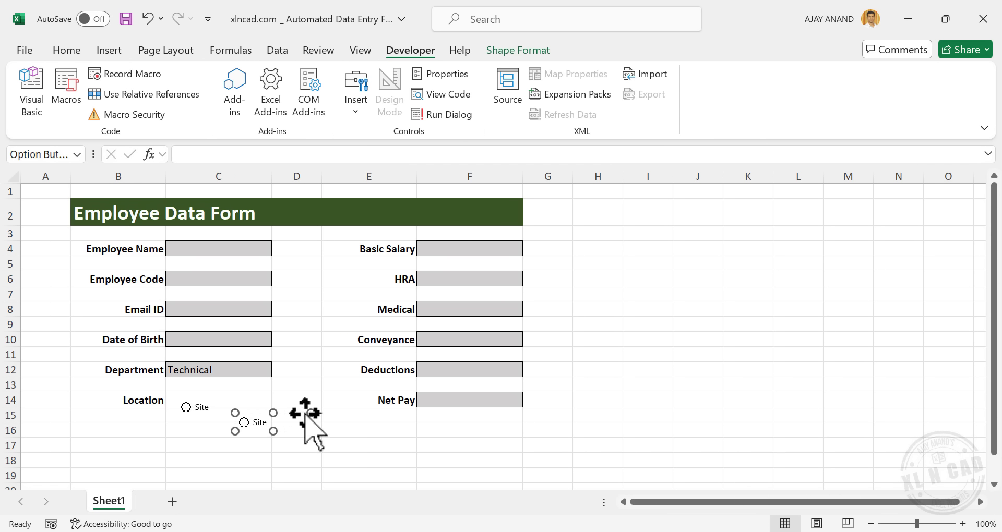
right_click(284, 425)
click(319, 316)
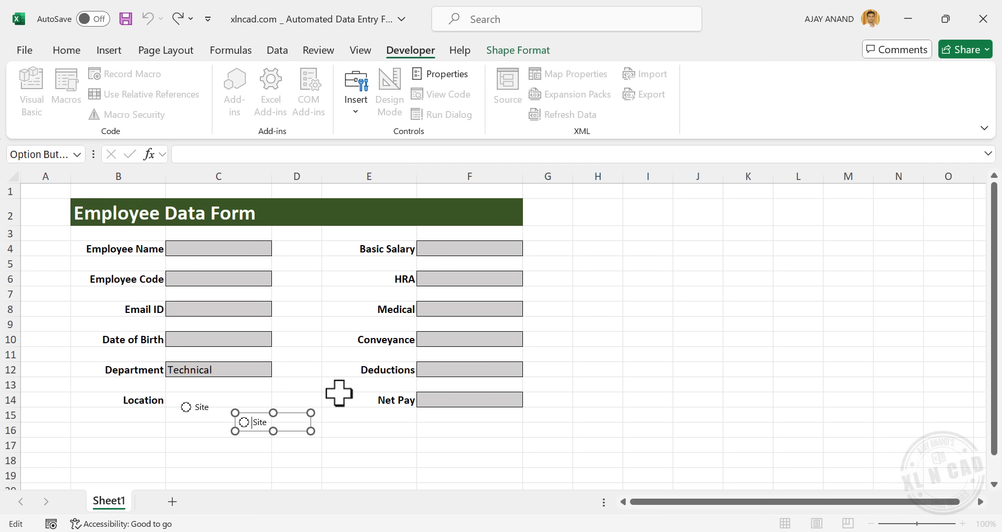
click(350, 449)
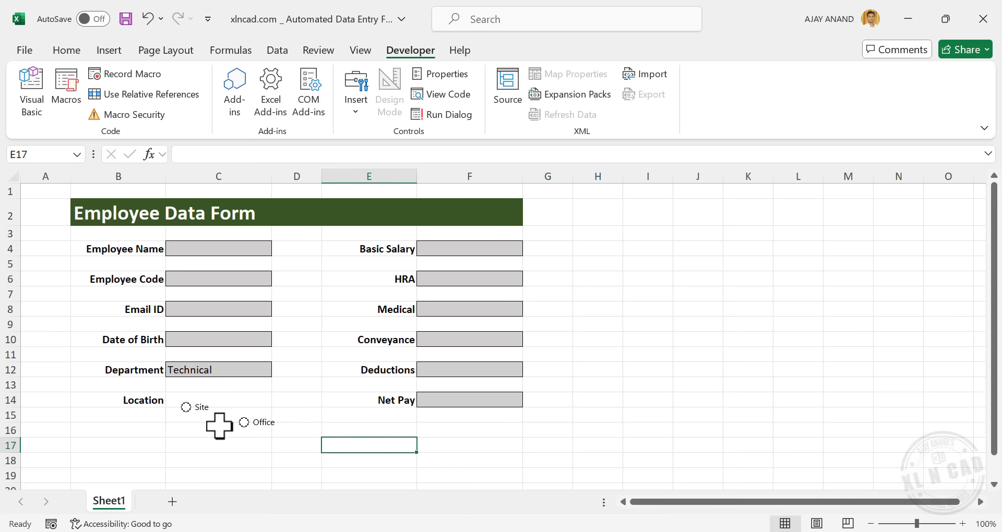
Select the Site option button and hold Ctrl to add another to the selection
right_click(202, 412)
key(Escape)
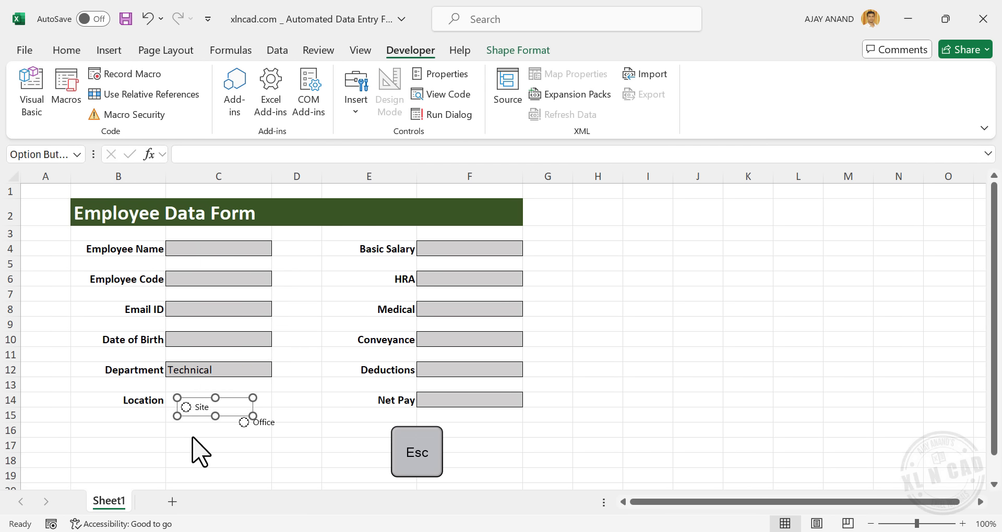
key(ctrl)
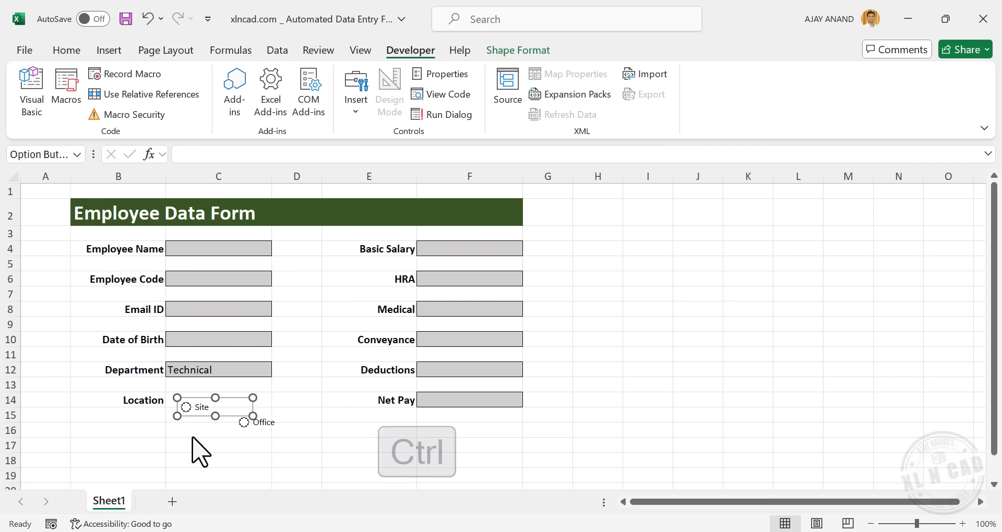
Align the Site and Office buttons on their middles and move them into row 14
ctrl+click(273, 423)
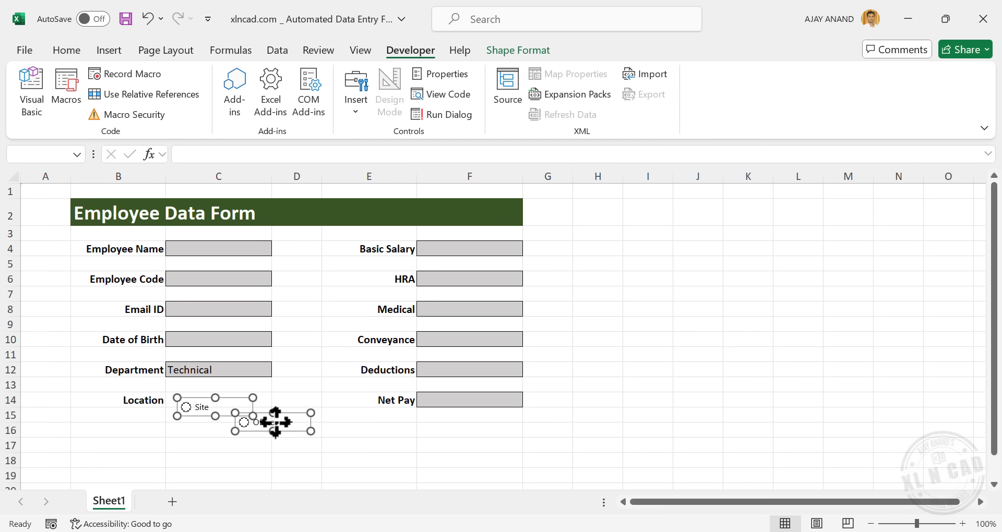
click(532, 51)
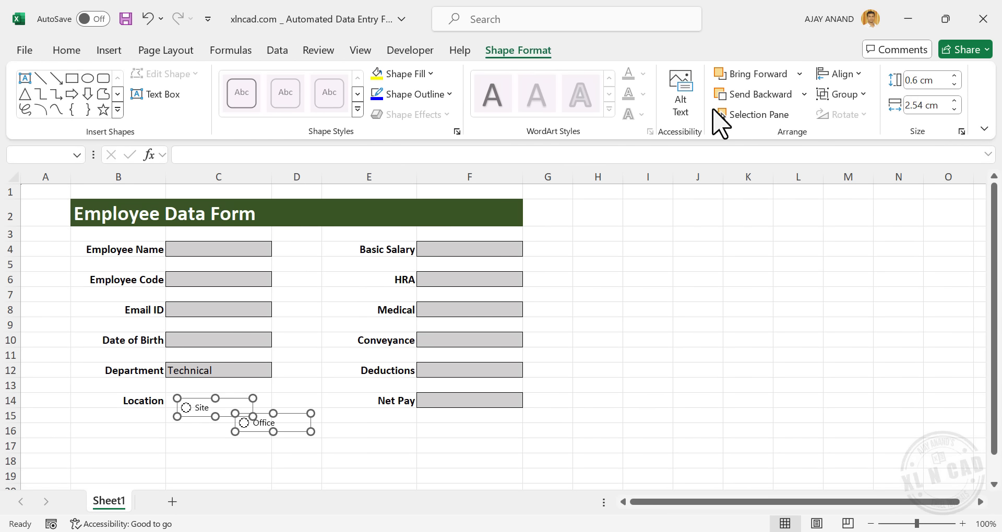
click(854, 75)
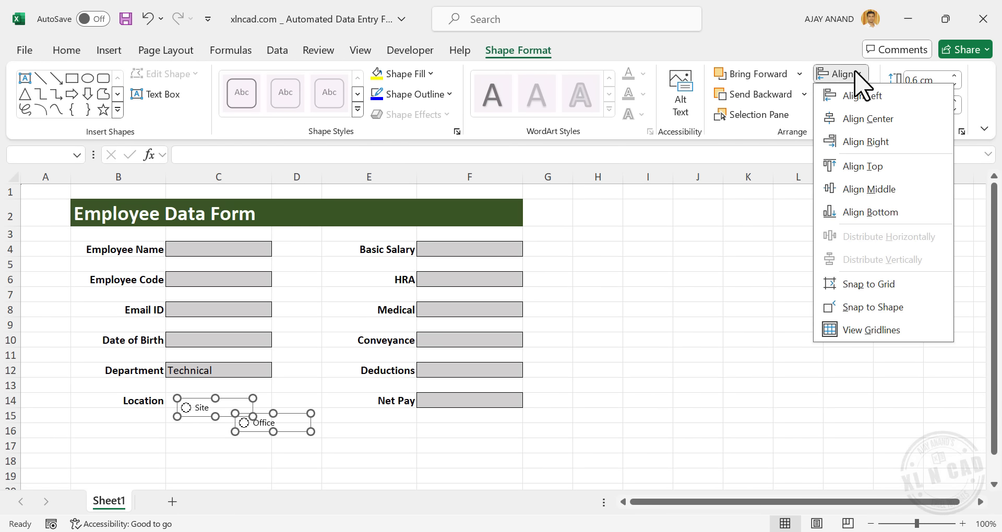
click(869, 189)
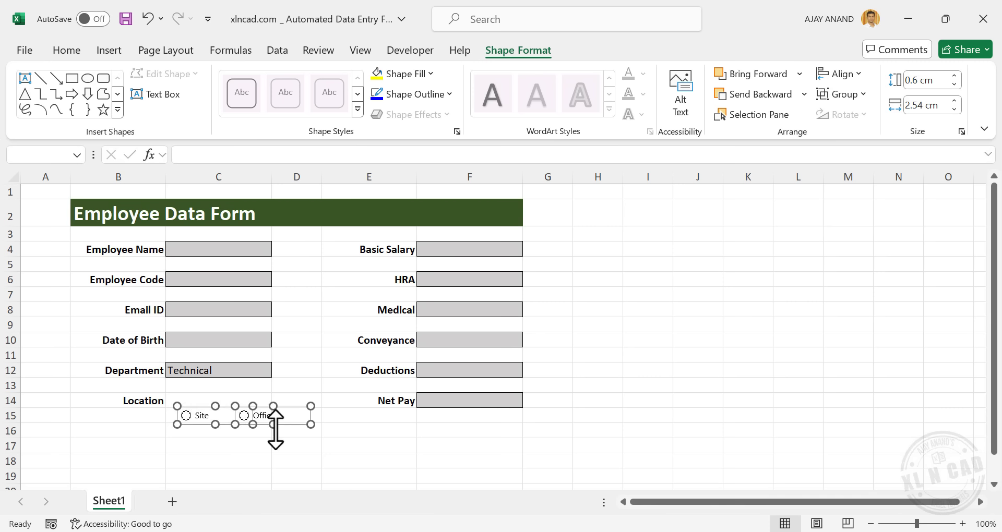
mouse_move(241, 430)
mouse_down()
mouse_move(217, 394)
mouse_move(224, 431)
mouse_up()
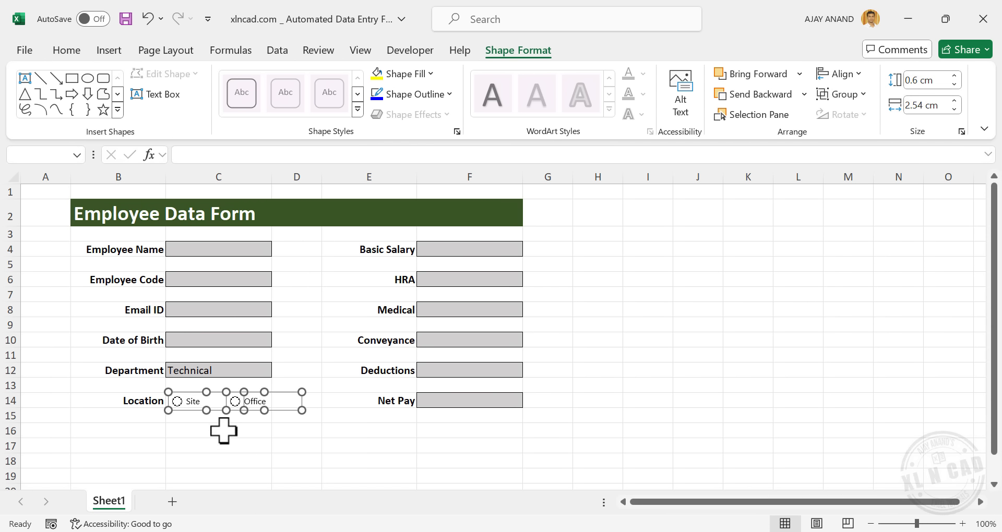
click(300, 436)
Nudge the Office button slightly left, closer to Site
right_click(248, 402)
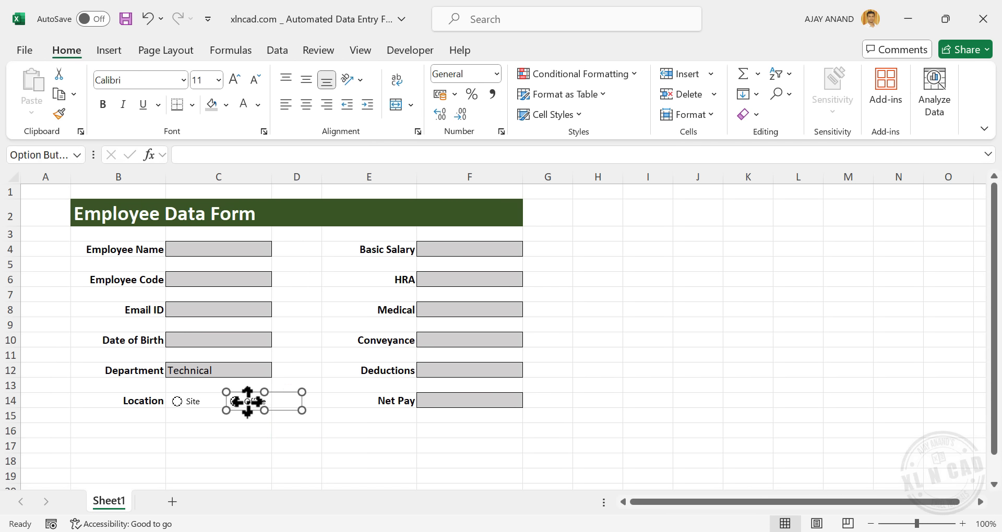
key(Escape)
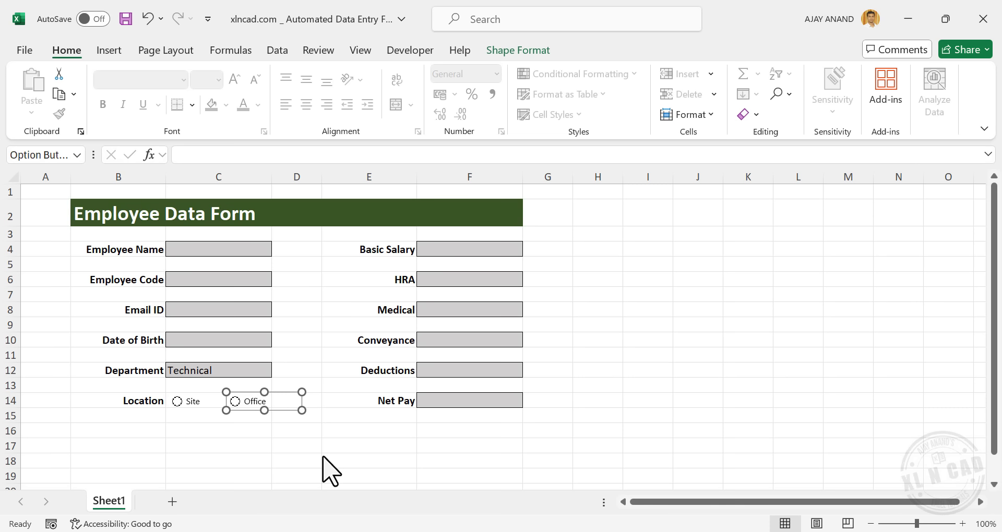
key(BackSpace)
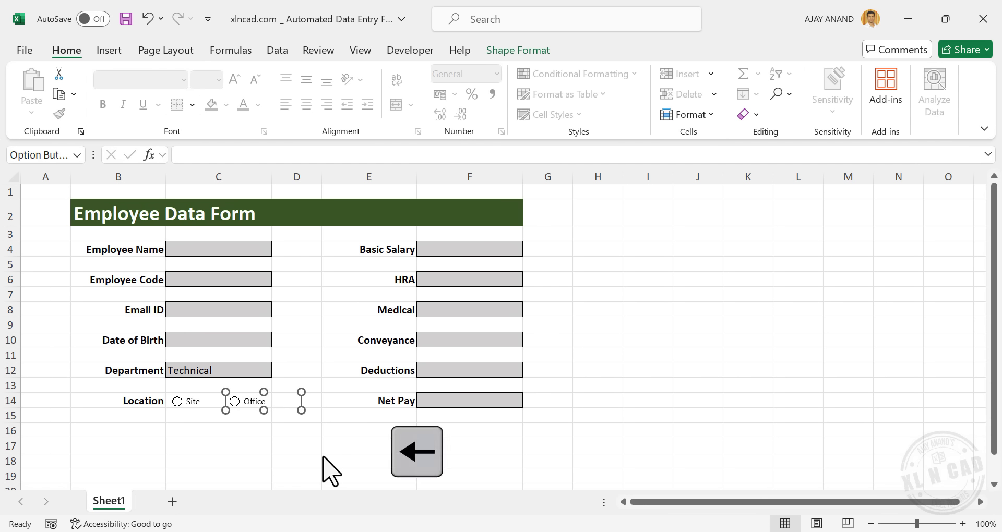
key(Left)
key(Left)
key(Left)
key(Left)
click(336, 446)
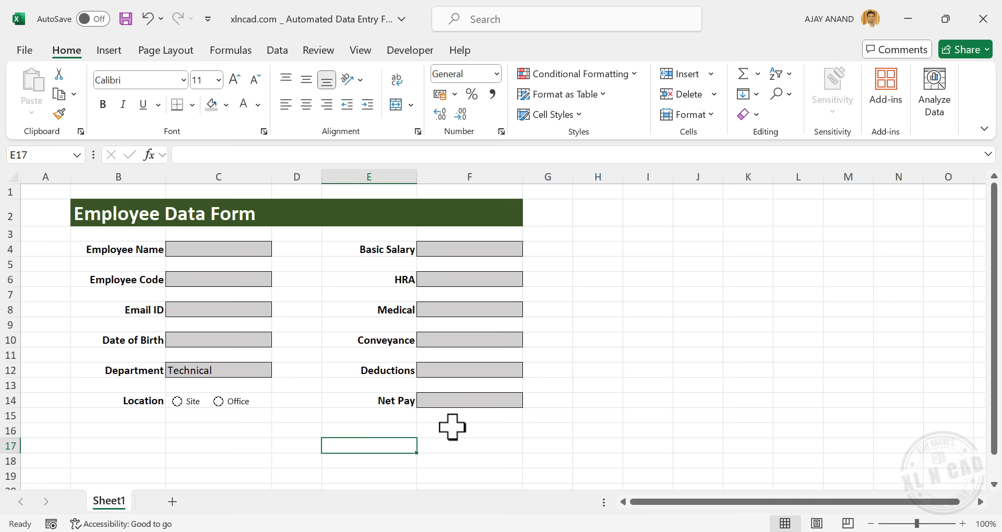
Enter =F4+F6+F8+F10-F12 as the Net Pay formula in F14, then select B2:F16
click(487, 401)
text(=)
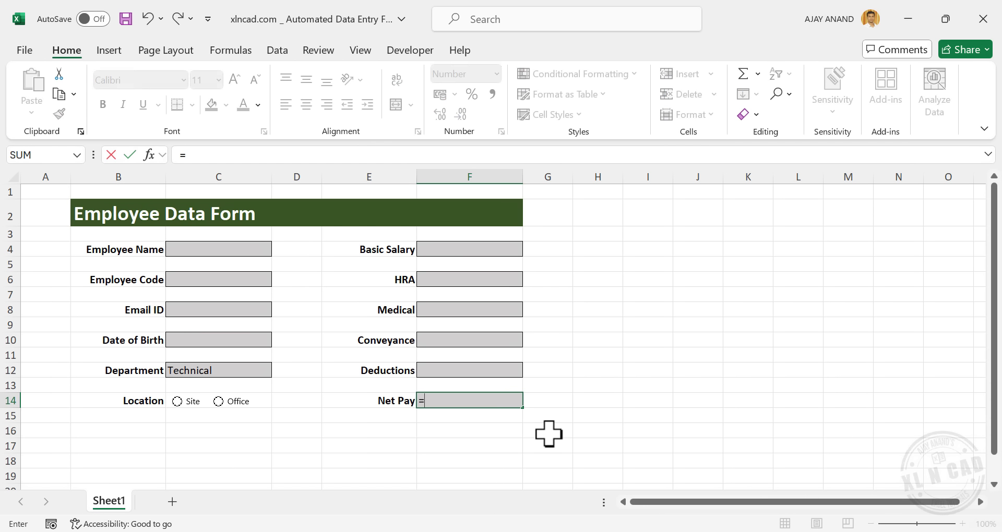
click(450, 248)
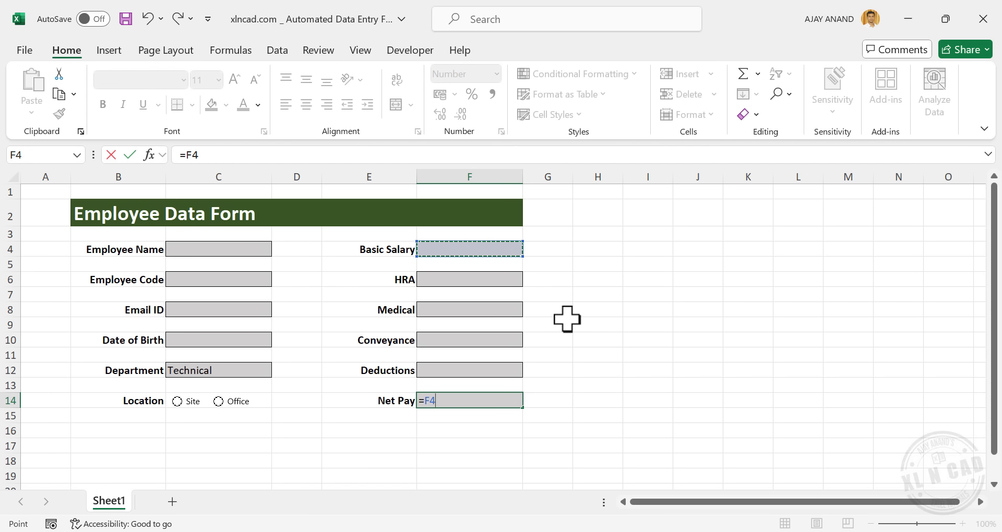
text(+)
click(496, 282)
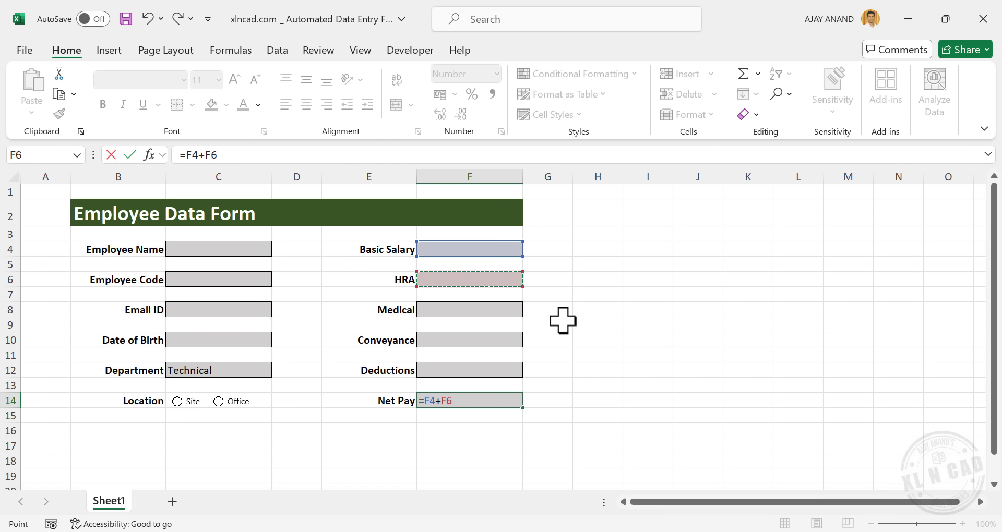
text(+)
click(483, 310)
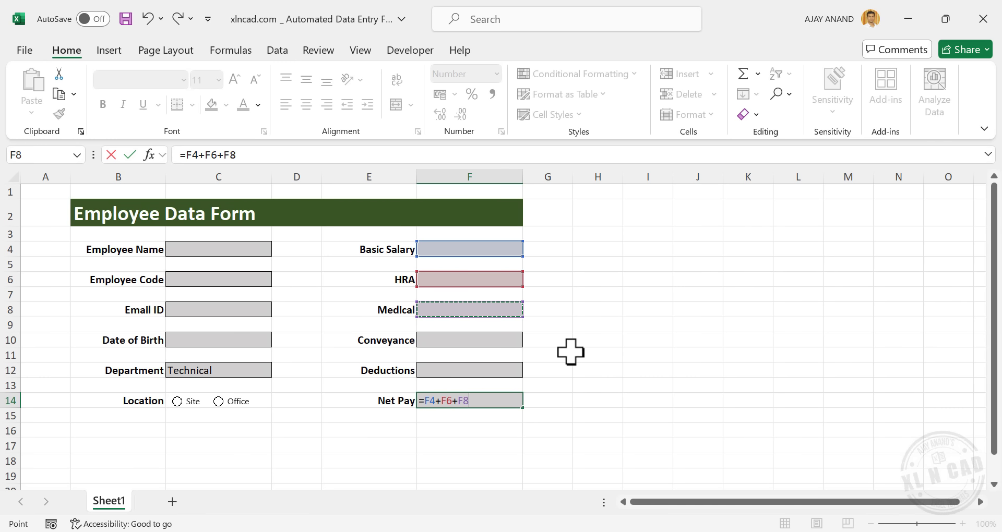
text(+)
click(481, 339)
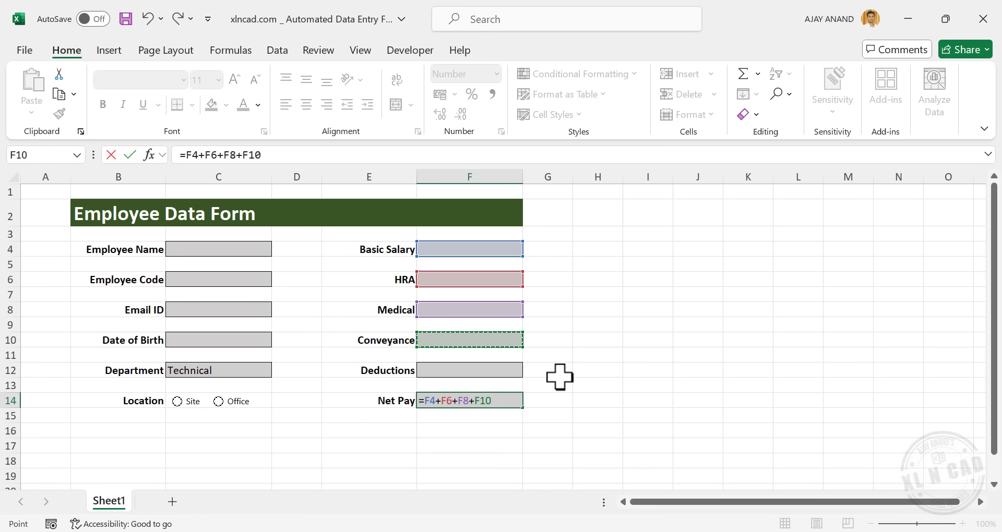
click(488, 370)
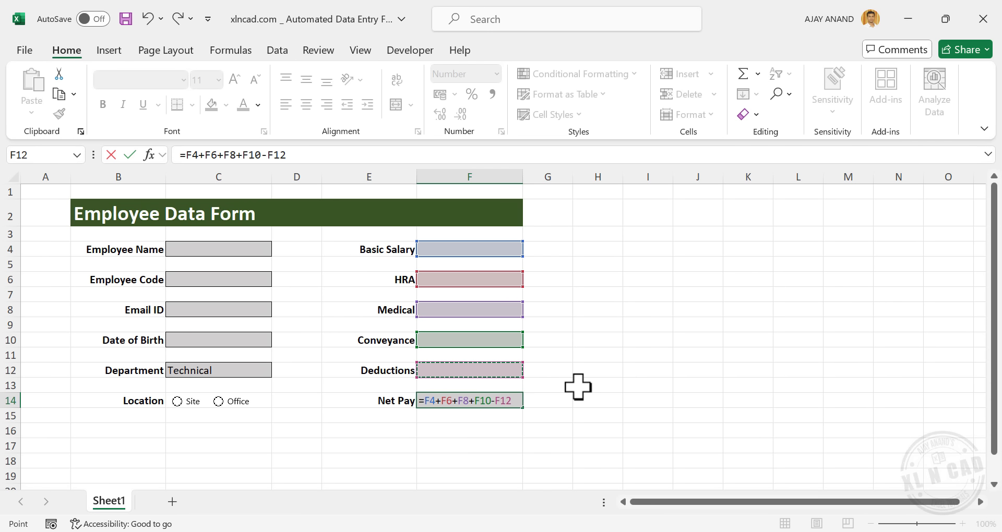
key(Return)
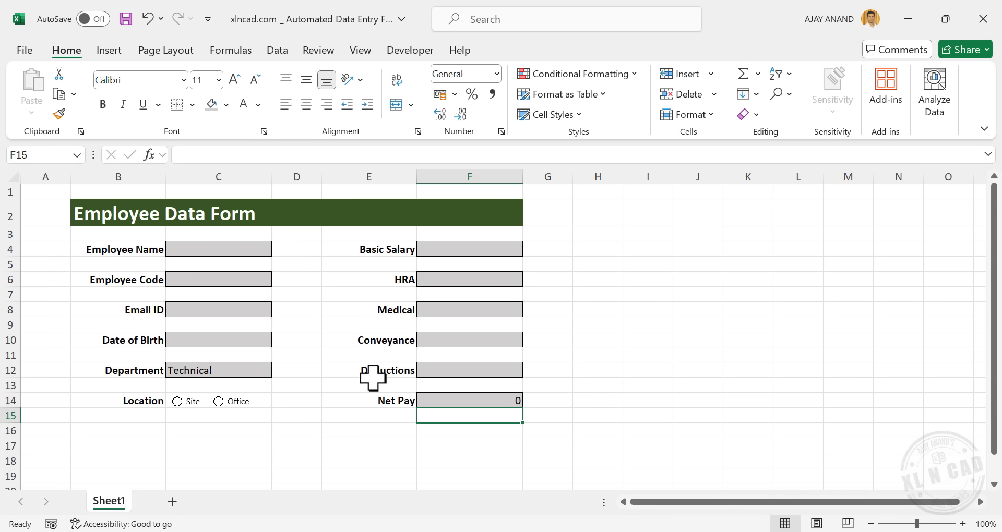
drag(98, 211, 445, 428)
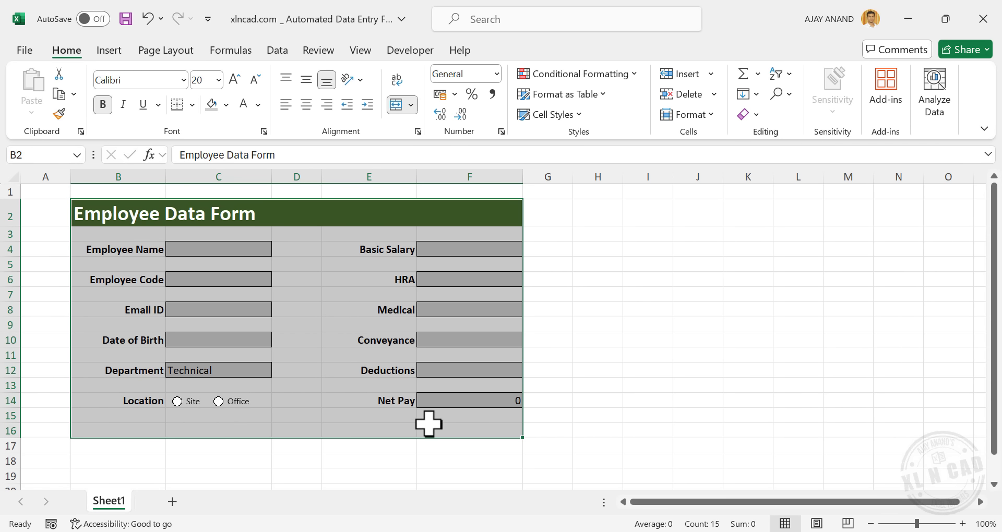
Draw an outside border around the form range B2:F16
click(192, 105)
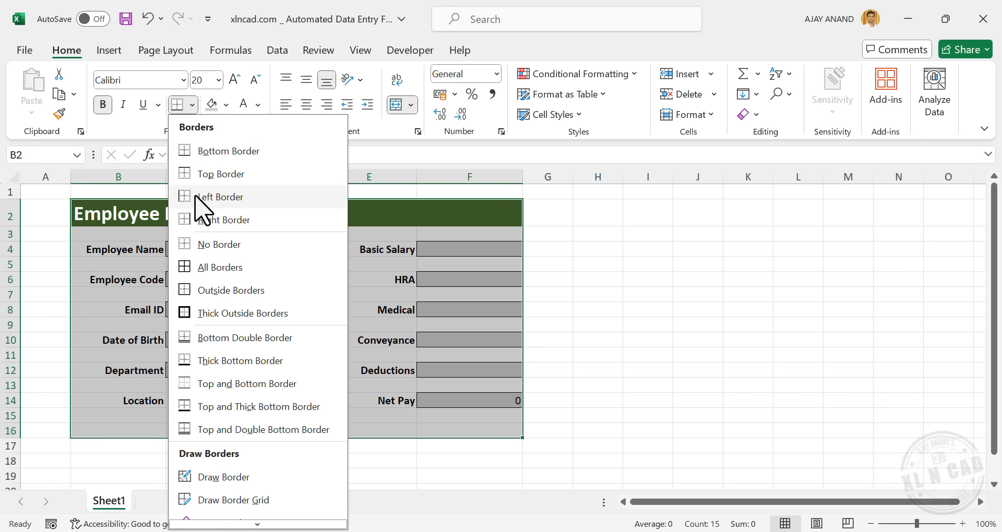
click(264, 291)
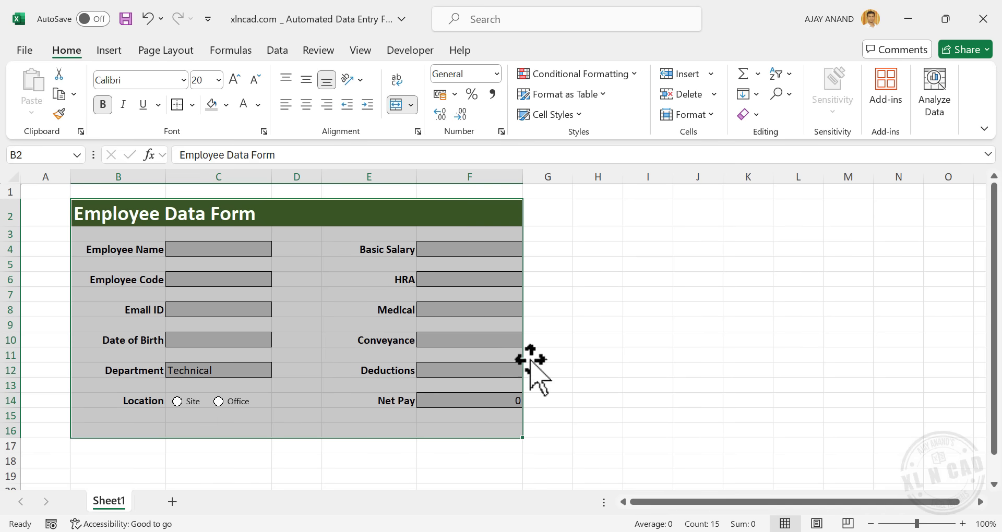
click(637, 322)
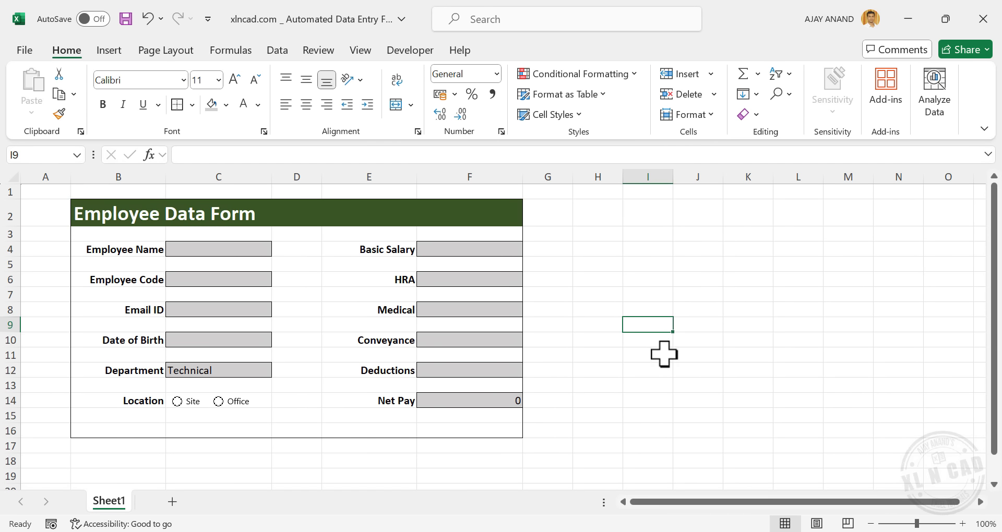
Hide the sheet gridlines, then select column A
click(360, 50)
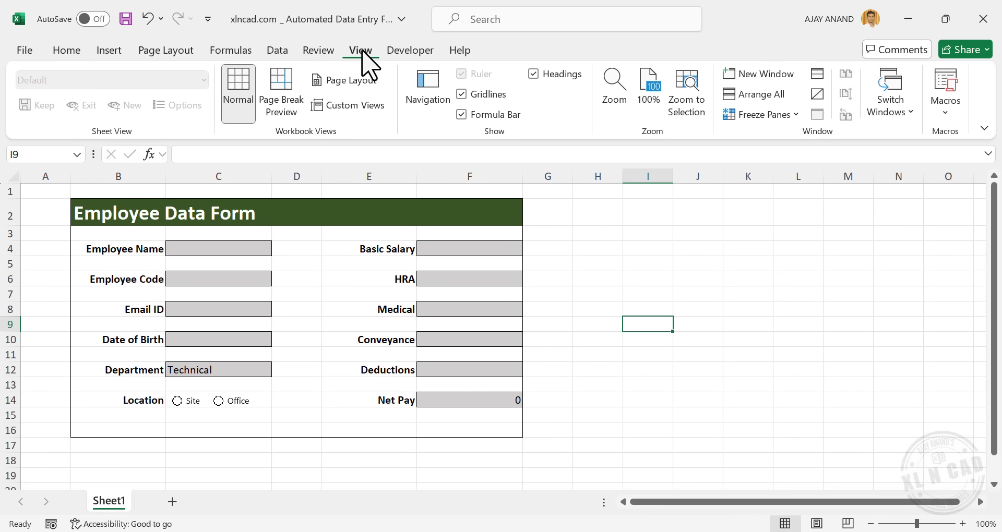
click(460, 95)
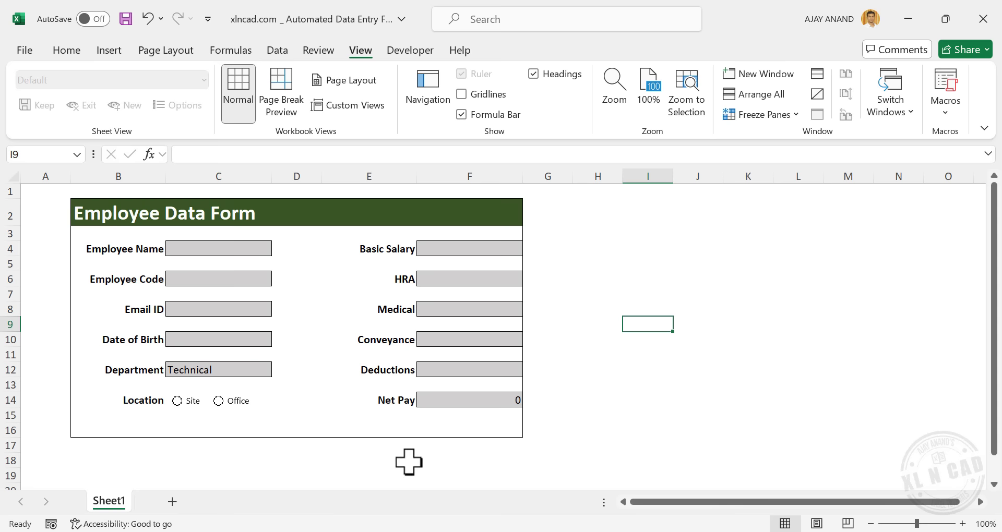
click(60, 175)
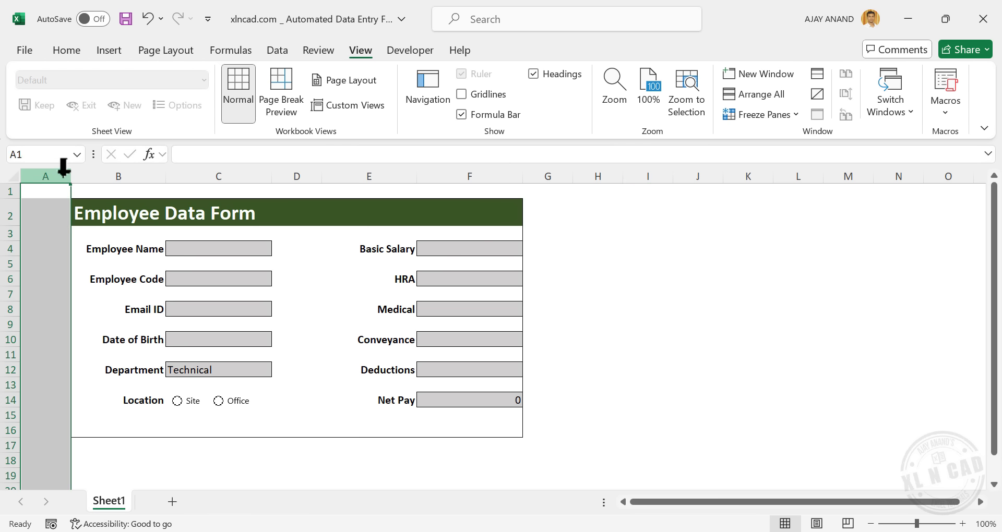
Fill column A grey and narrow it into a thin margin
click(68, 50)
click(225, 105)
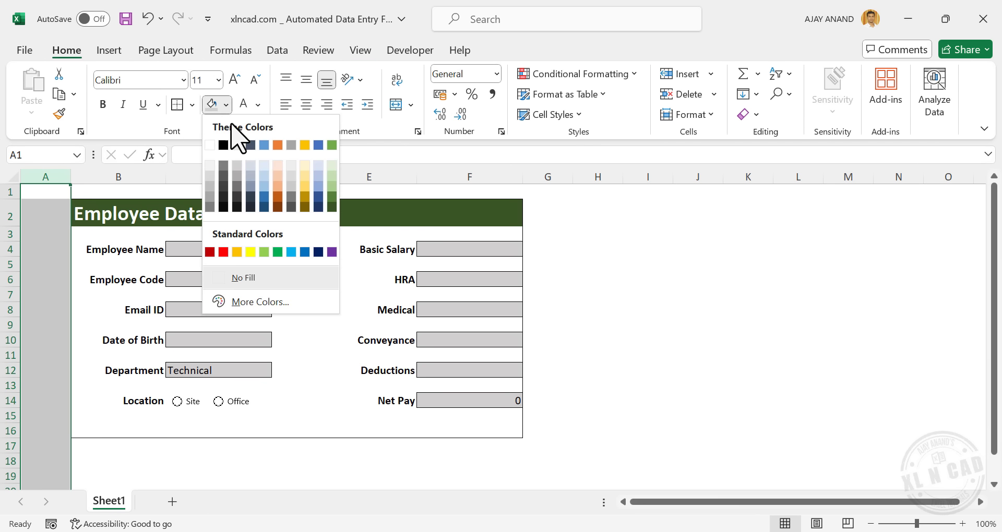
click(238, 165)
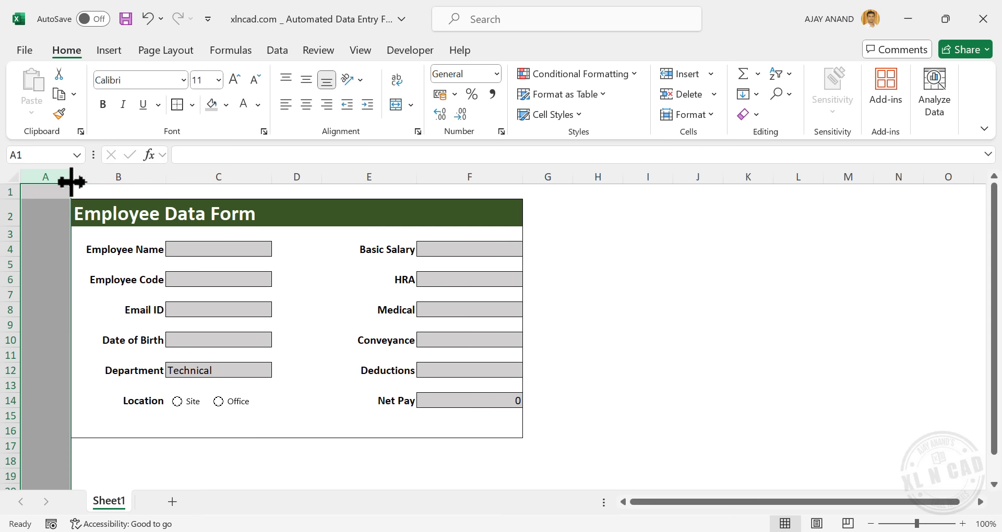
drag(71, 181, 44, 175)
Fill row 1 and columns G through AI with the same grey
click(13, 191)
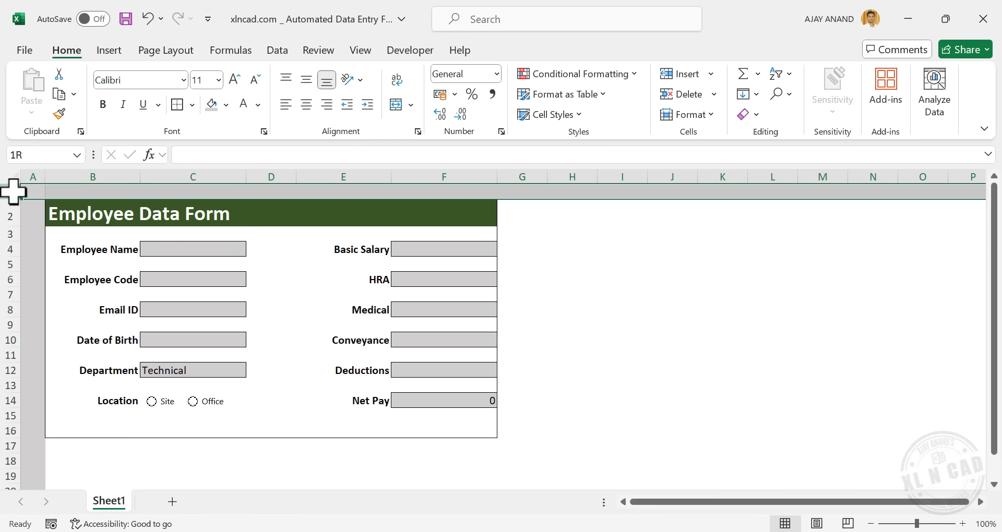
click(211, 105)
click(526, 163)
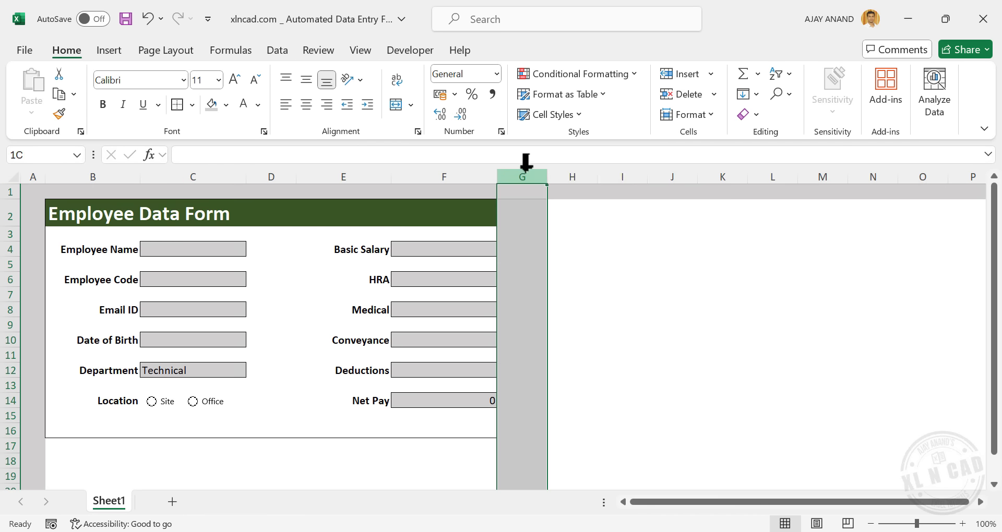
drag(526, 163, 916, 184)
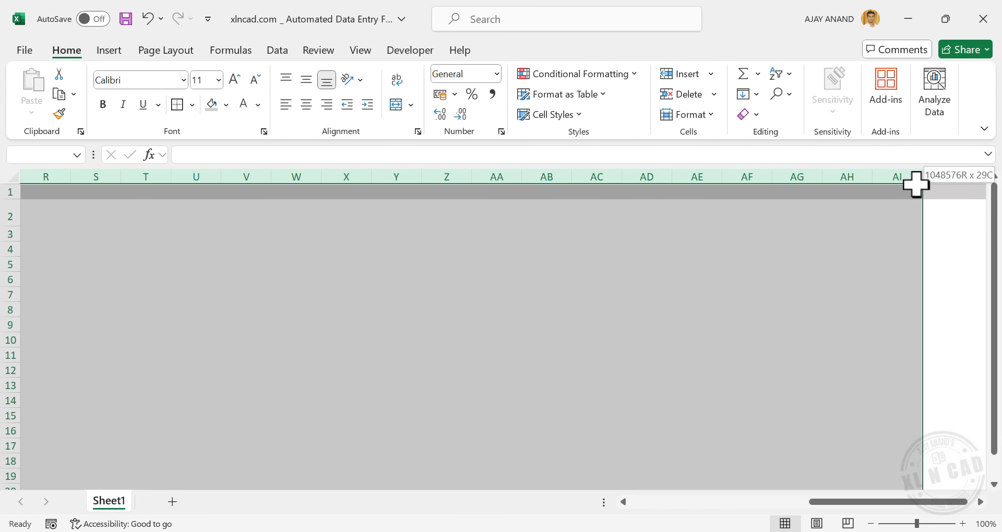
click(212, 105)
Fill rows 17 to 109 grey and clear the selection
scroll(391, 242, left, 6)
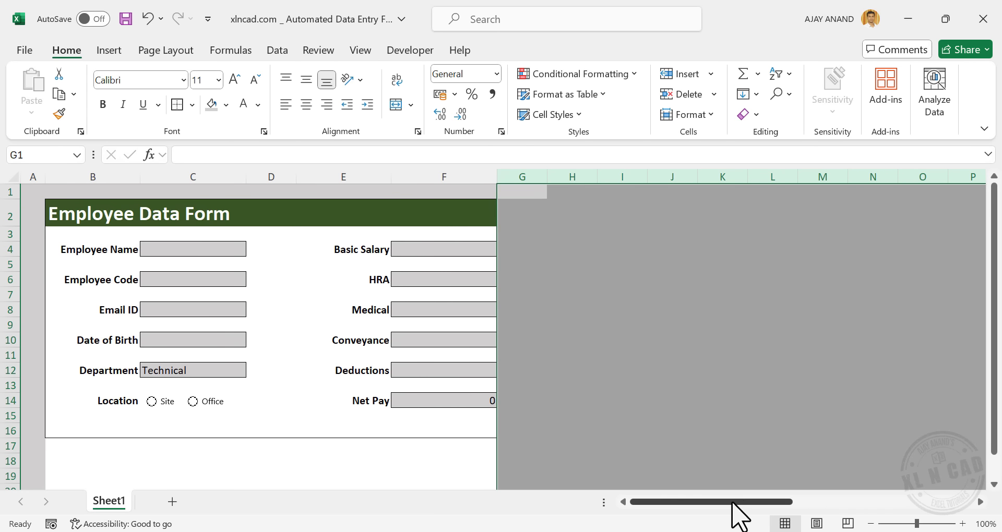
drag(733, 504, 621, 510)
drag(16, 448, 7, 477)
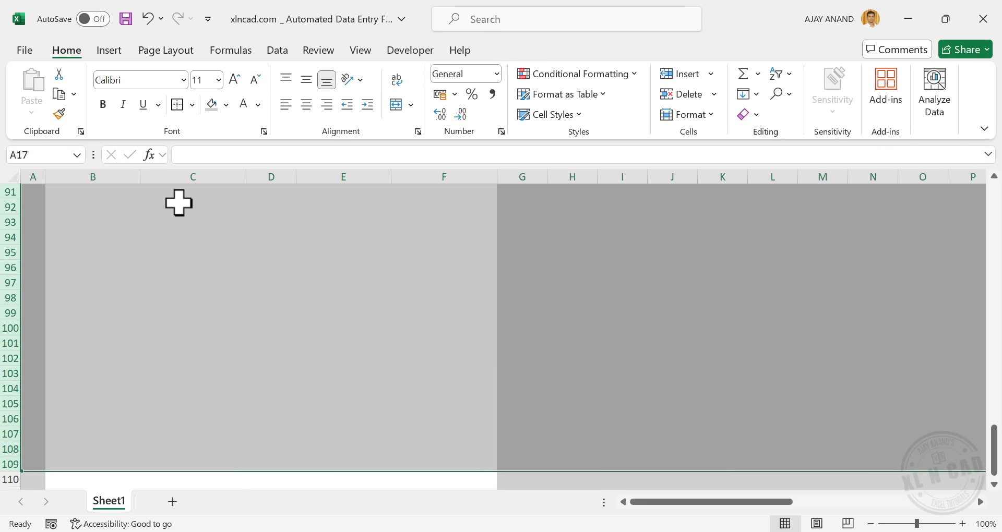
click(211, 104)
scroll(271, 329, up, 20)
click(606, 308)
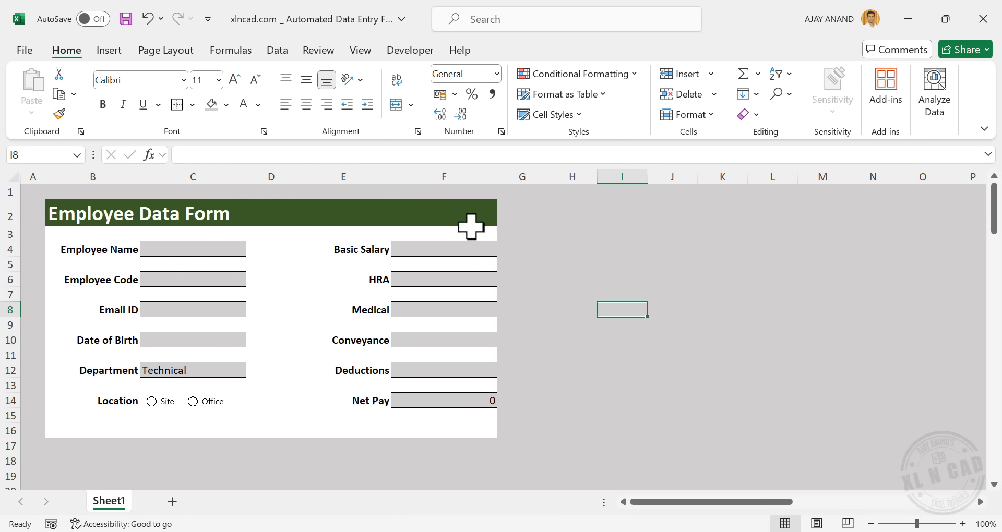
Insert the xlncad_Logo image from the Desktop as a picture placed over cells
click(110, 51)
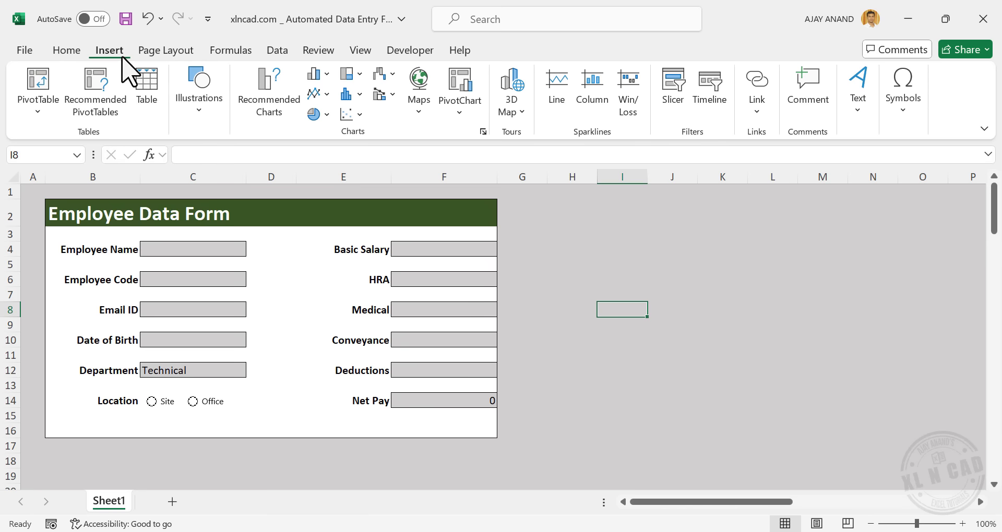
click(193, 99)
click(191, 182)
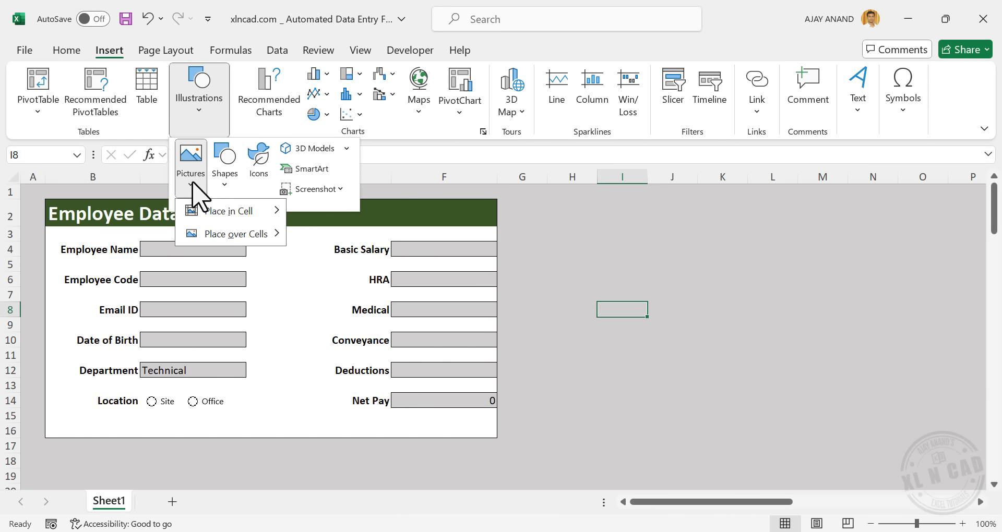
mouse_move(252, 236)
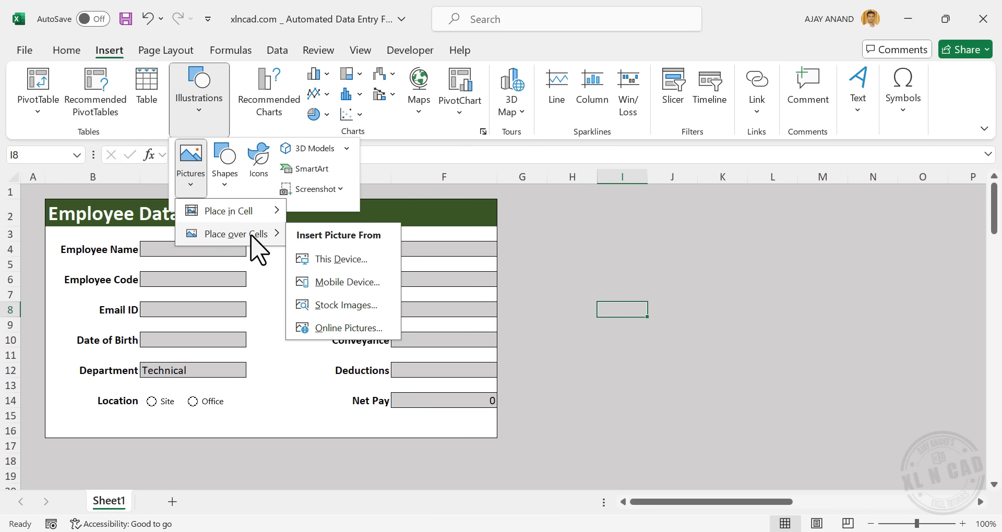
click(343, 261)
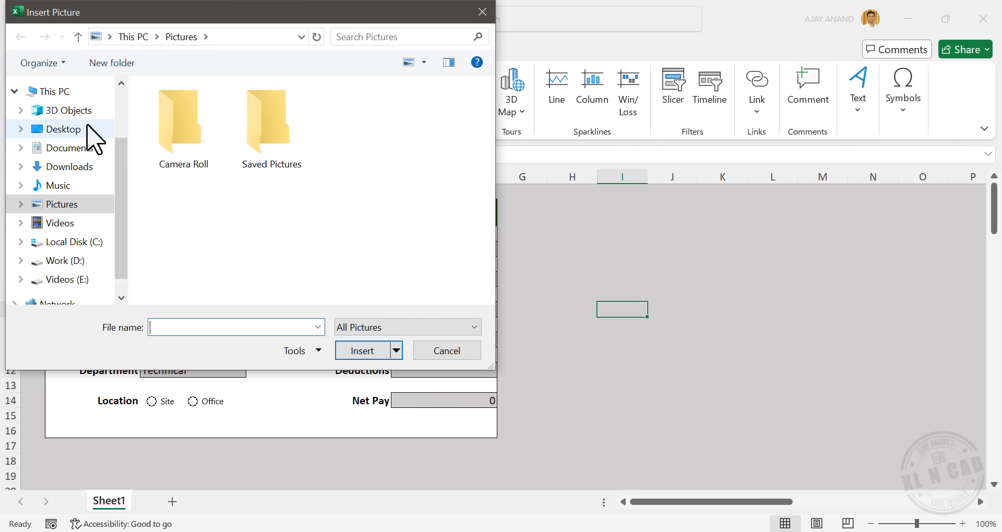
click(88, 129)
click(276, 152)
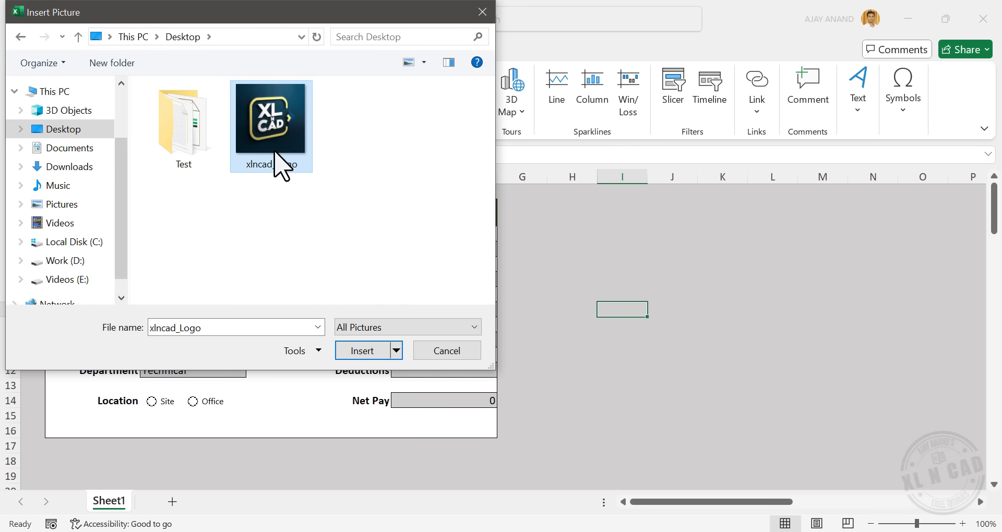
click(361, 348)
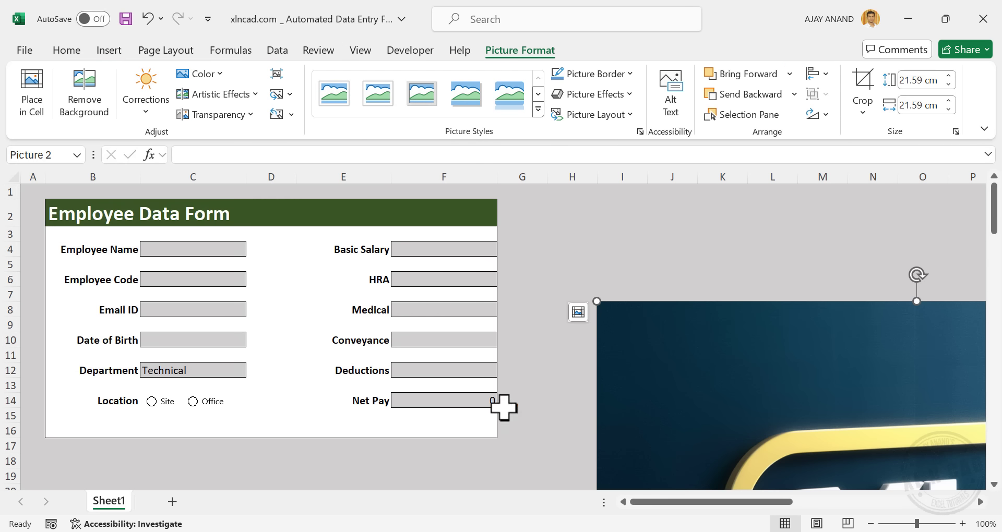
Shrink the inserted logo and move it up toward the form
drag(597, 301, 733, 437)
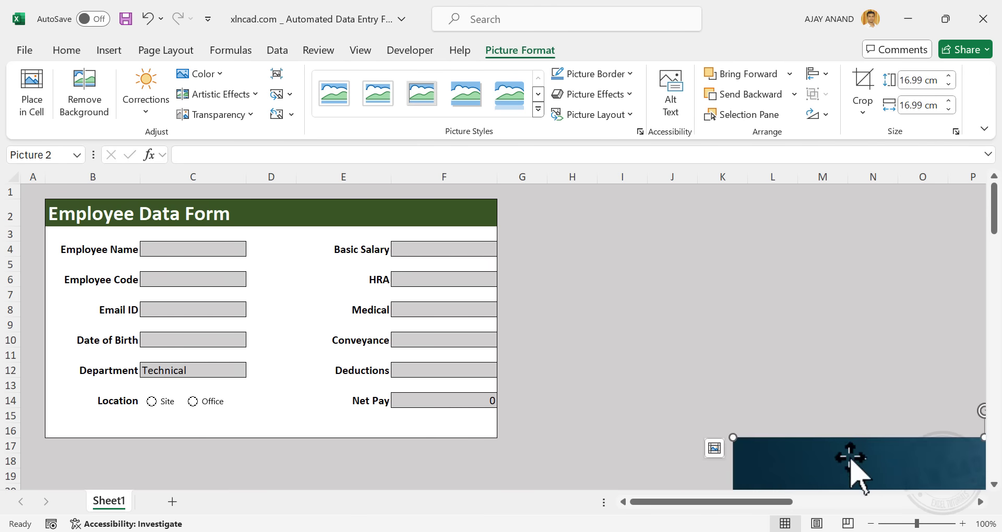
drag(850, 458, 492, 219)
drag(377, 202, 456, 284)
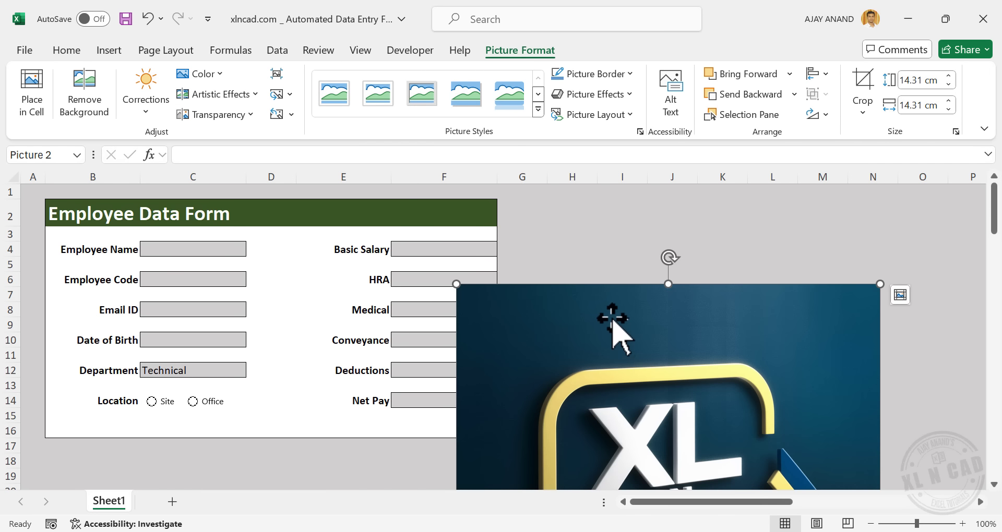
drag(613, 321, 635, 293)
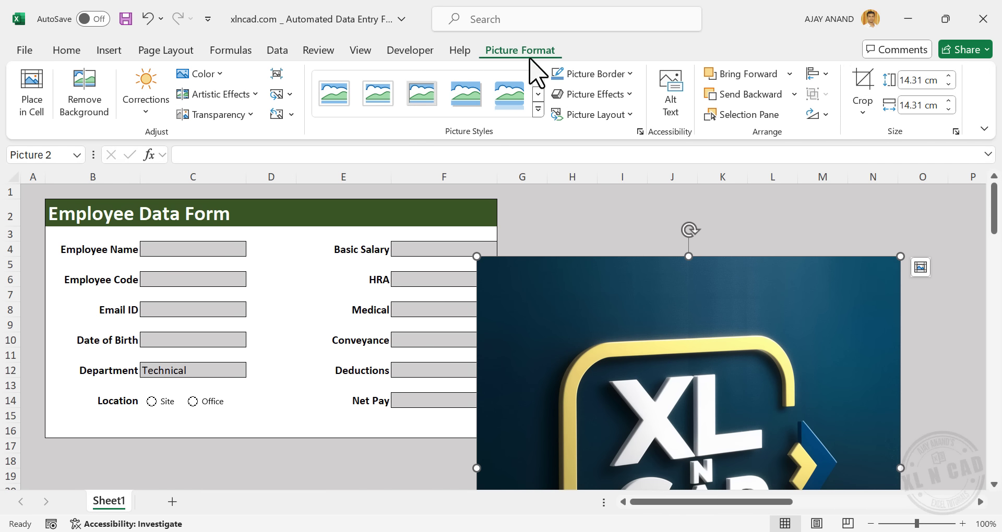
Size the logo to 0.8 cm and place it at the title bar's right end
click(922, 87)
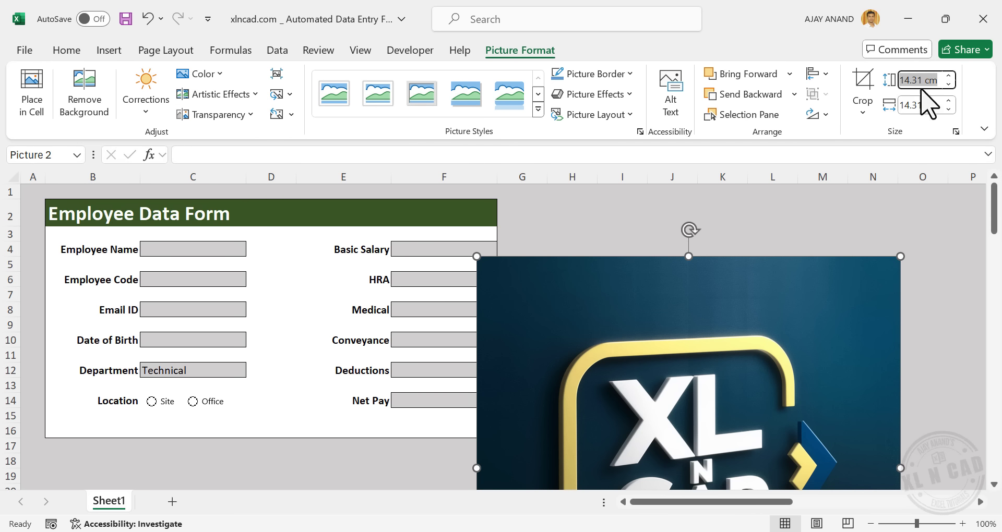
text(1)
key(Return)
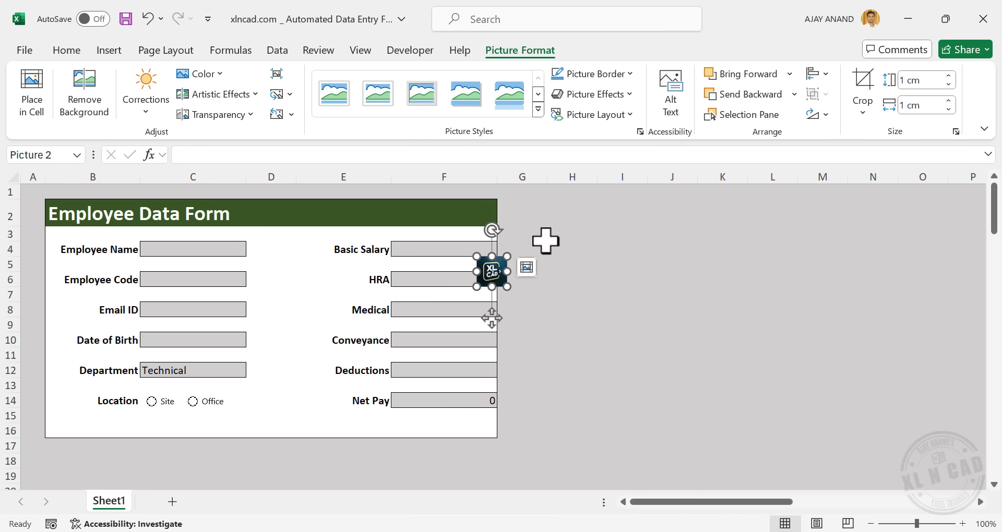
drag(496, 272, 484, 216)
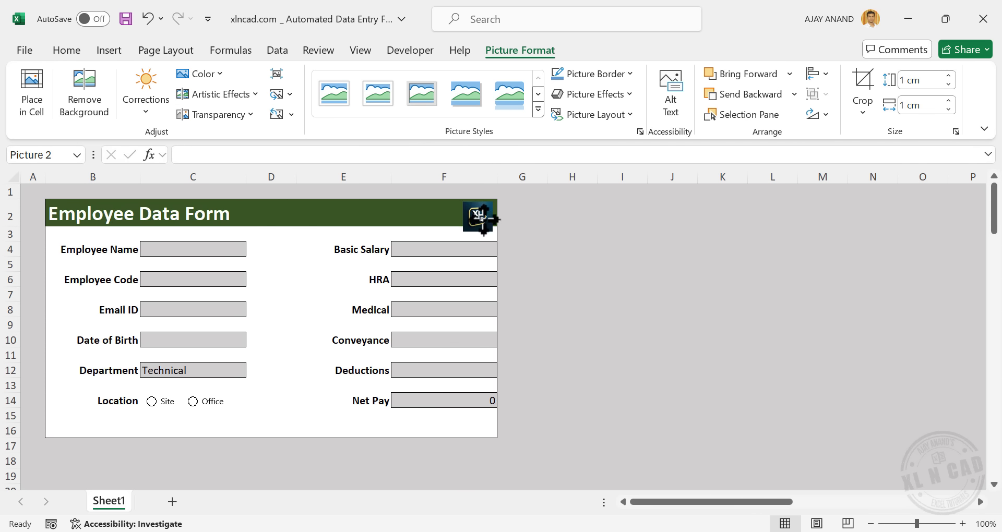
click(923, 80)
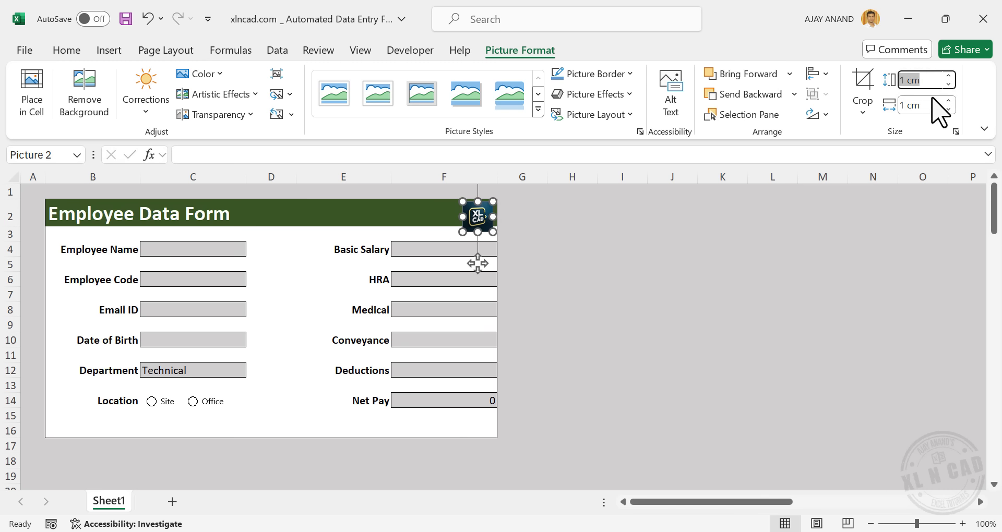
key(Return)
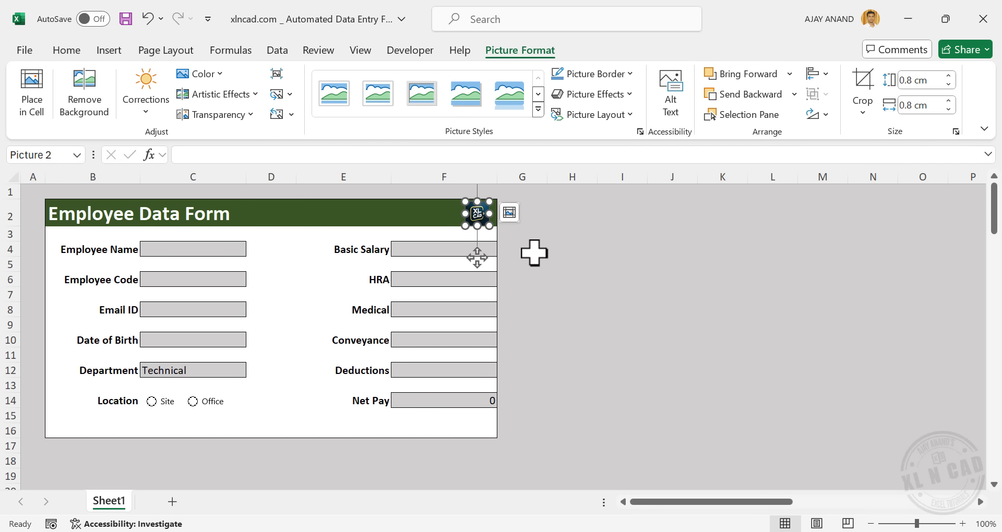
click(590, 255)
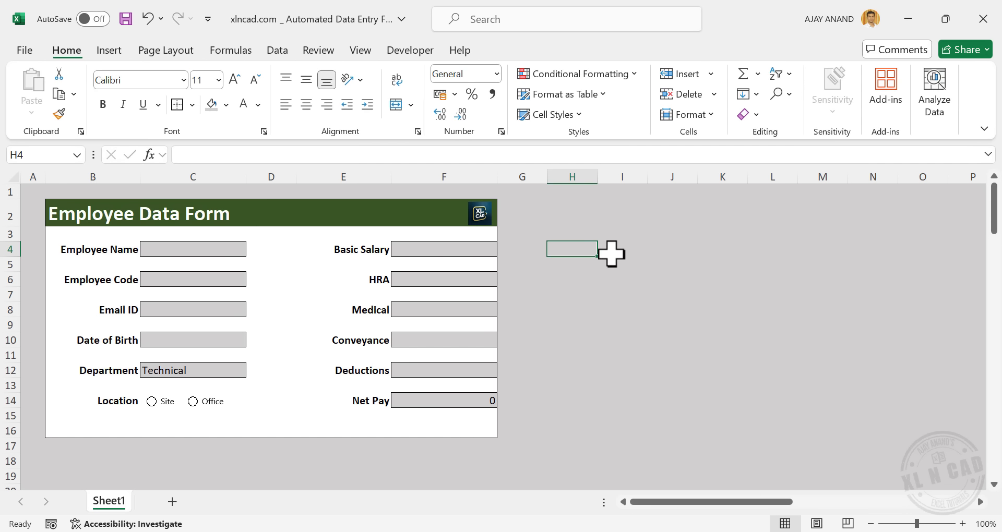
click(481, 212)
click(574, 249)
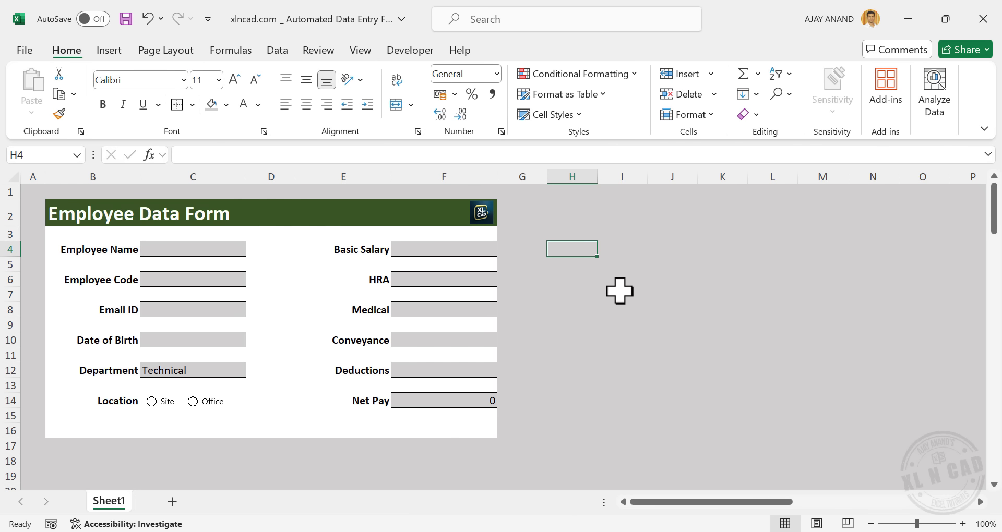
click(483, 213)
click(568, 268)
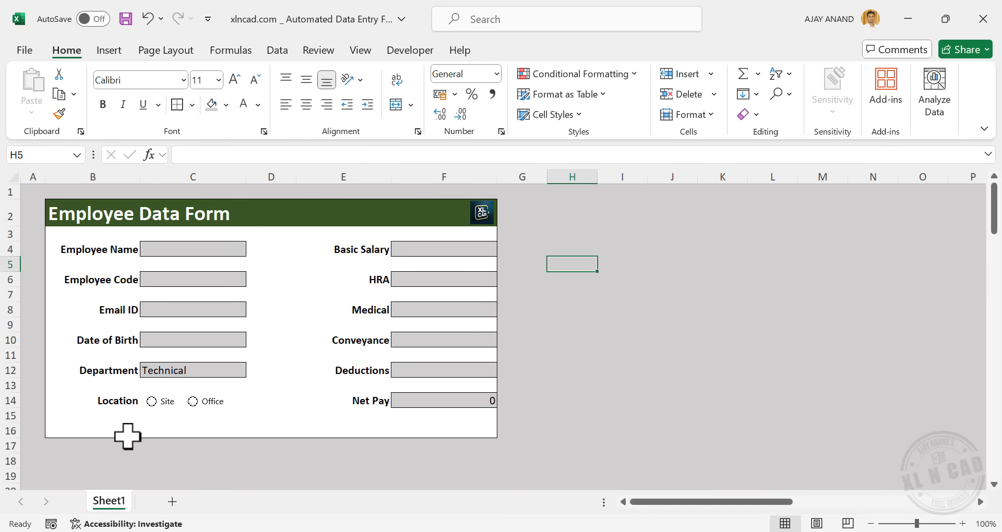
Copy the labels Employee Name to Location (B4:B14) and paste them at B23
scroll(110, 454, down, 6)
scroll(256, 407, up, 6)
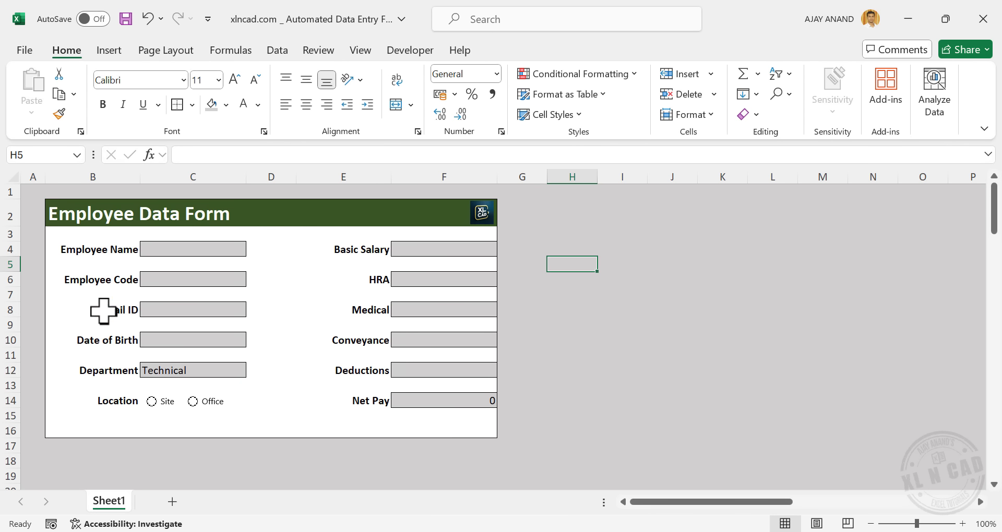
drag(123, 249, 123, 398)
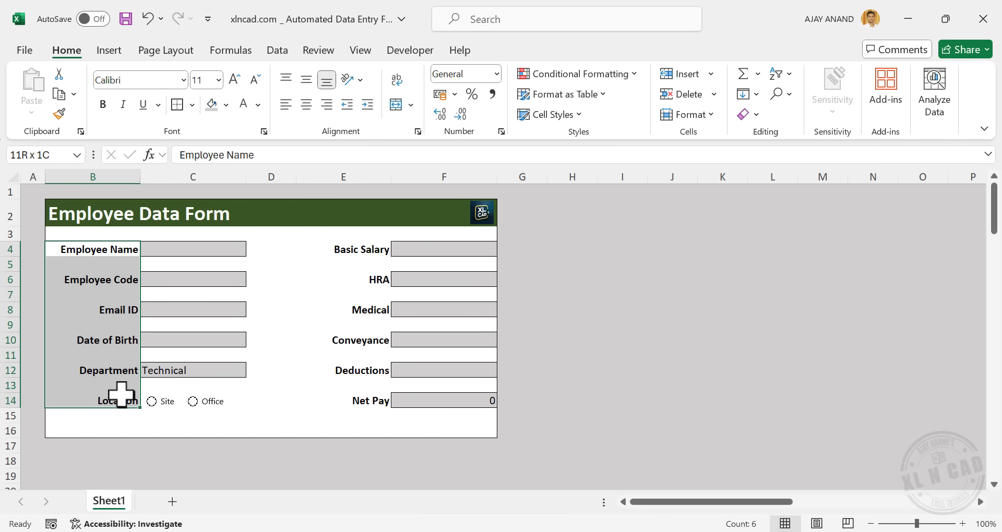
right_click(119, 308)
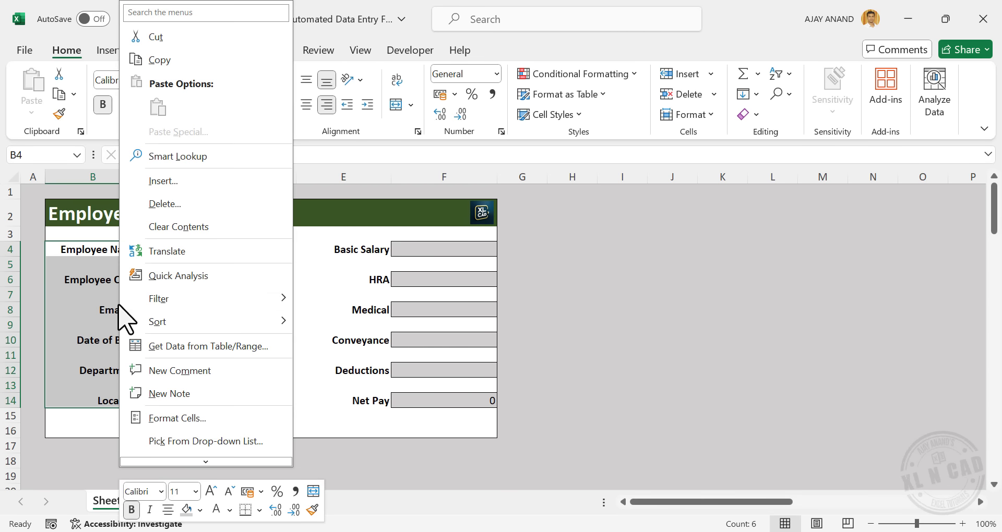
click(226, 61)
scroll(156, 345, down, 2)
scroll(156, 344, down, 2)
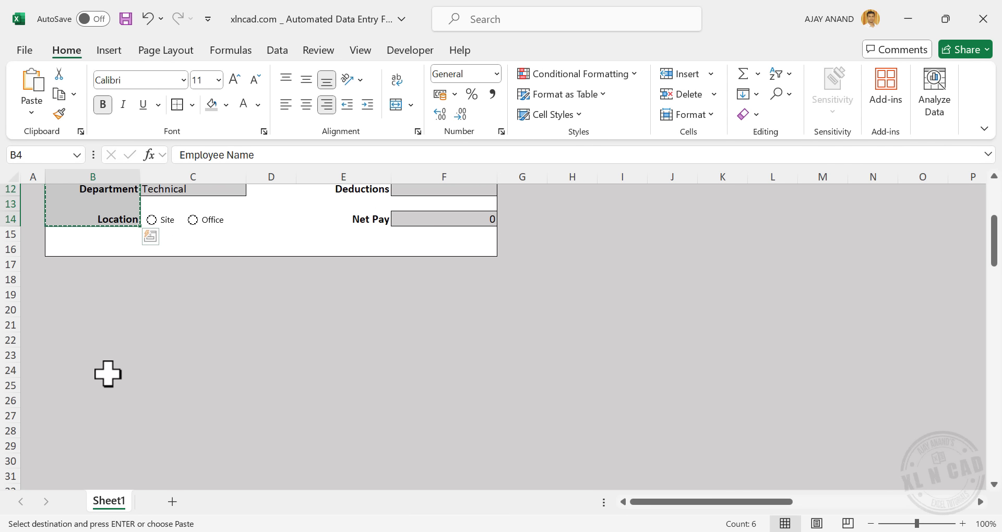
right_click(83, 353)
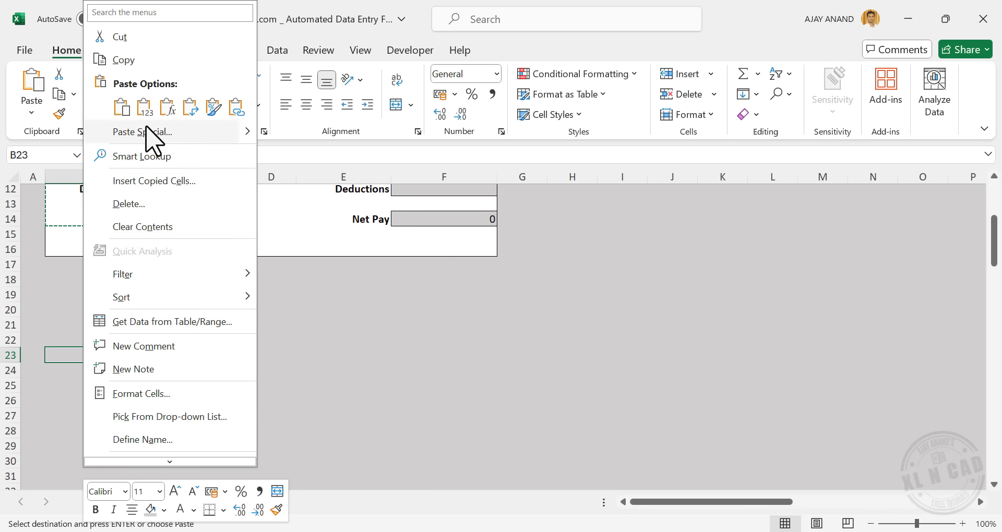
click(141, 107)
Copy the labels Basic Salary to Net Pay (E4:E14) and paste them at B34
scroll(99, 374, down, 2)
scroll(98, 373, up, 6)
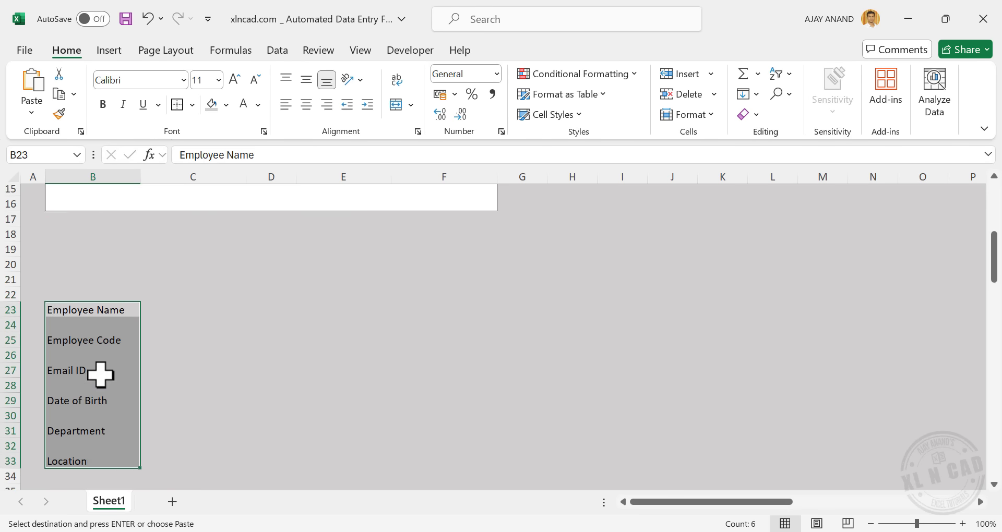
drag(369, 250, 371, 402)
right_click(369, 298)
click(460, 65)
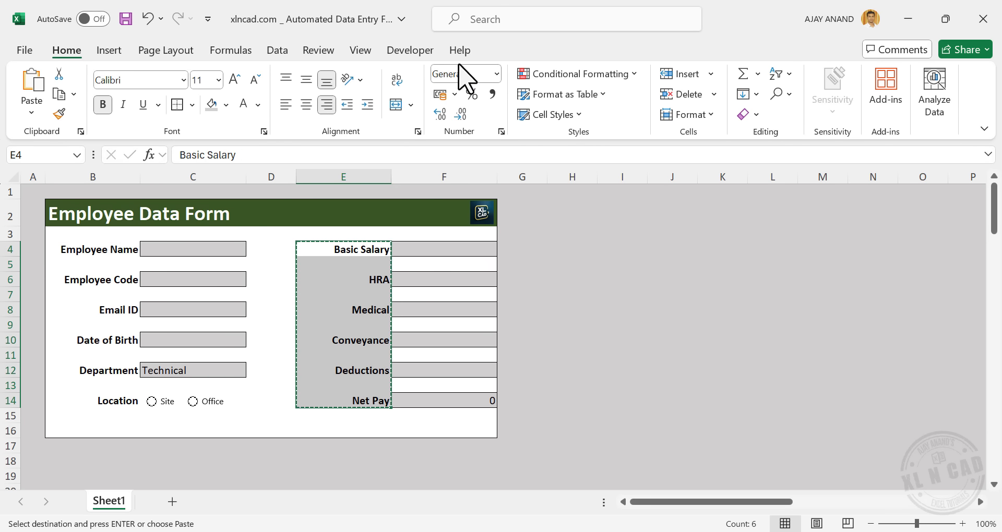
scroll(217, 381, down, 8)
right_click(80, 345)
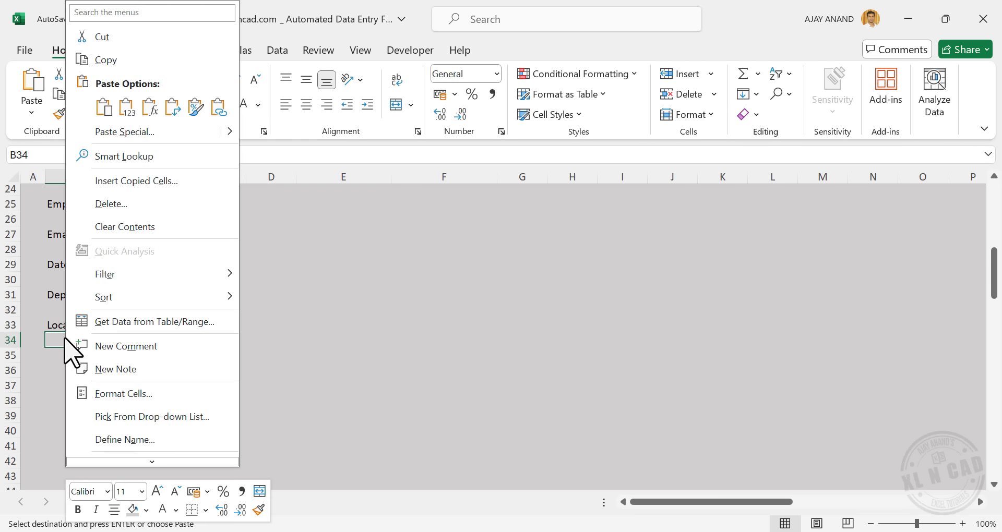
click(127, 108)
click(226, 331)
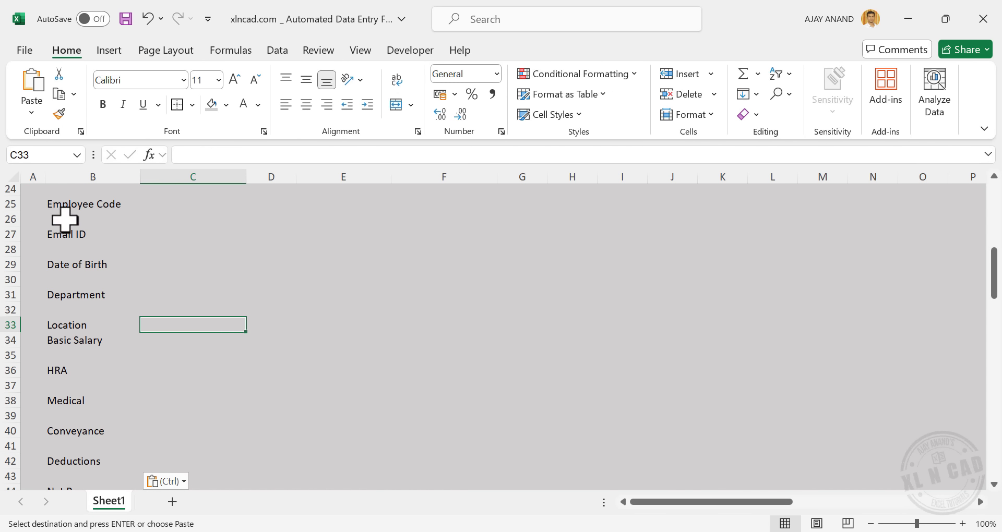
Select the combined label list B23:B44
scroll(83, 313, up, 2)
scroll(131, 314, down, 2)
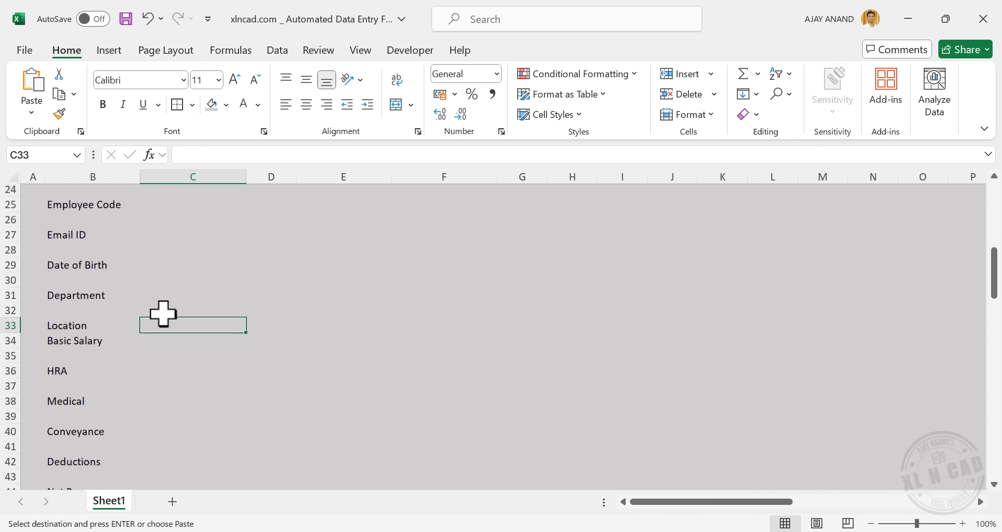
scroll(162, 313, up, 1)
drag(86, 221, 92, 436)
Turn on Filter and show only the blank rows in the label column
click(277, 50)
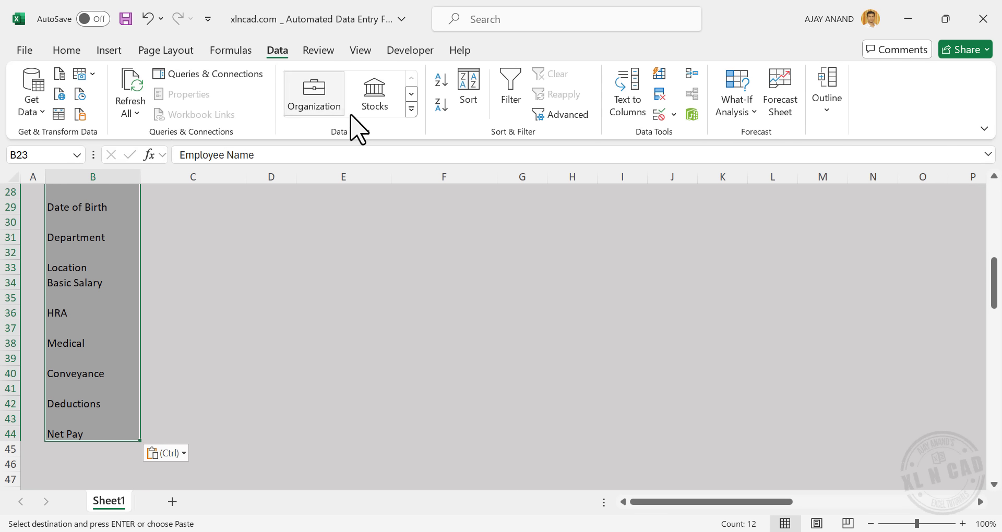
click(514, 99)
scroll(112, 281, up, 3)
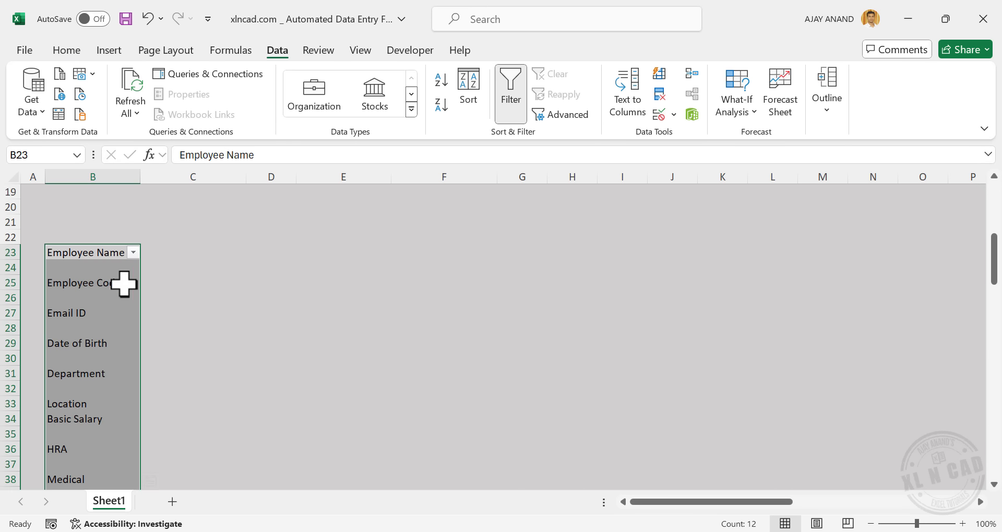
click(133, 253)
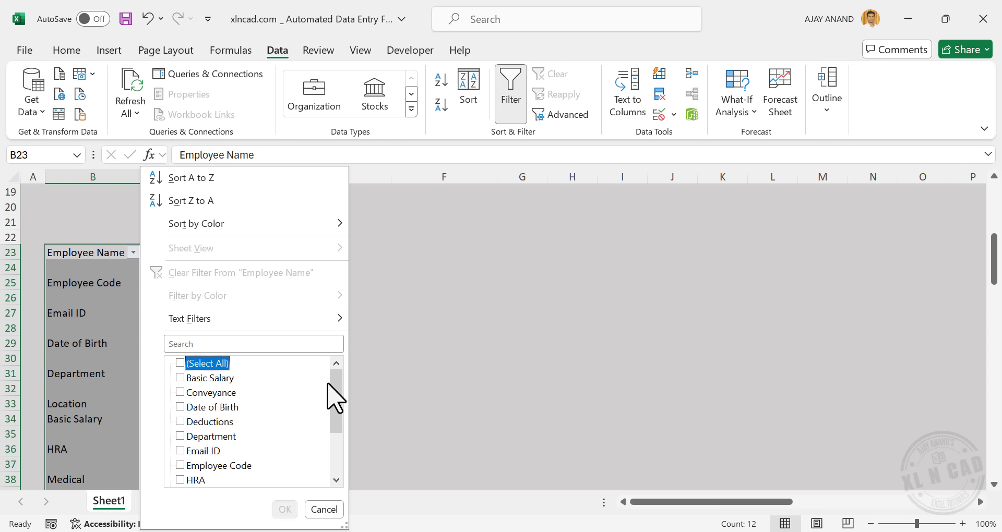
drag(328, 384, 331, 448)
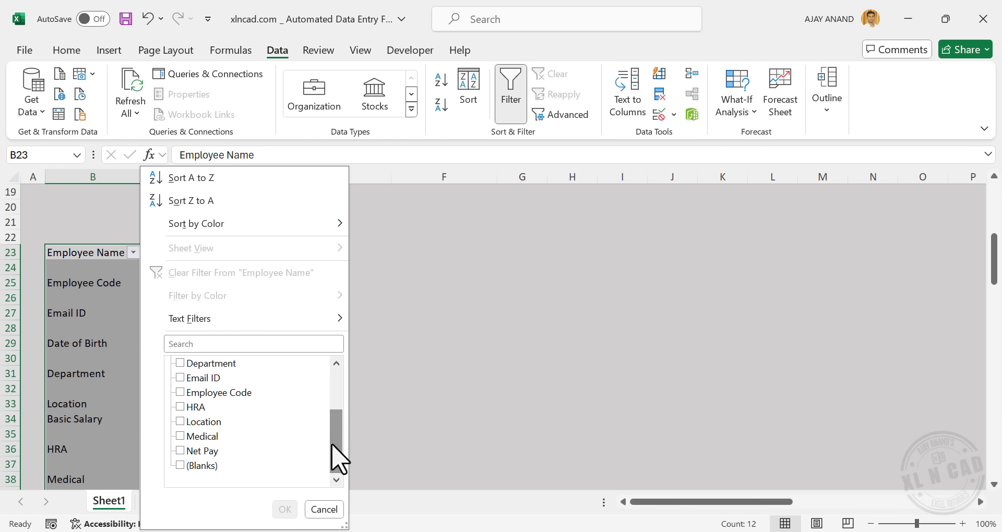
click(180, 464)
click(285, 509)
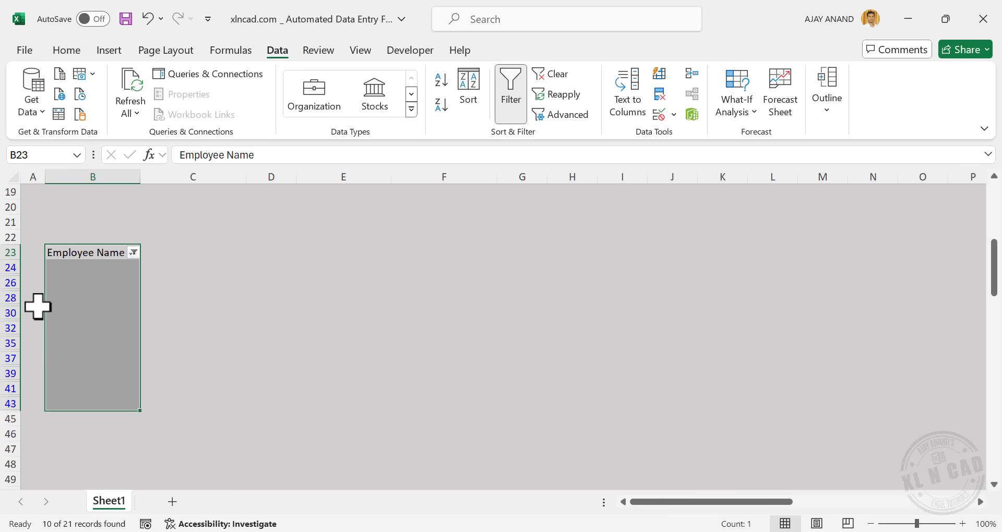
Delete the filtered blank rows and turn the filter off
drag(15, 269, 11, 401)
right_click(16, 330)
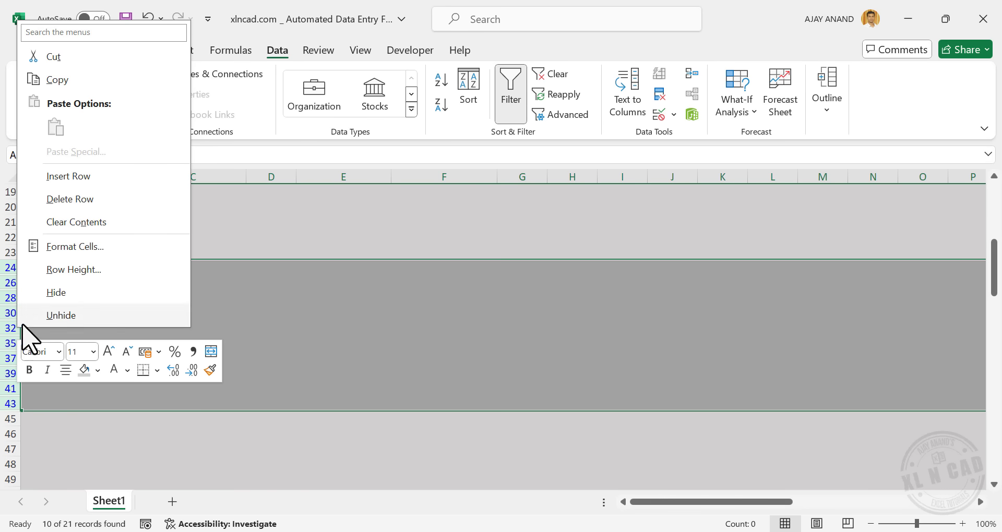
click(117, 201)
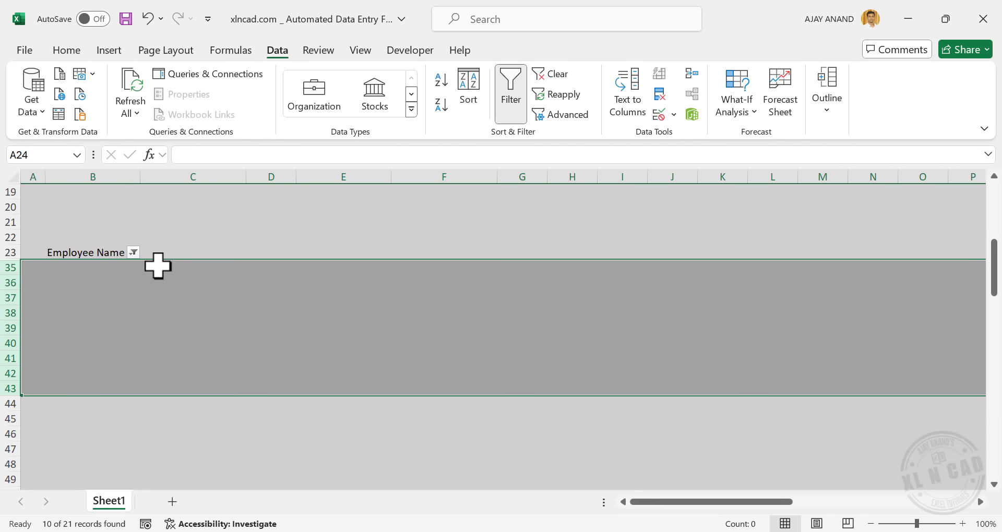
click(511, 92)
click(271, 370)
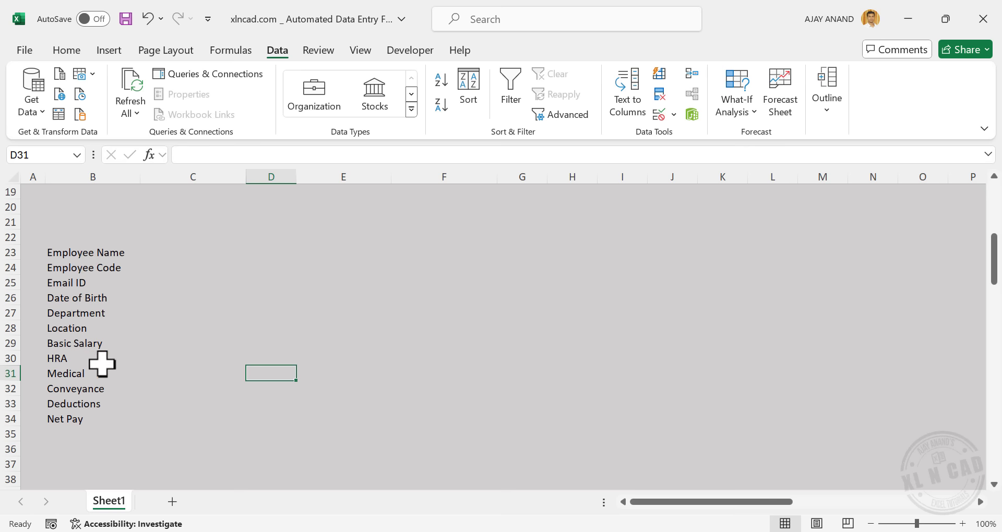
scroll(105, 365, up, 6)
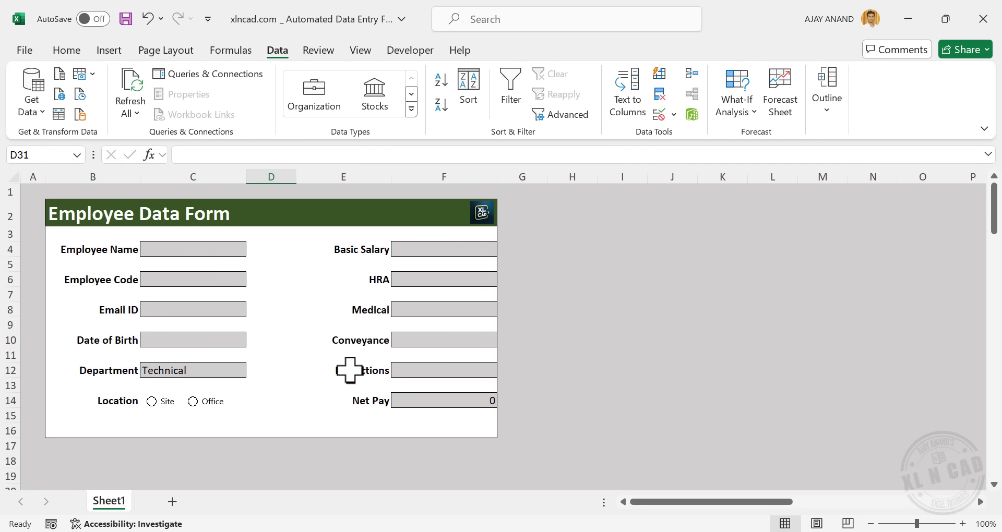
scroll(350, 370, down, 6)
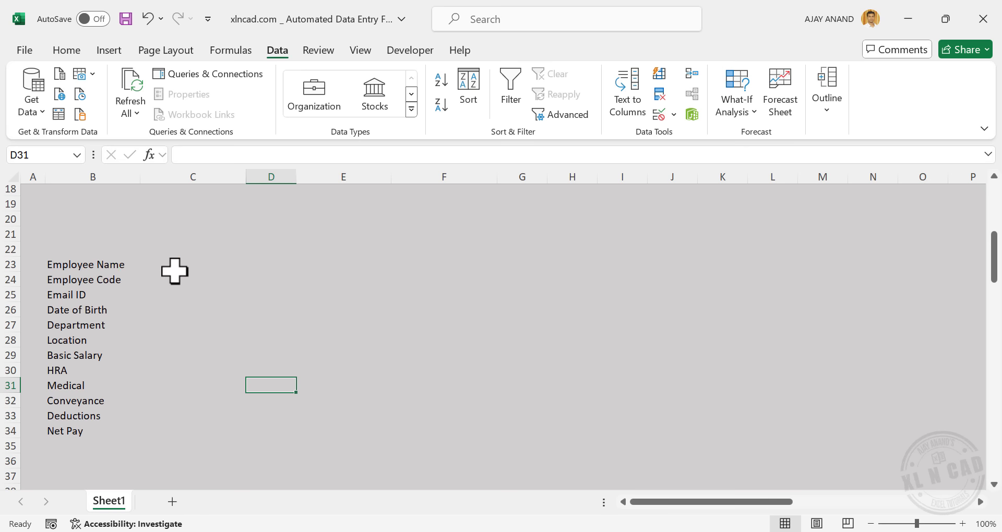
scroll(170, 316, up, 6)
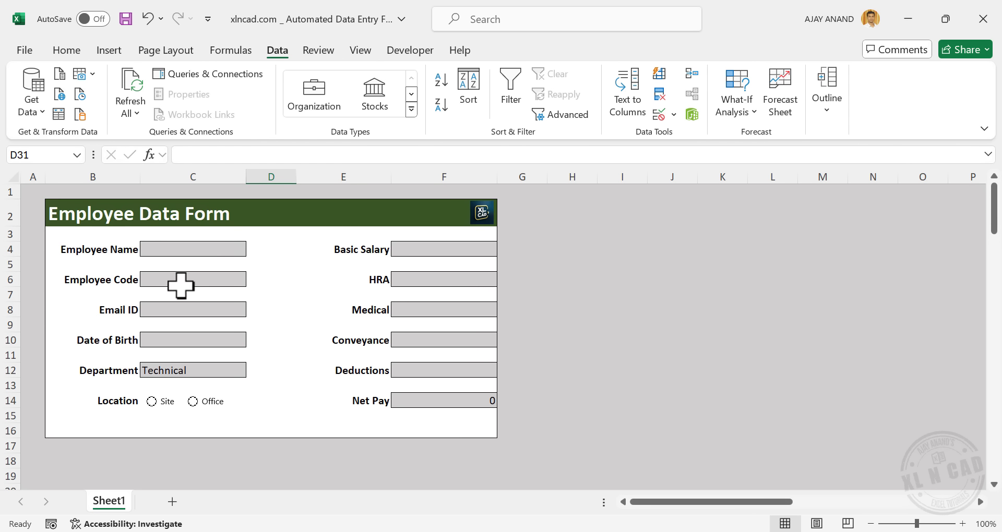
scroll(181, 285, down, 4)
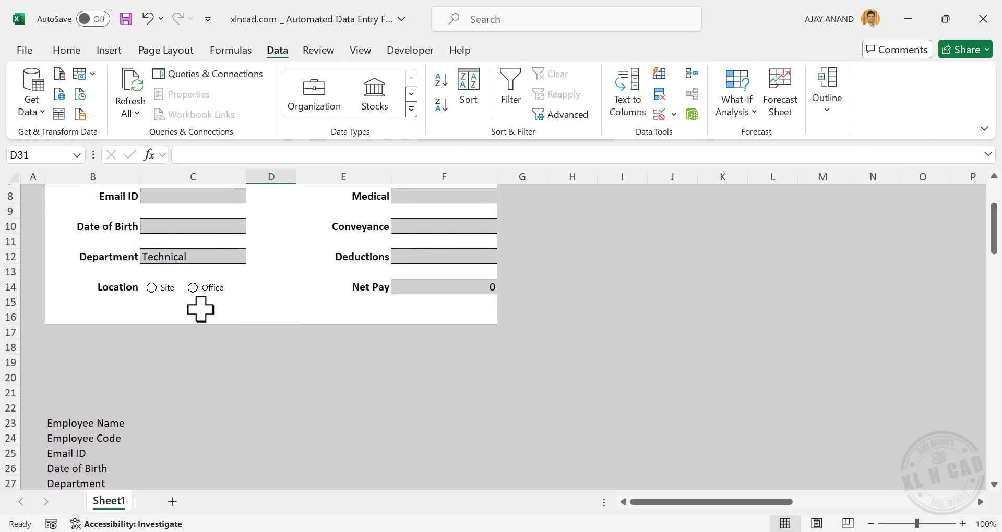
Link cell C23 to the Employee Name entry with the formula =C4
click(184, 355)
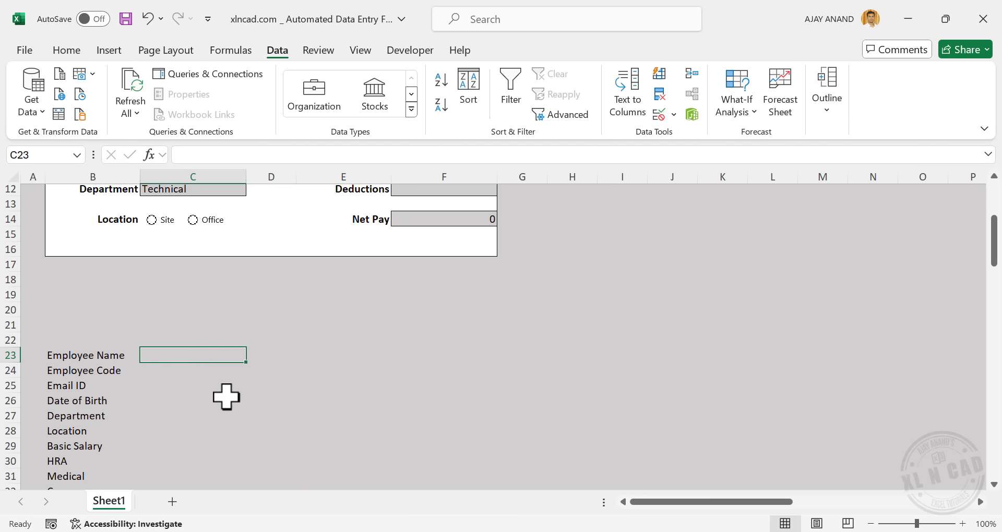
text(=)
scroll(238, 398, up, 4)
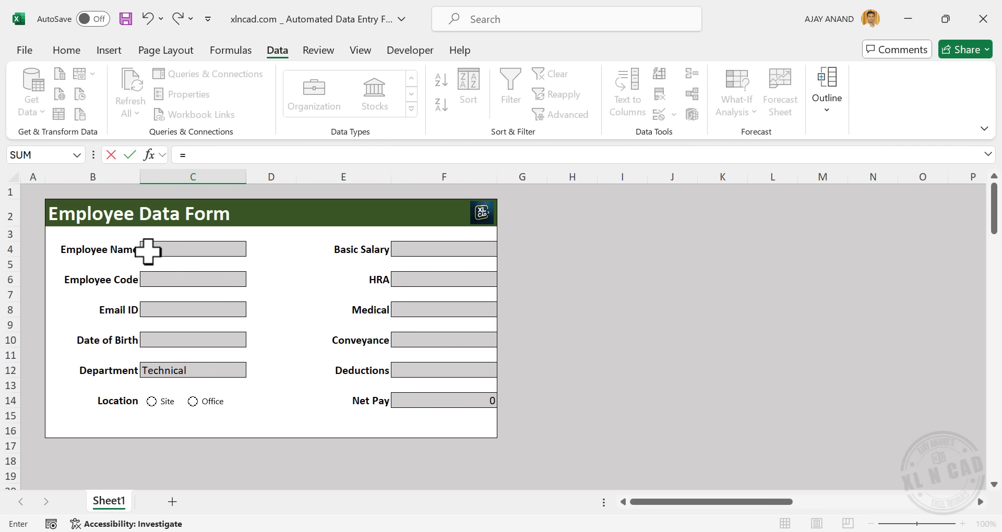
click(191, 247)
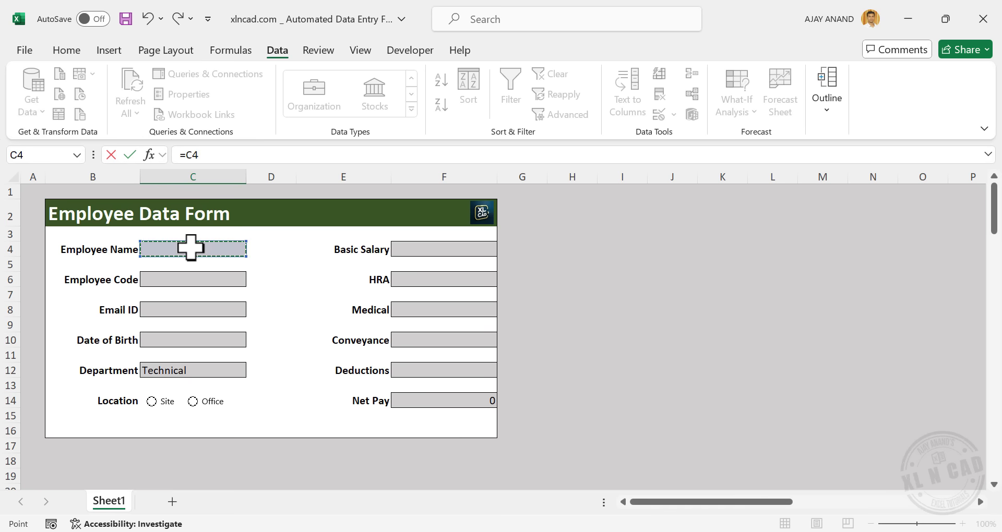
scroll(268, 358, down, 4)
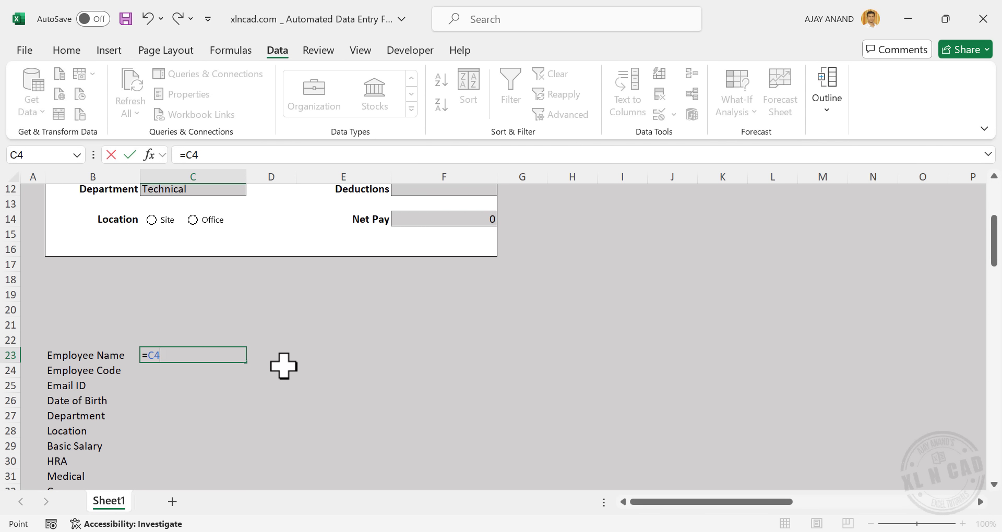
key(Return)
Enter the sample name John in the Employee Name field C4
scroll(283, 366, up, 4)
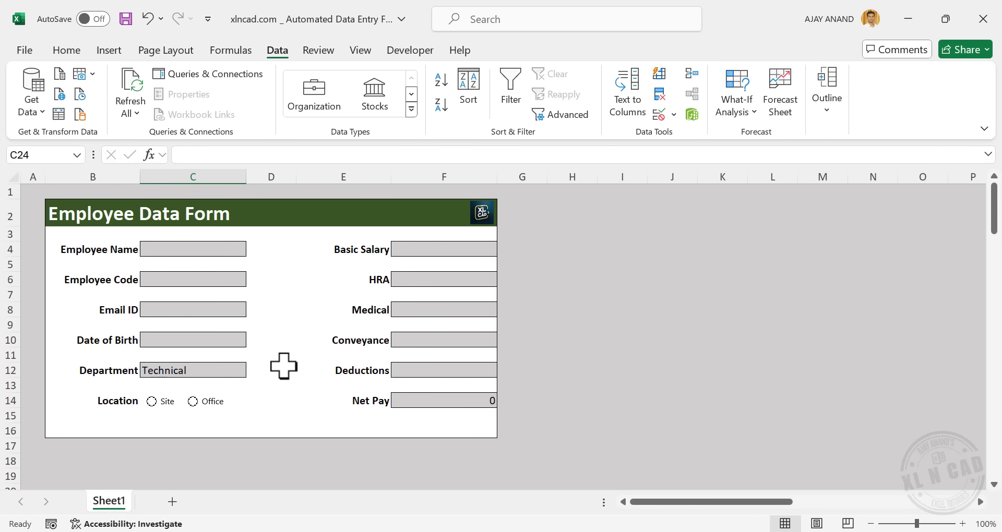
click(200, 249)
text(John)
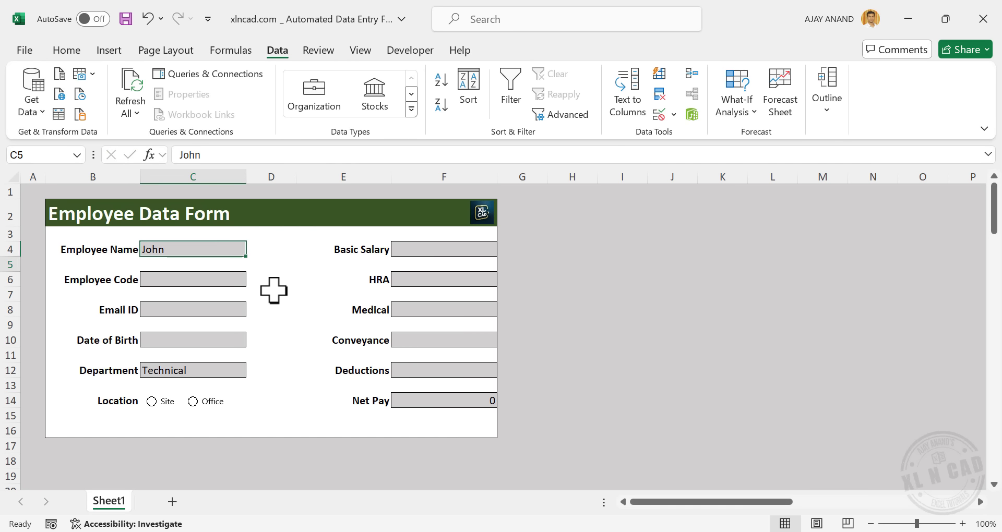
key(Return)
scroll(286, 322, down, 3)
scroll(286, 322, down, 1)
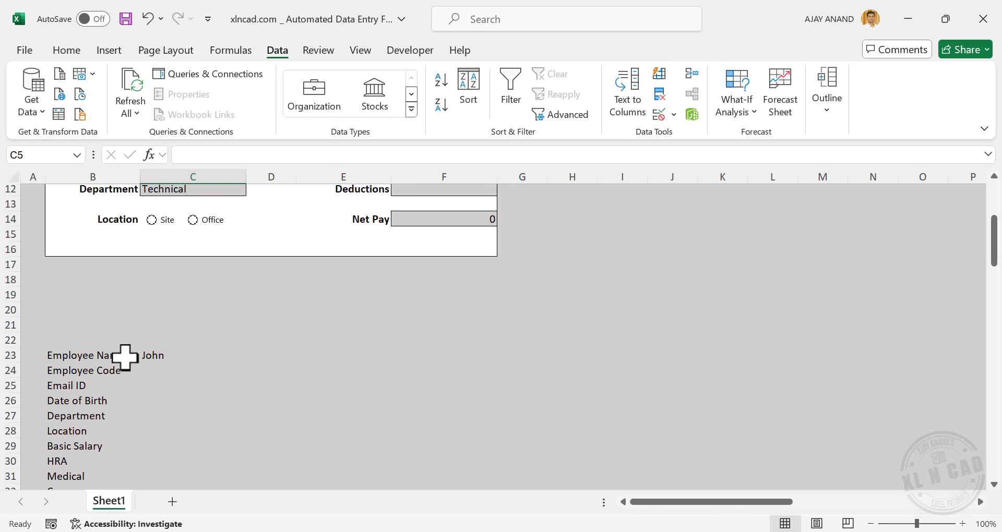
scroll(156, 368, down, 1)
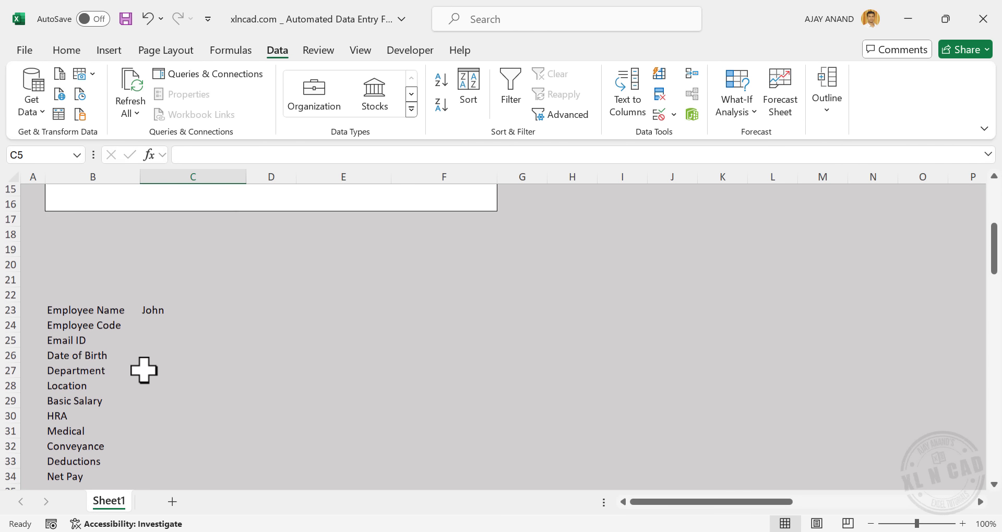
scroll(163, 343, up, 5)
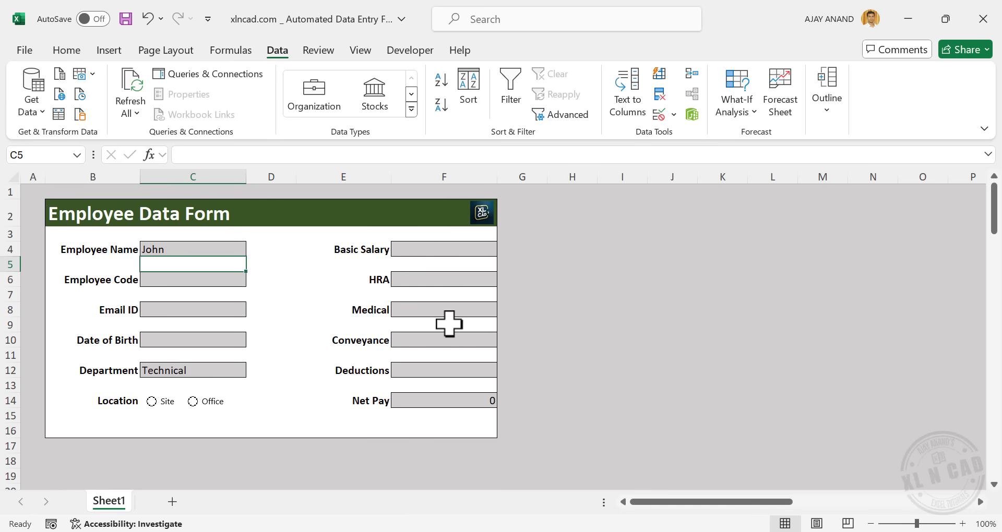
scroll(200, 327, down, 4)
Link C24 to Employee Code (=C6) and C25 to Email ID (=C8)
click(152, 372)
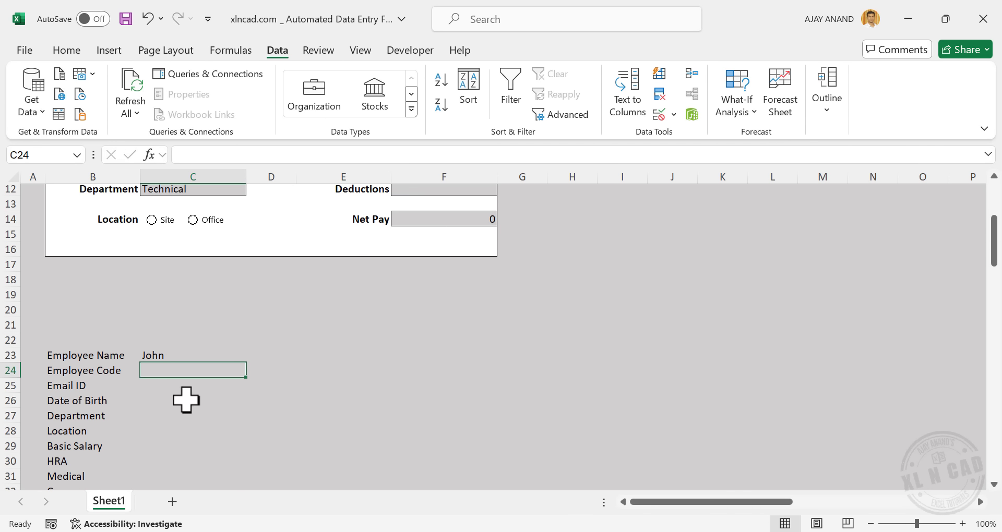
text(=)
scroll(230, 389, up, 4)
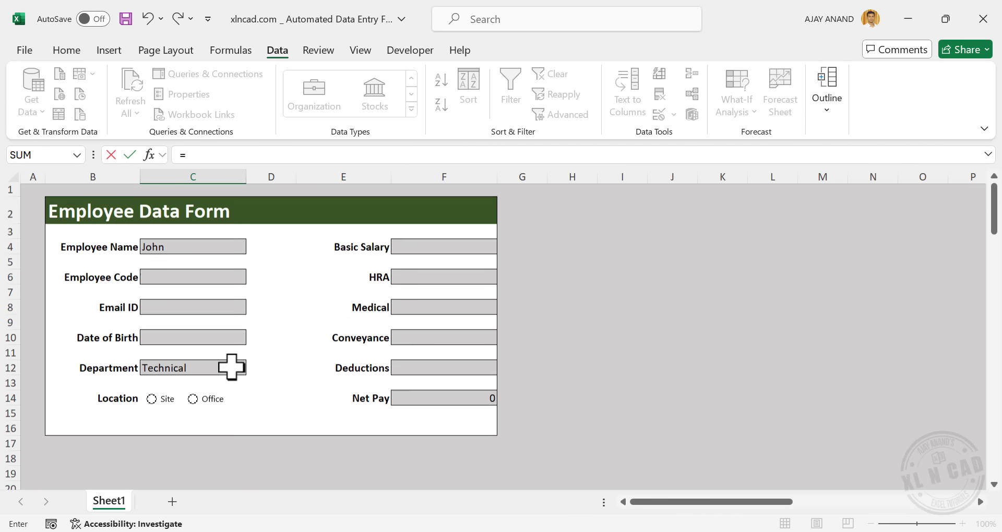
click(205, 275)
key(Return)
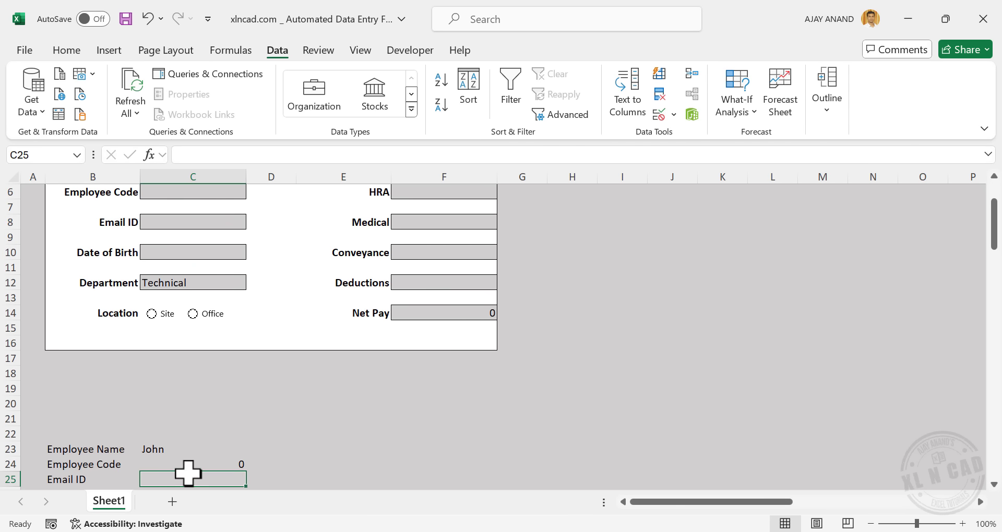
text(=)
click(206, 224)
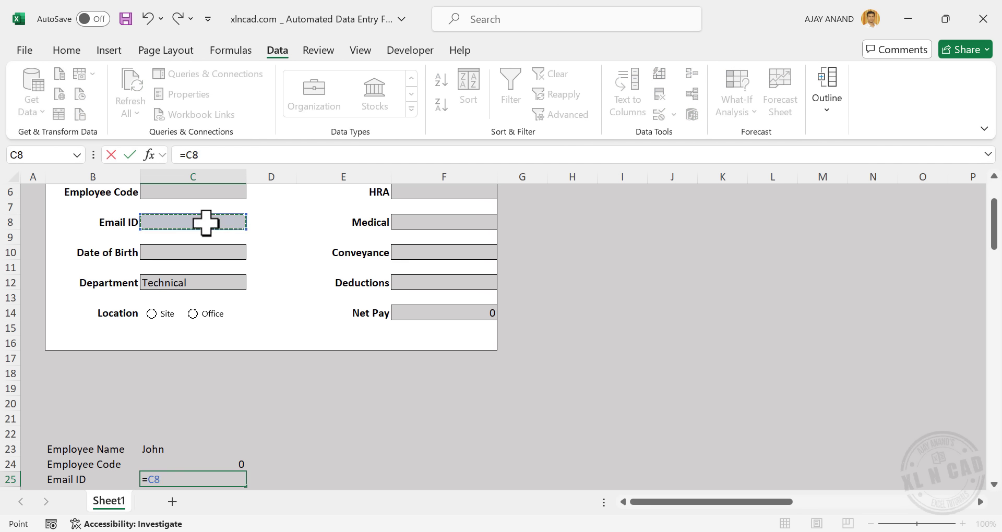
key(Return)
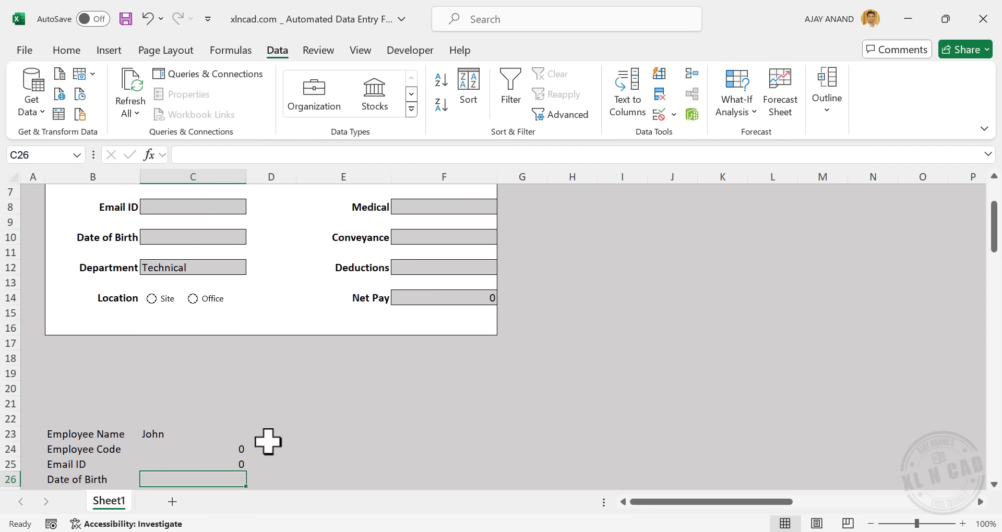
Link C26 to Date of Birth (=C10) and C27 to Department (=C12)
text(=)
click(203, 241)
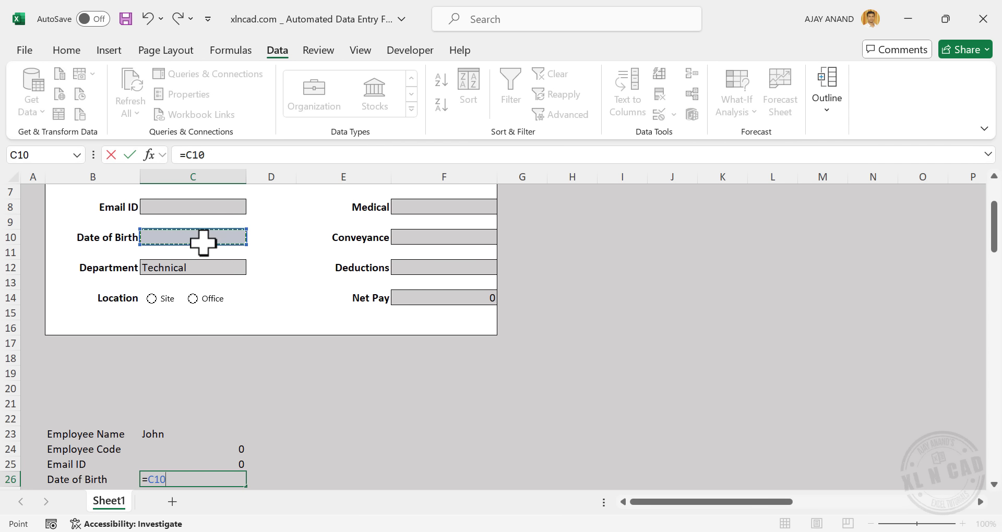
key(Return)
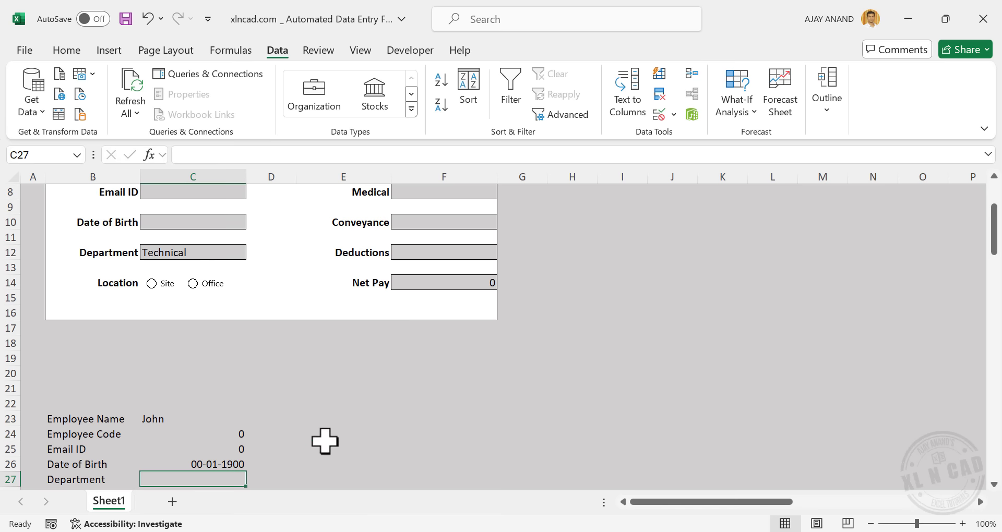
text(=)
click(198, 251)
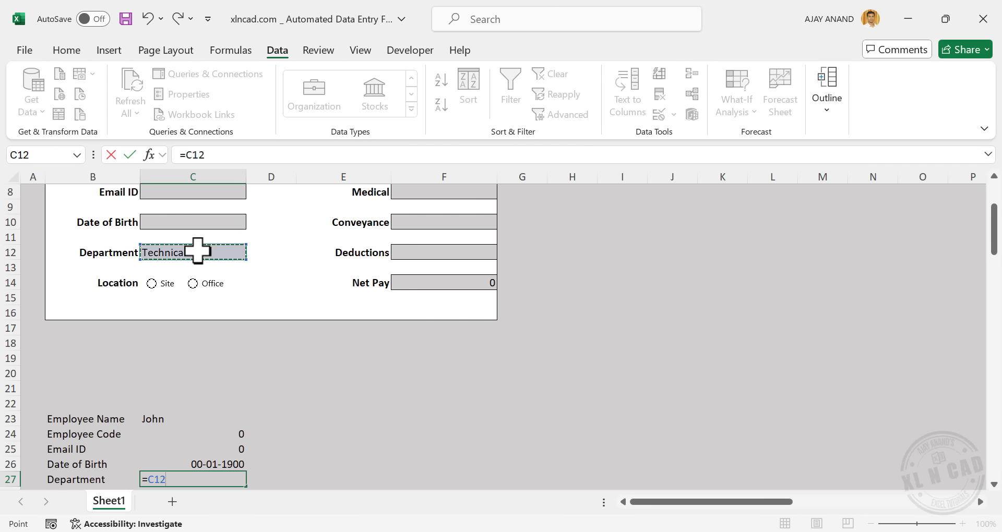
key(Return)
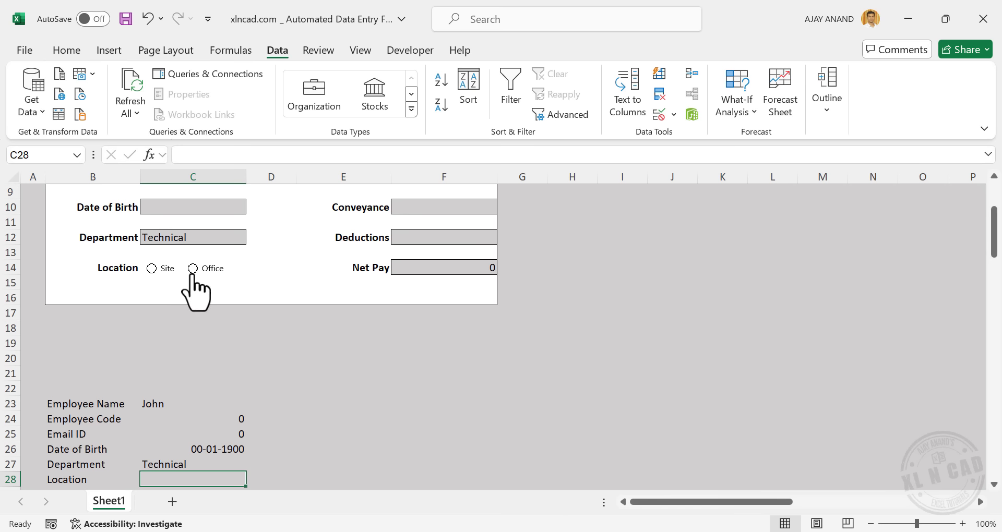
Set the Site option button's Format Control cell link to $D$28
right_click(163, 272)
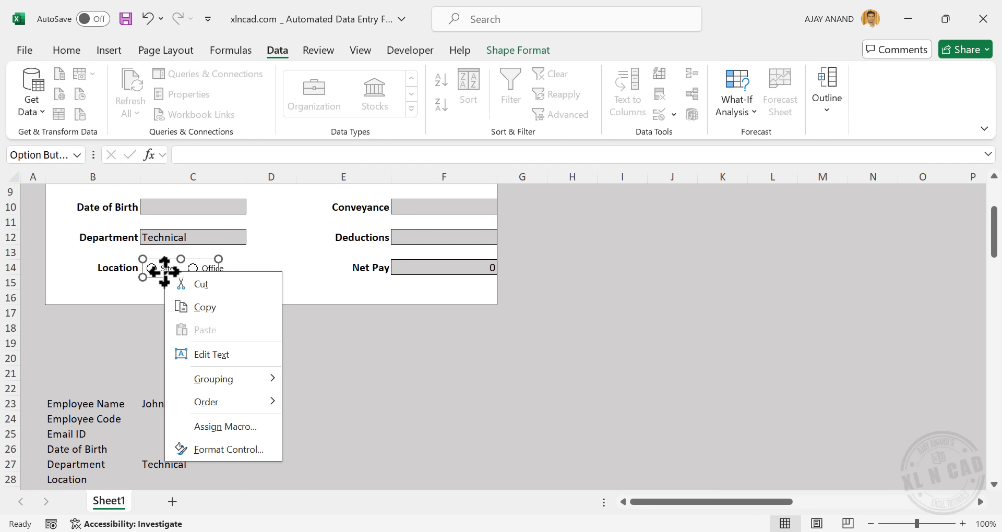
click(269, 449)
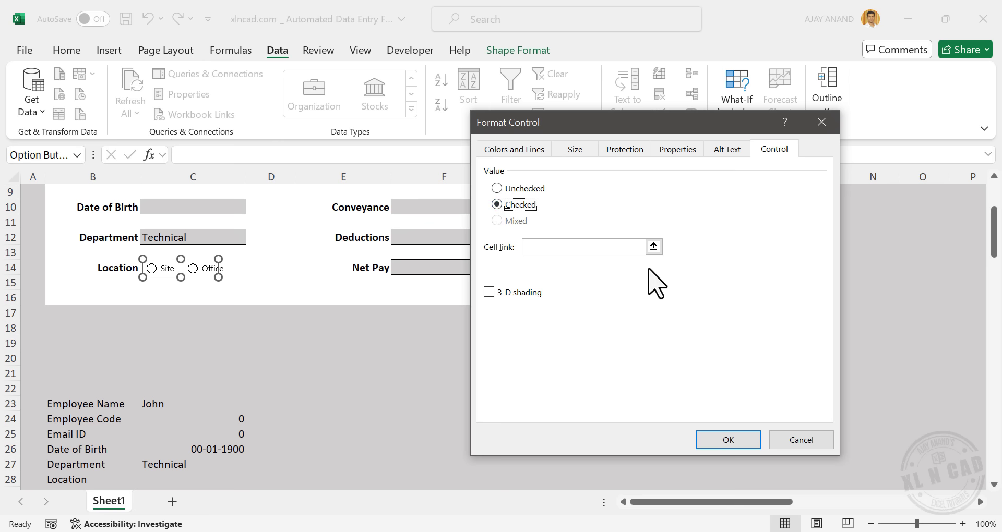
click(653, 247)
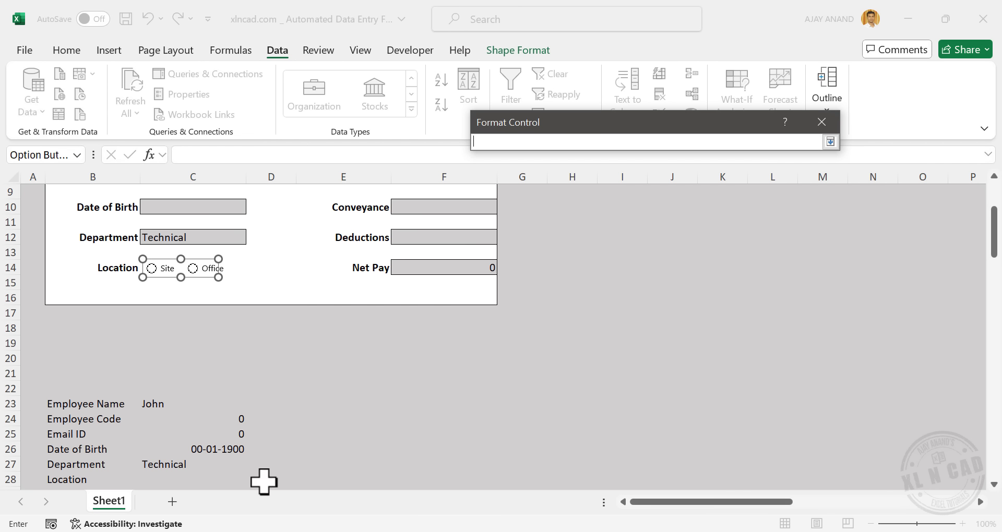
click(830, 142)
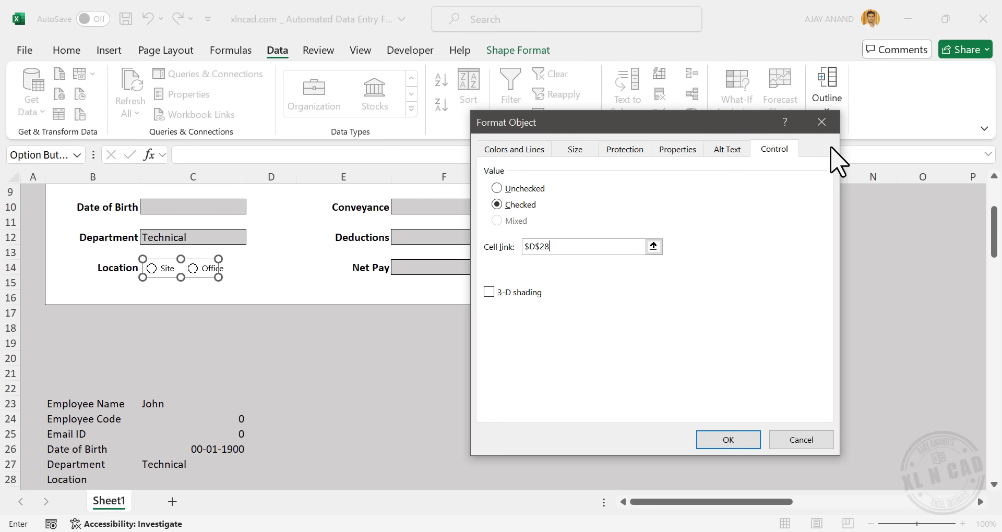
click(713, 440)
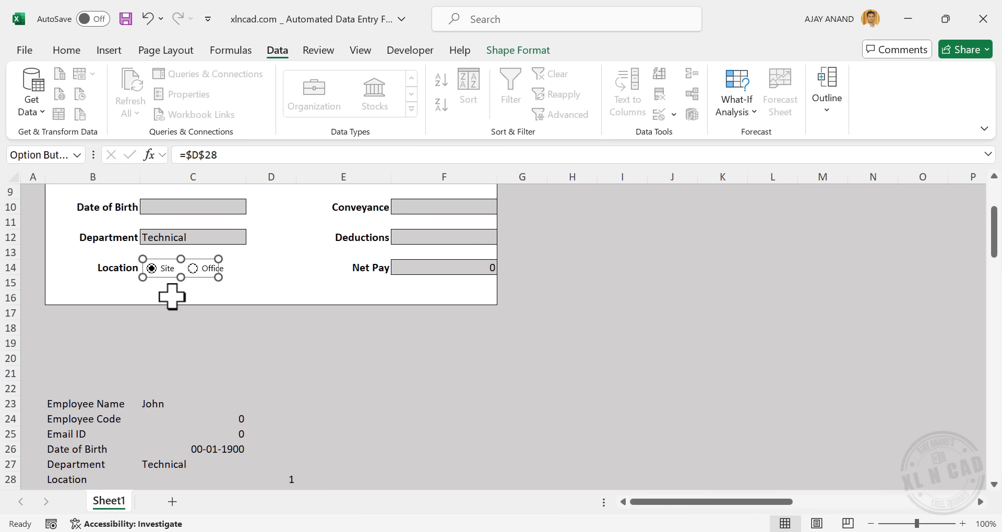
click(387, 374)
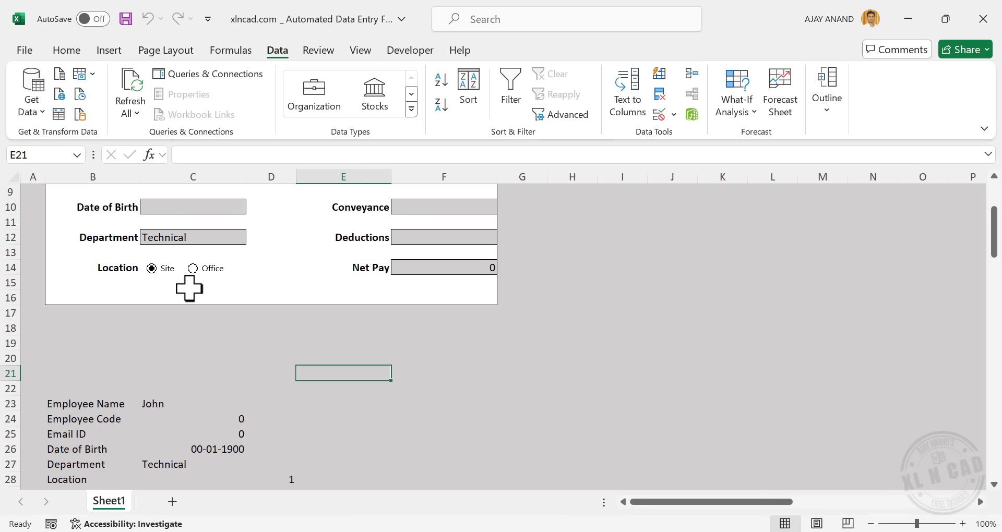
scroll(208, 347, down, 1)
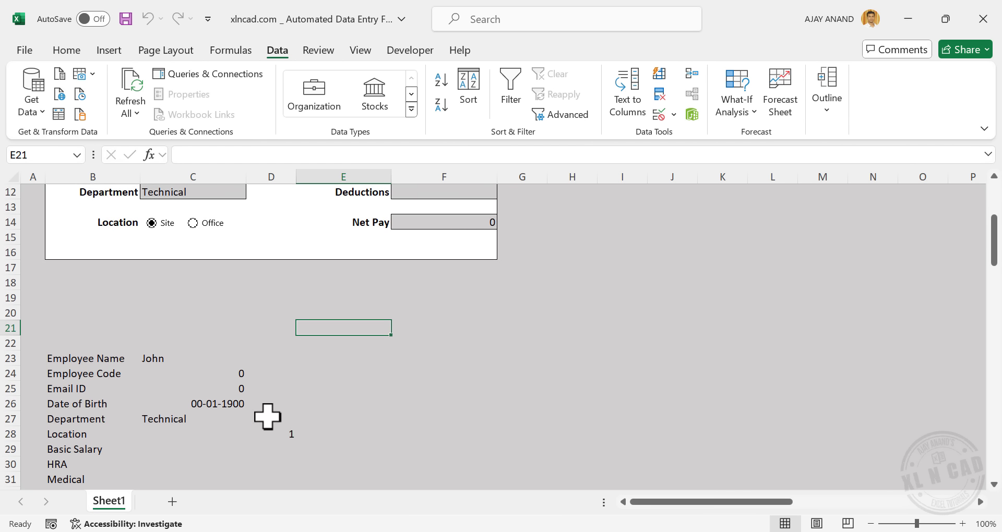
Enter =IF(D28=1,"Site","Office") in C28 and test it by choosing Site
click(154, 435)
text(=)
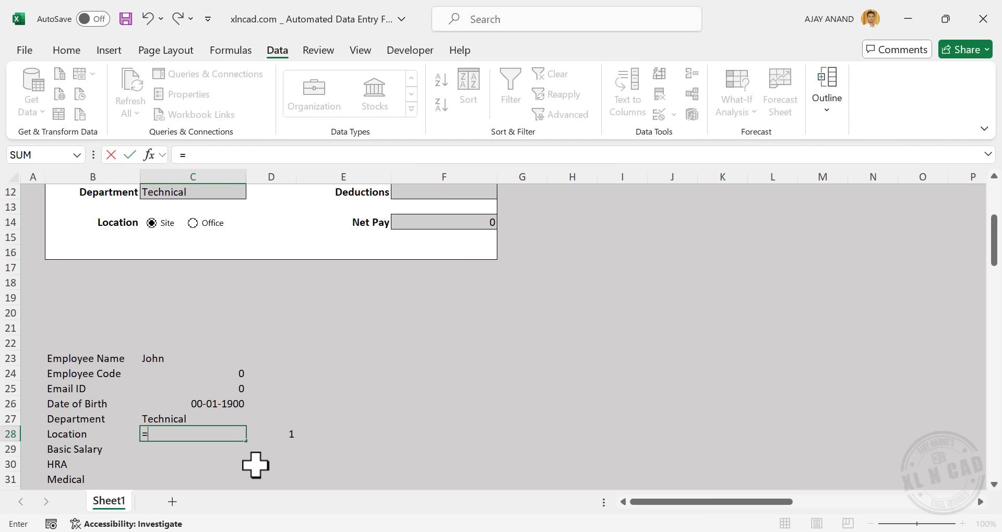
text(IF)
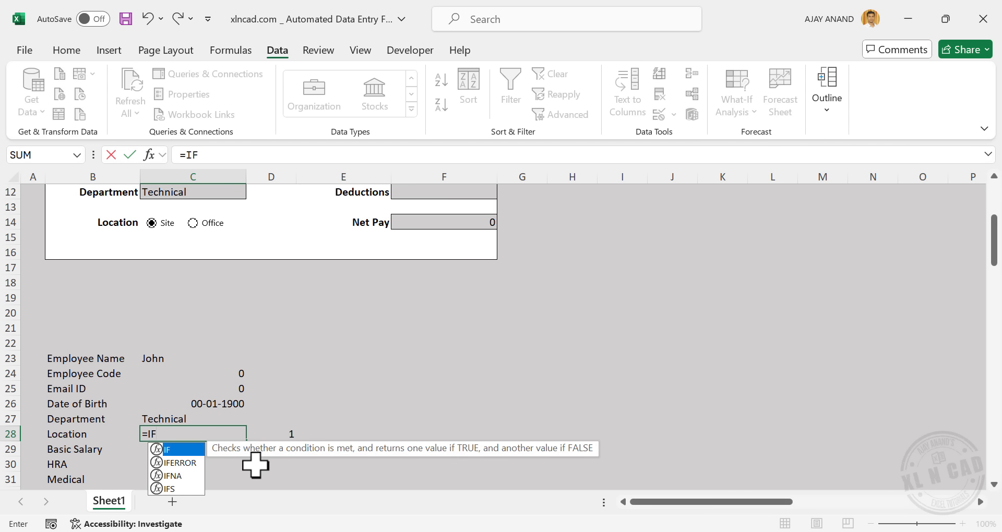
text(()
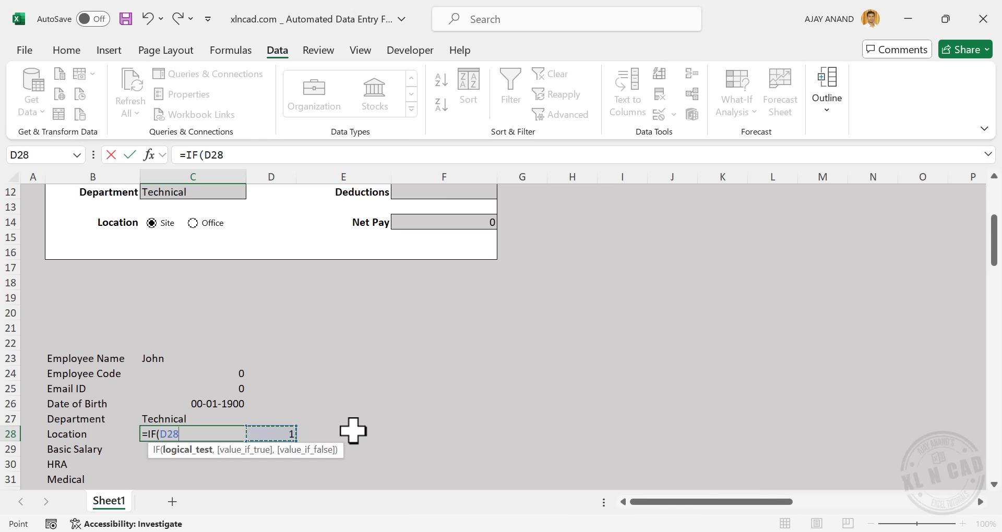
text(,)
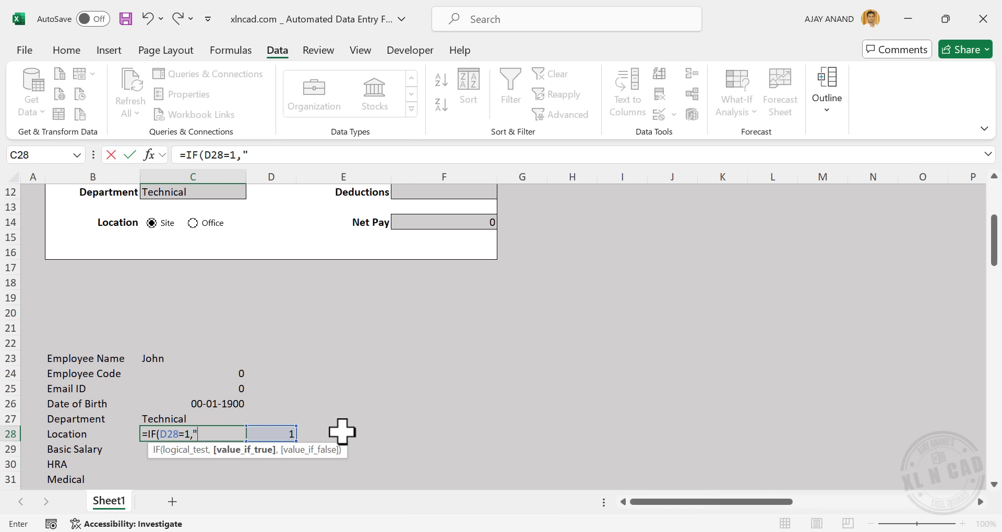
text("Site",)
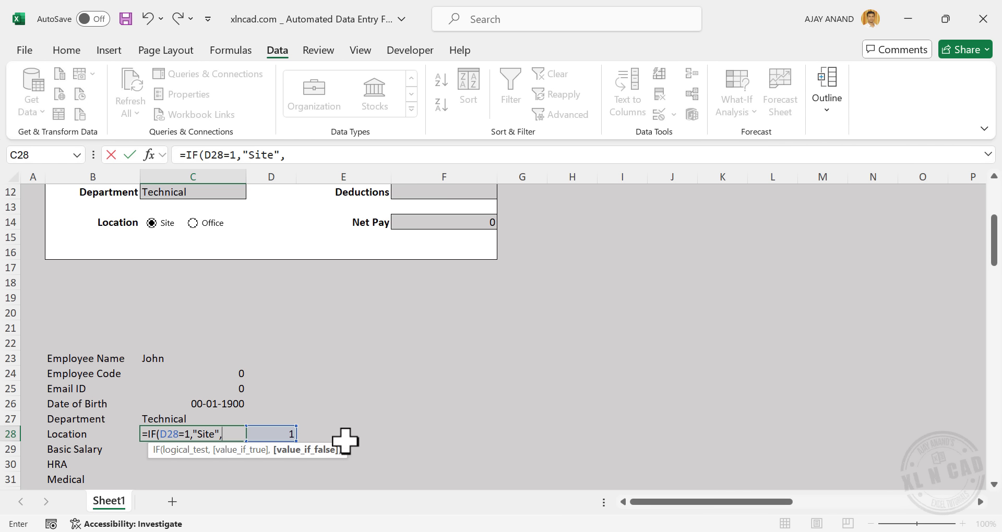
text("Offi)
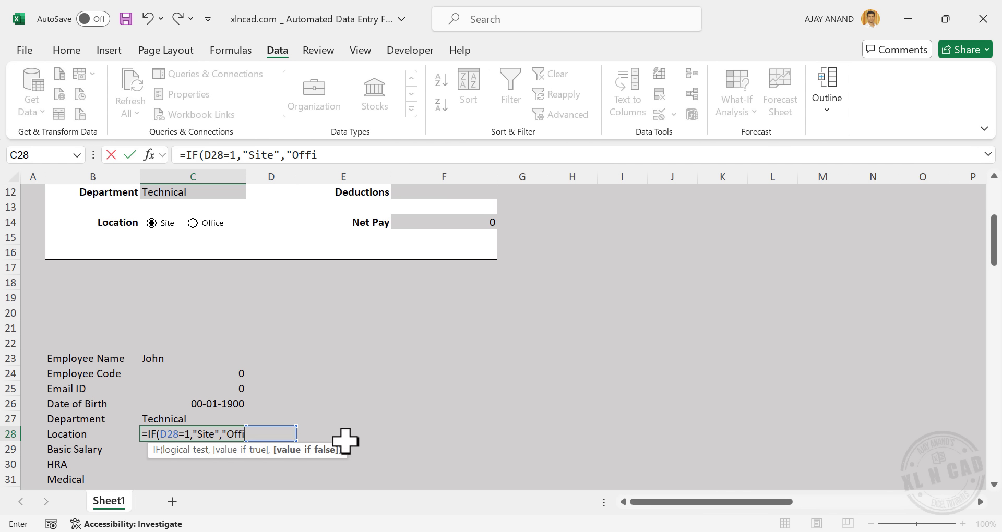
text(ce"))
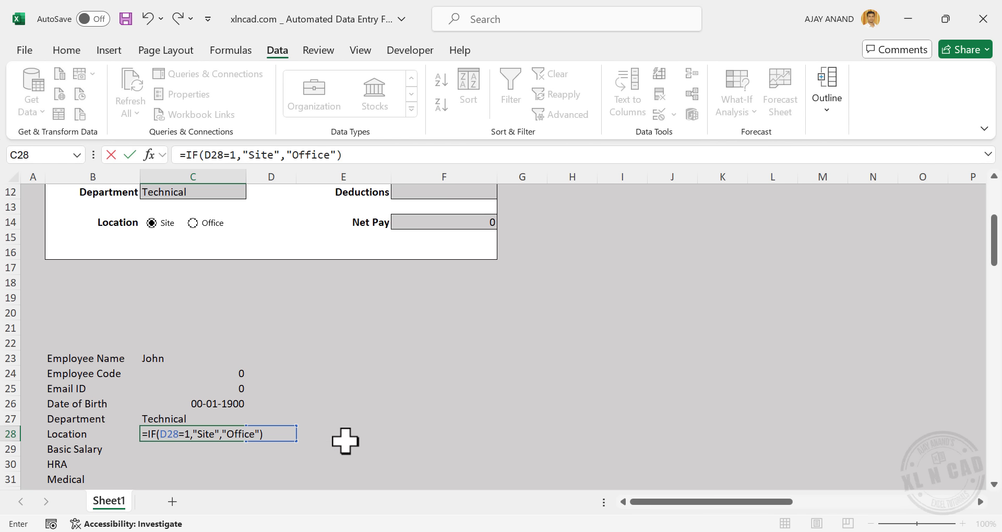
key(Return)
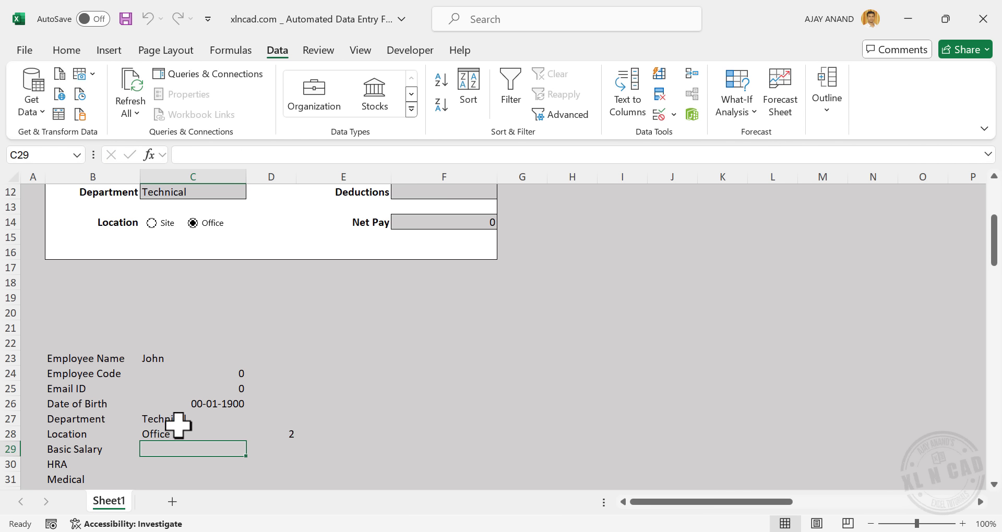
click(161, 231)
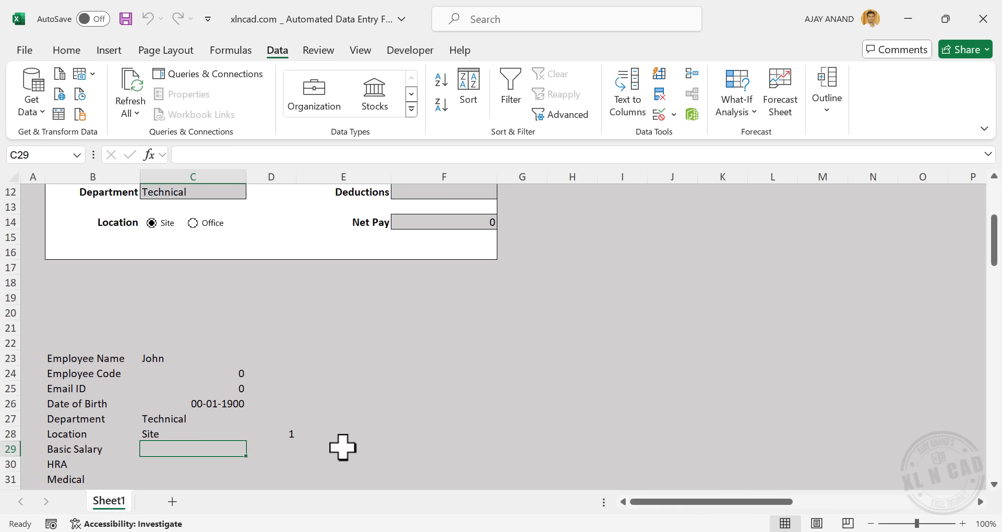
Link C29, C30 and C31 to Basic Salary F4, HRA F6 and Medical F8
text(=)
scroll(365, 403, up, 4)
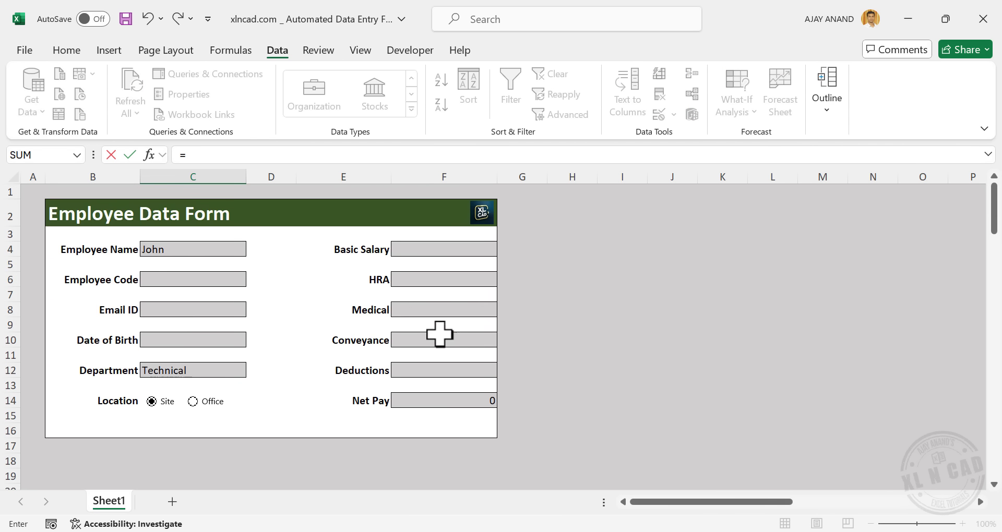
click(449, 250)
key(Return)
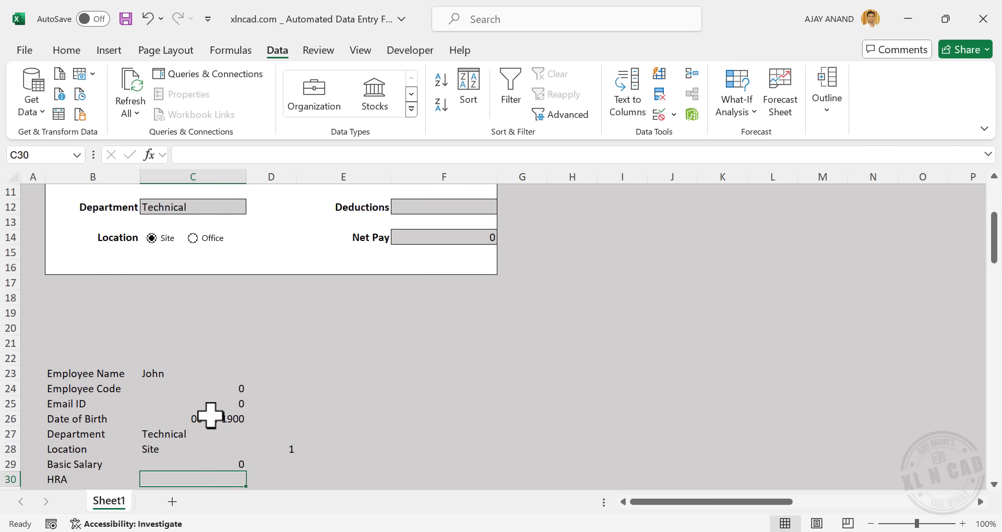
scroll(208, 414, down, 2)
text(=)
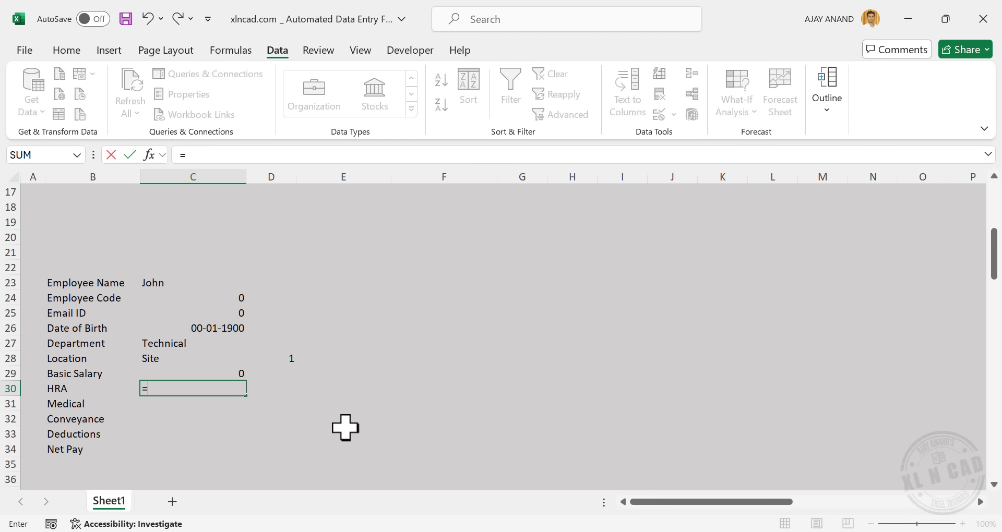
scroll(344, 427, up, 4)
click(436, 207)
key(Return)
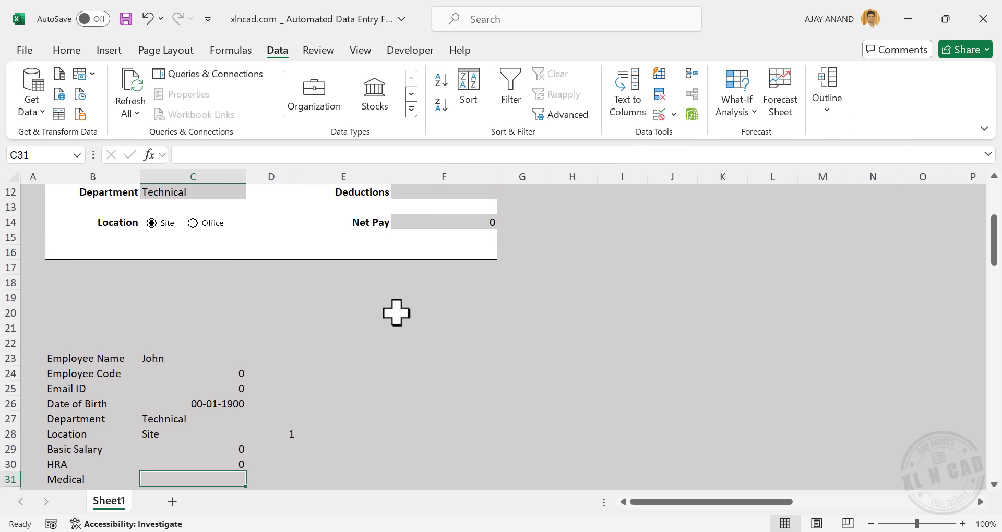
text(=)
scroll(322, 466, up, 6)
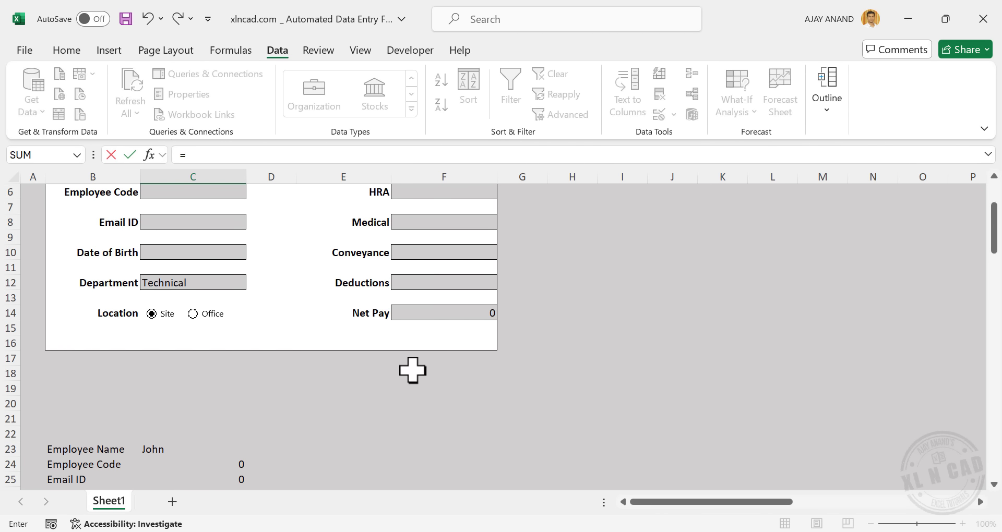
click(445, 228)
key(Return)
scroll(444, 232, down, 1)
scroll(320, 439, down, 2)
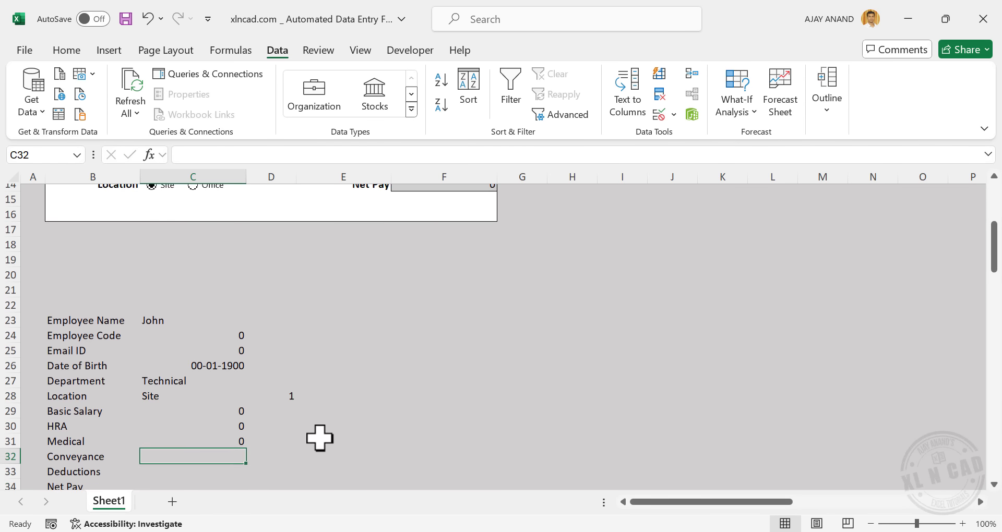
Link C32, C33 and C34 to Conveyance F10, Deductions F12 and Net Pay F14
text(=)
scroll(225, 461, up, 3)
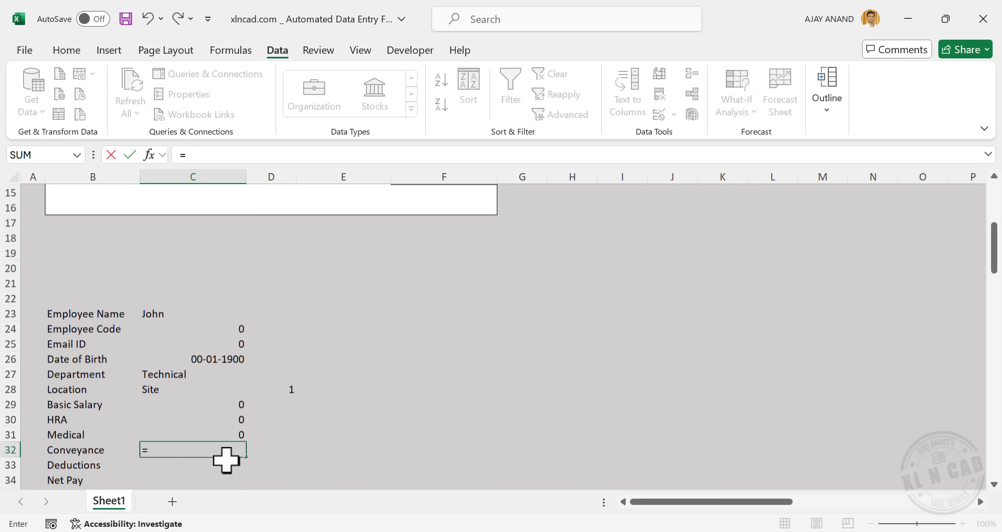
click(425, 235)
key(Return)
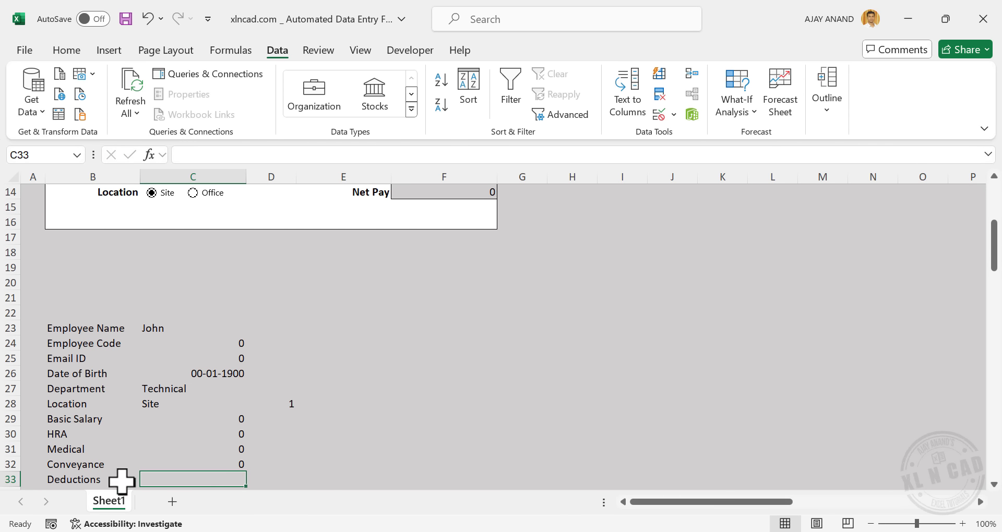
text(=)
scroll(372, 421, up, 1)
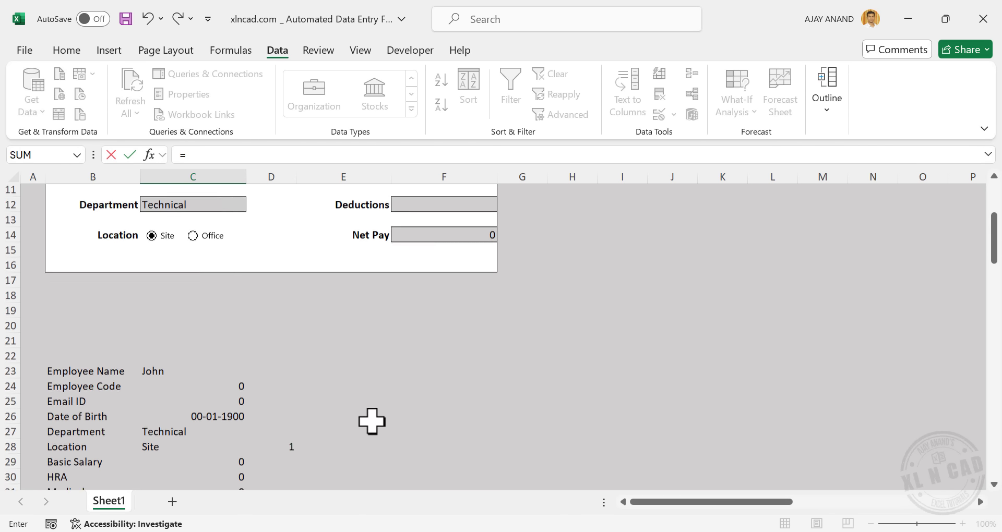
click(429, 209)
key(Return)
scroll(134, 447, down, 1)
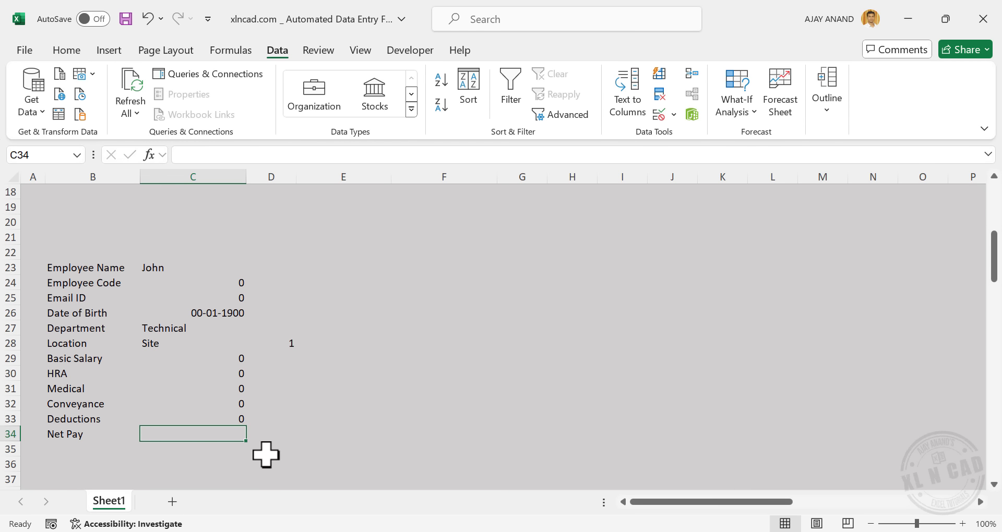
text(=)
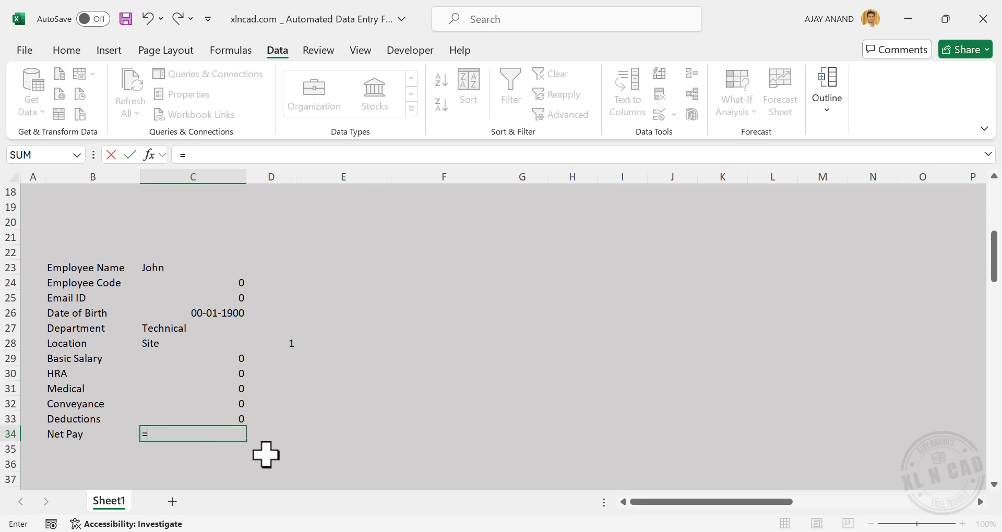
scroll(313, 444, up, 2)
click(464, 222)
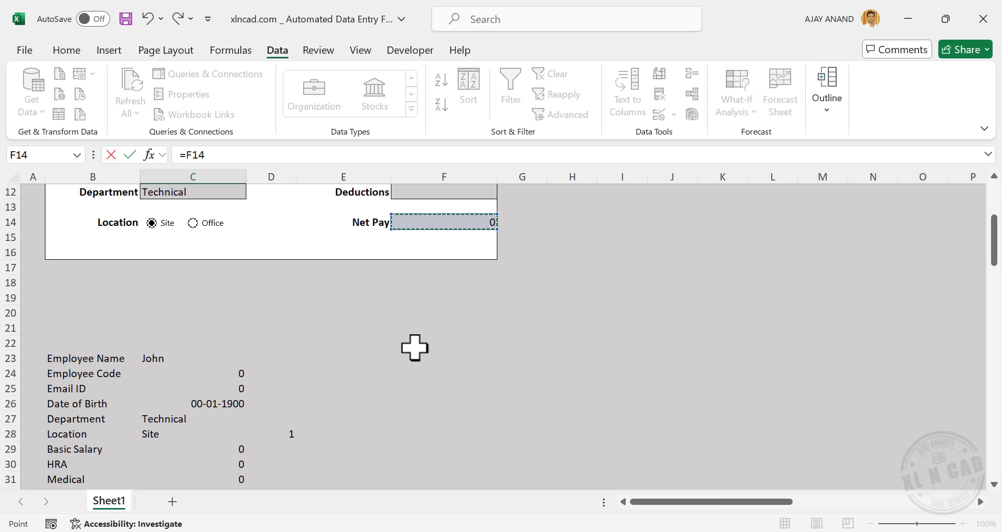
key(Return)
scroll(374, 391, up, 6)
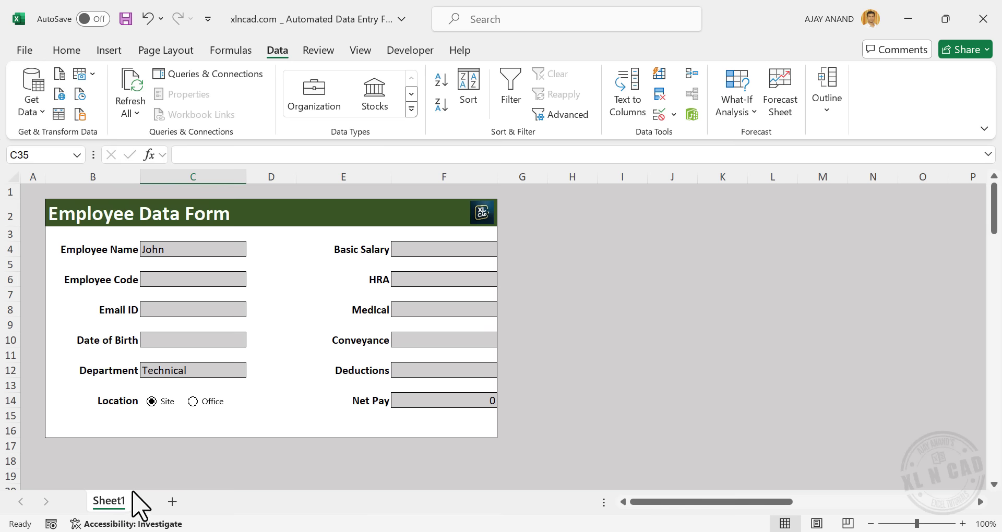
Rename Sheet1 to Form
right_click(113, 496)
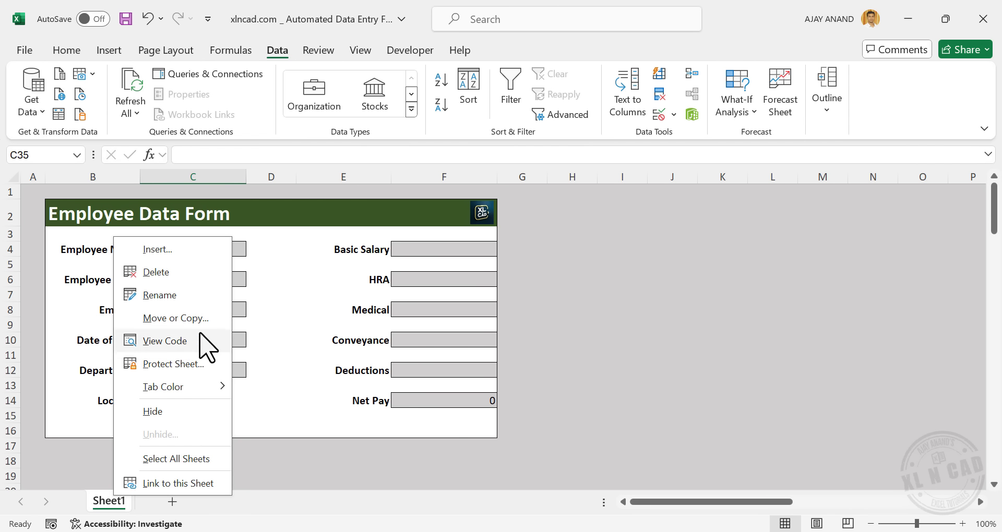
click(183, 295)
text(Form)
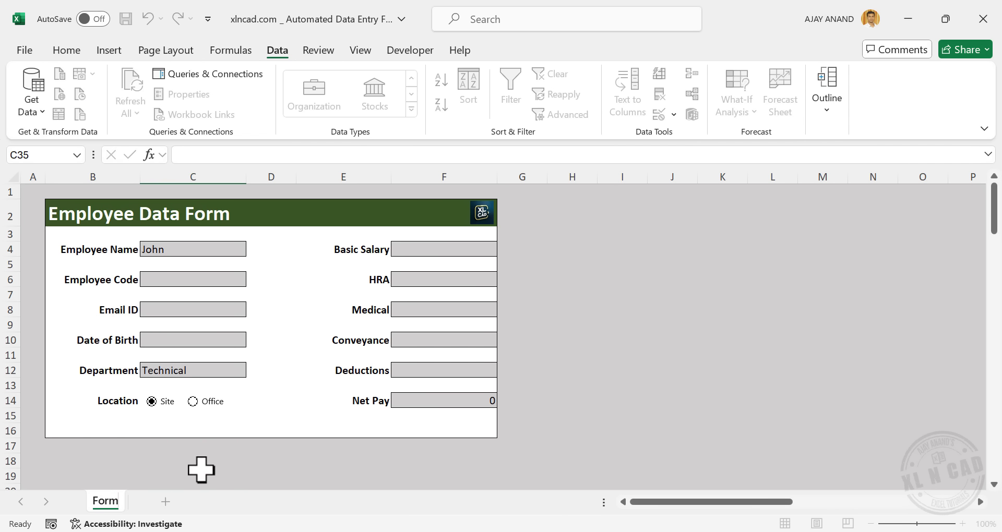
key(Return)
Add a new sheet named Database, then return to the Form sheet
click(166, 501)
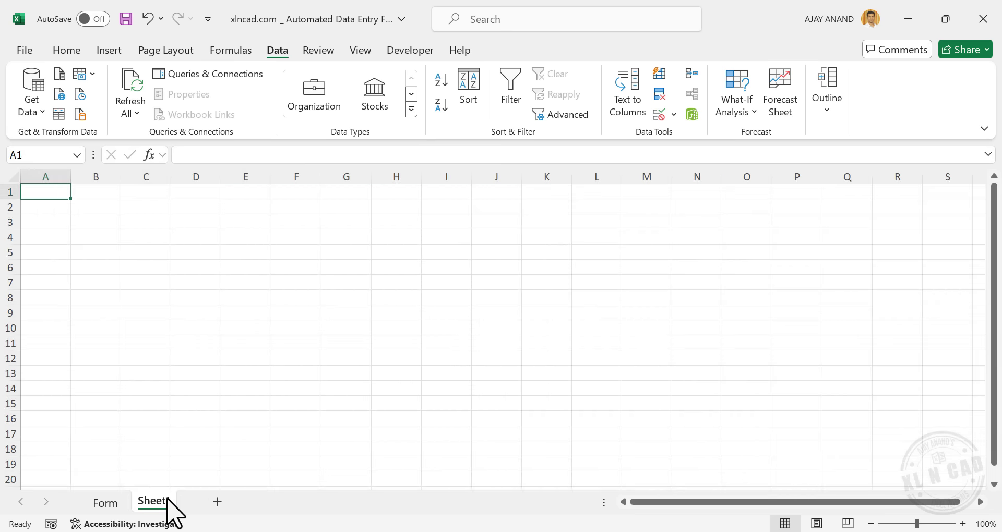
double_click(163, 500)
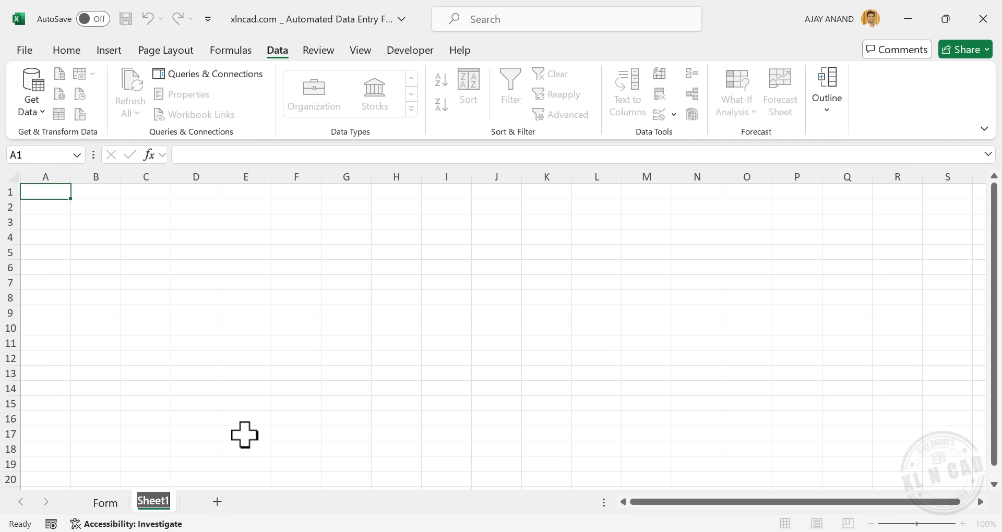
text(Database)
key(Return)
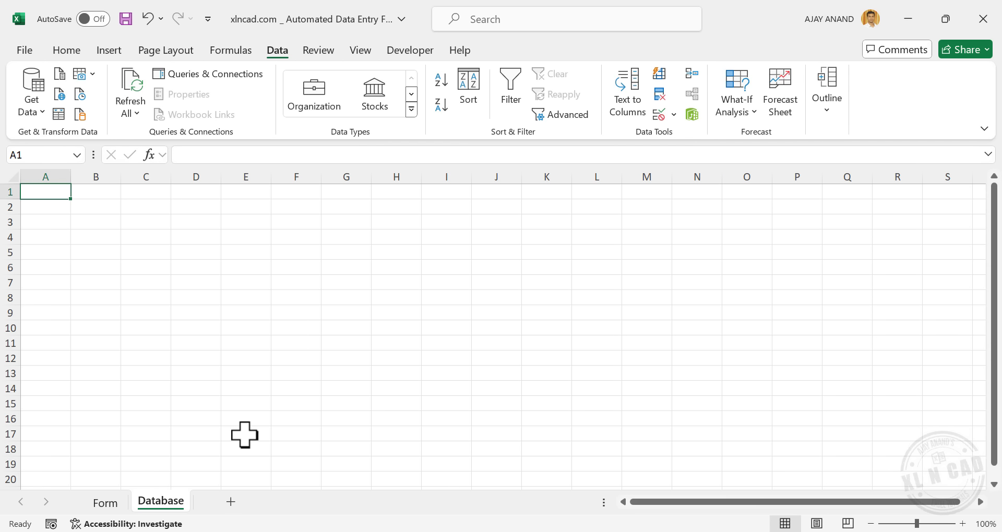
click(109, 504)
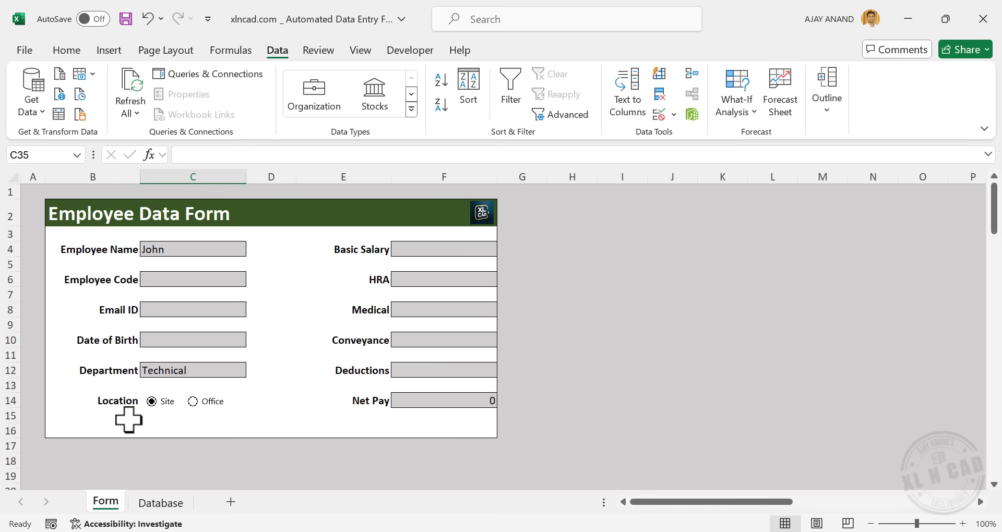
Copy labels B23:B34 and paste them transposed as values into Database row 2 from B2
scroll(203, 418, down, 6)
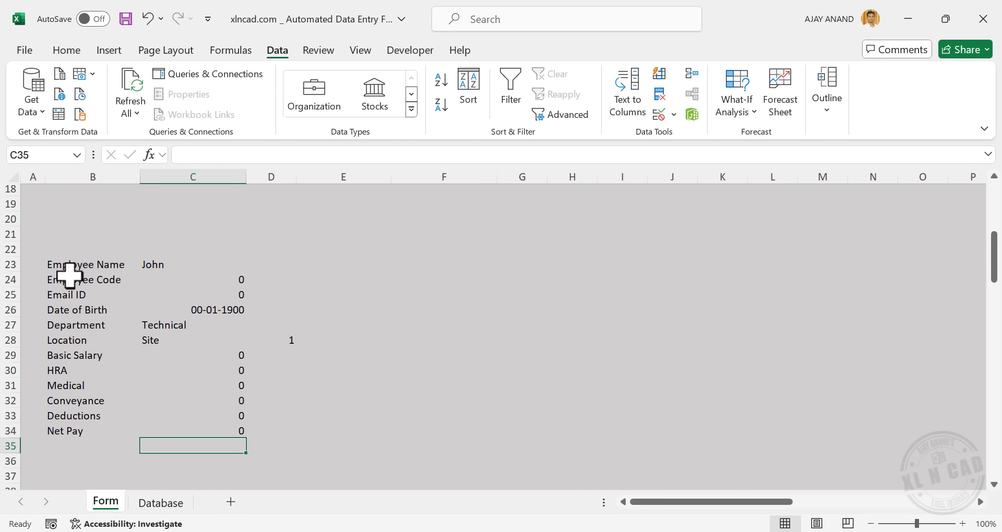
drag(89, 264, 92, 431)
right_click(109, 320)
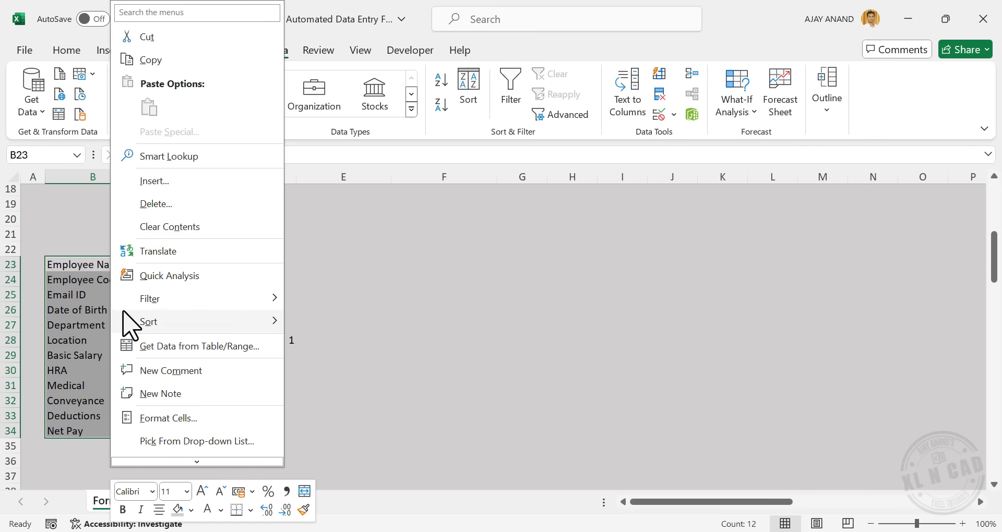
click(203, 60)
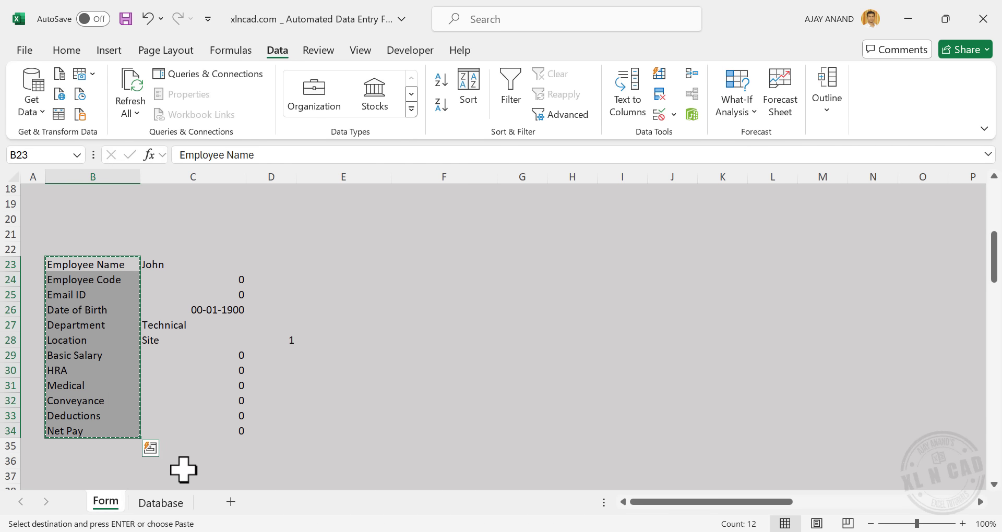
click(162, 504)
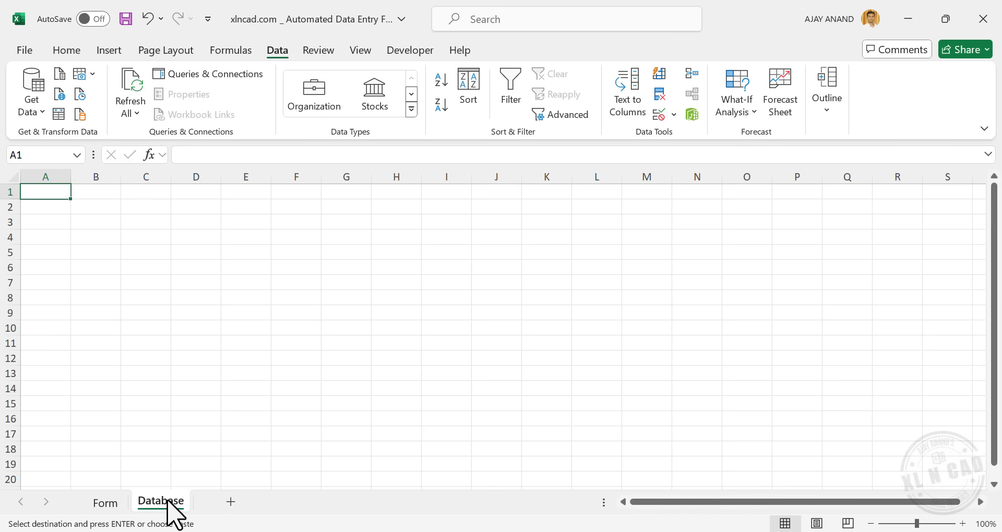
right_click(102, 206)
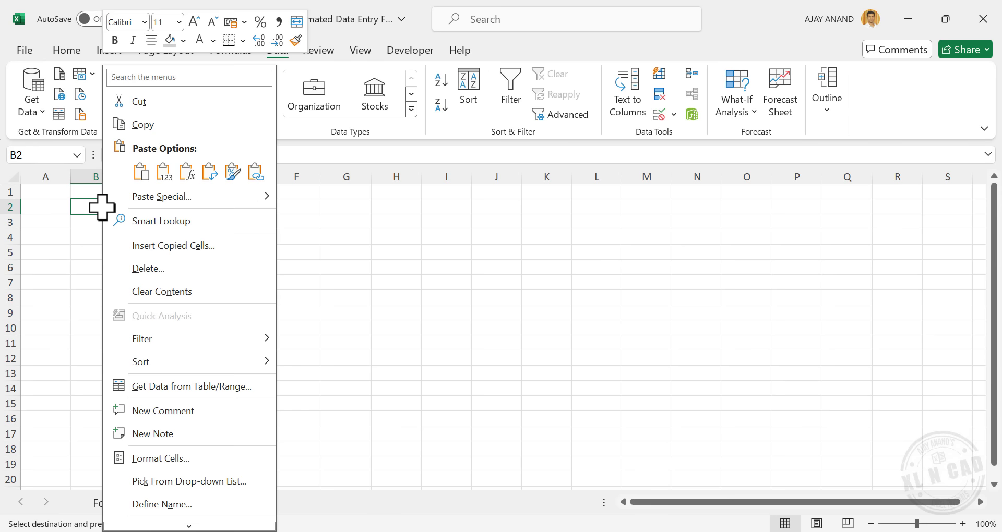
click(211, 209)
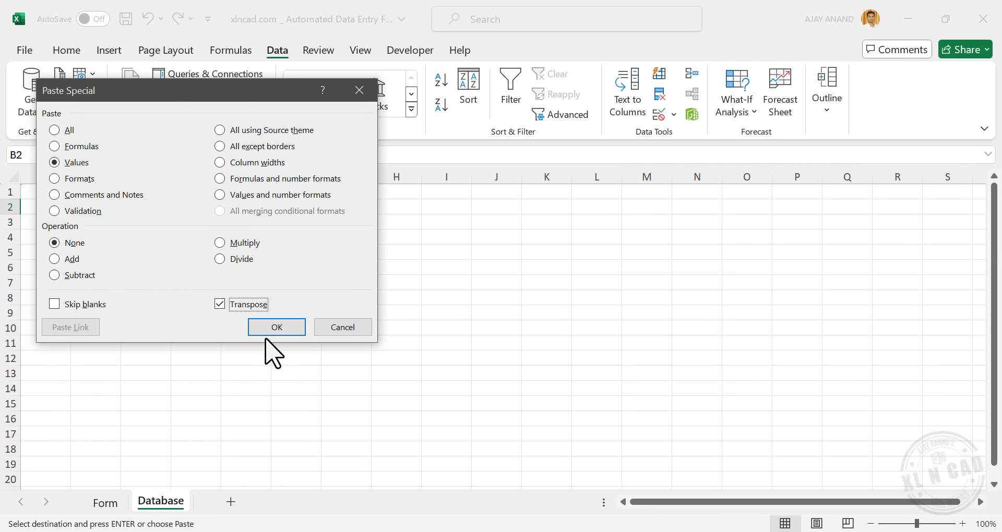
click(285, 331)
click(218, 320)
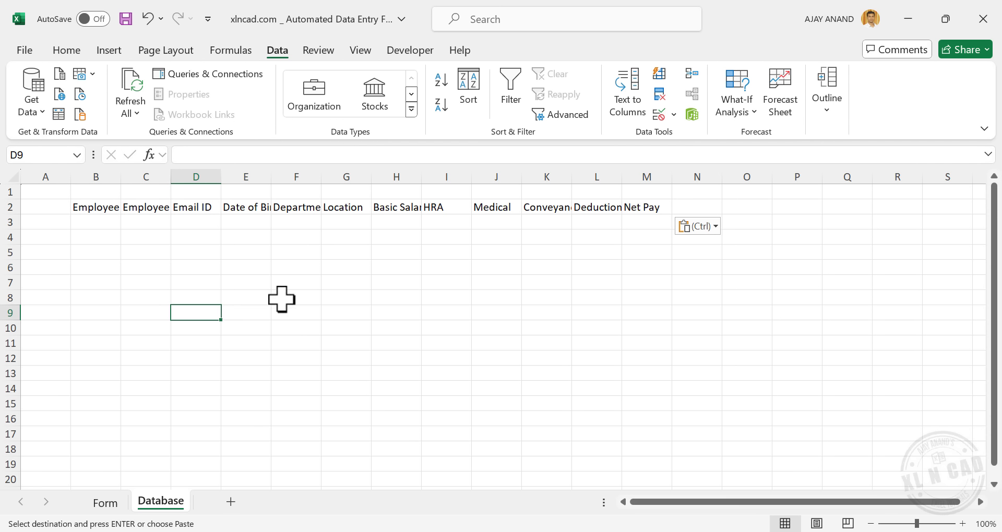
Autofit and widen columns B–M to fit the headers, and narrow column A
drag(107, 175, 635, 175)
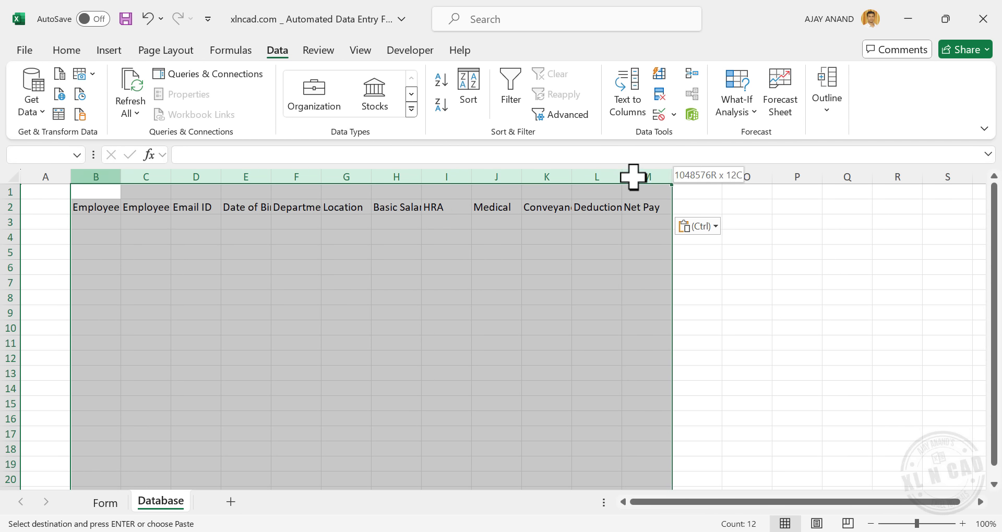
double_click(123, 177)
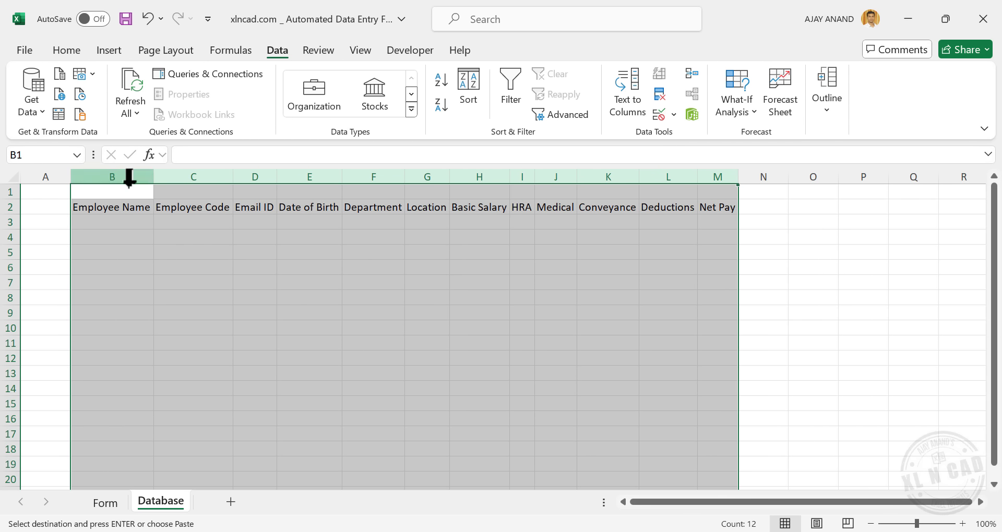
click(163, 282)
drag(154, 176, 169, 176)
drag(249, 177, 349, 177)
drag(415, 176, 832, 176)
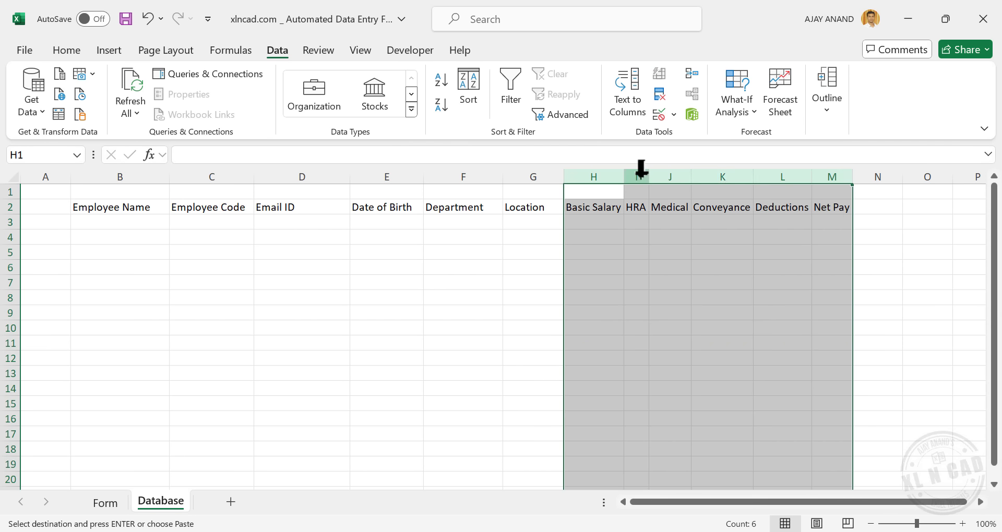
drag(623, 176, 635, 176)
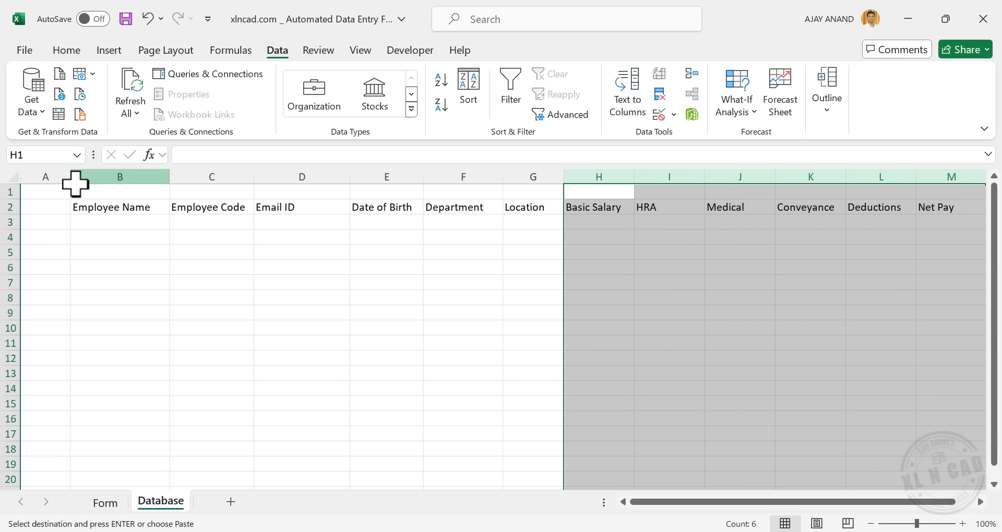
drag(72, 177, 41, 182)
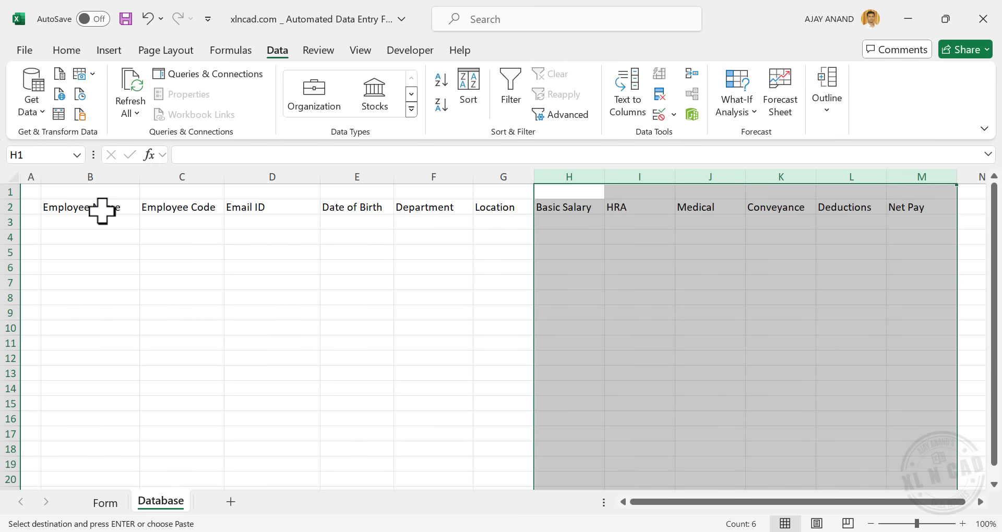
drag(80, 207, 897, 205)
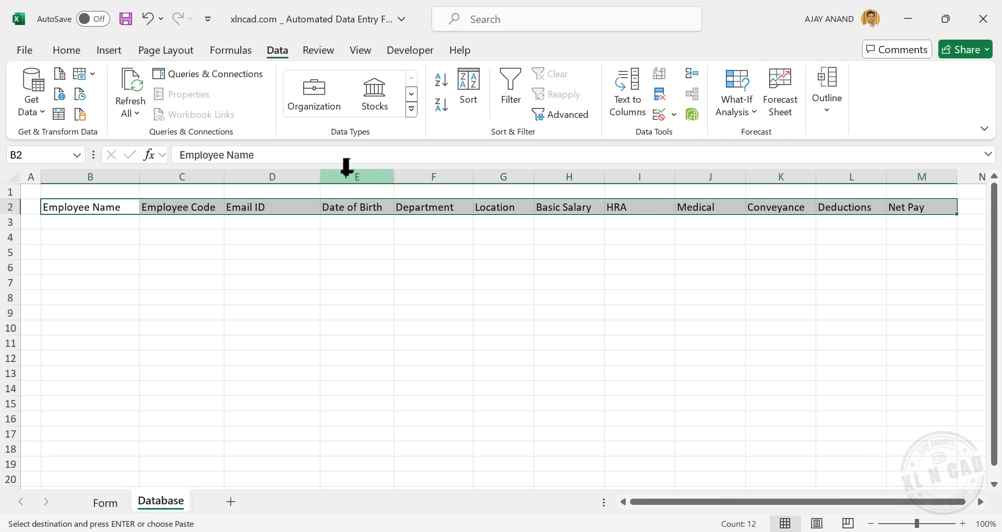
Format headers B2:M2 with dark blue fill and bold, centered, white, size 12 text
click(66, 50)
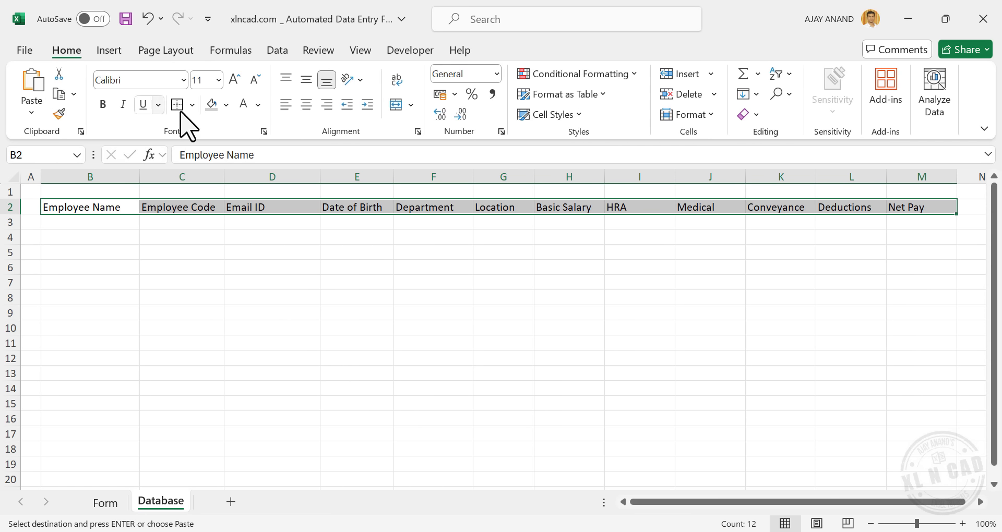
click(226, 105)
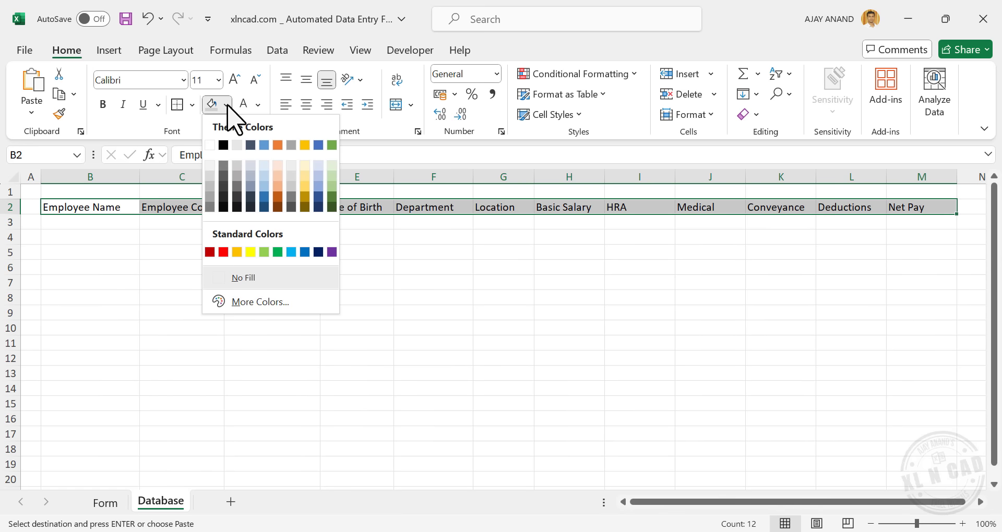
click(318, 207)
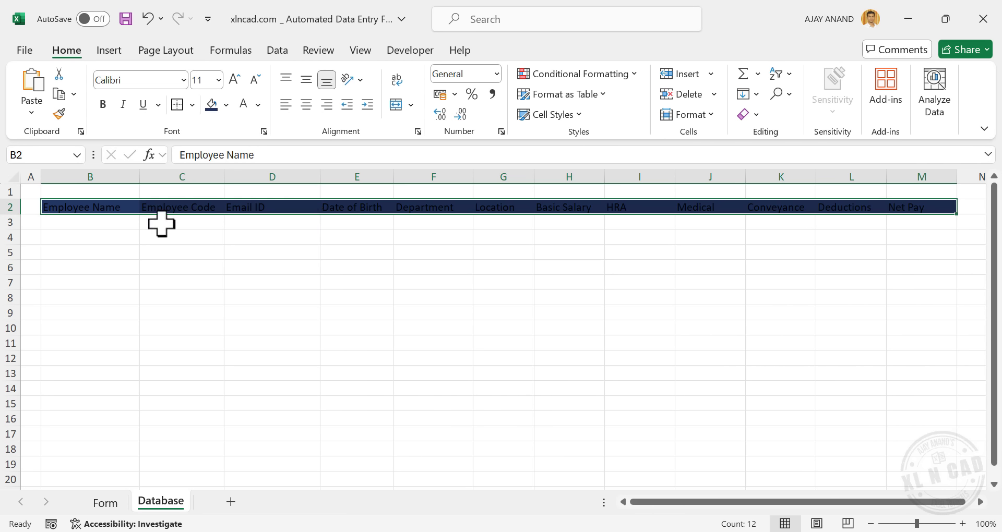
click(258, 105)
click(251, 167)
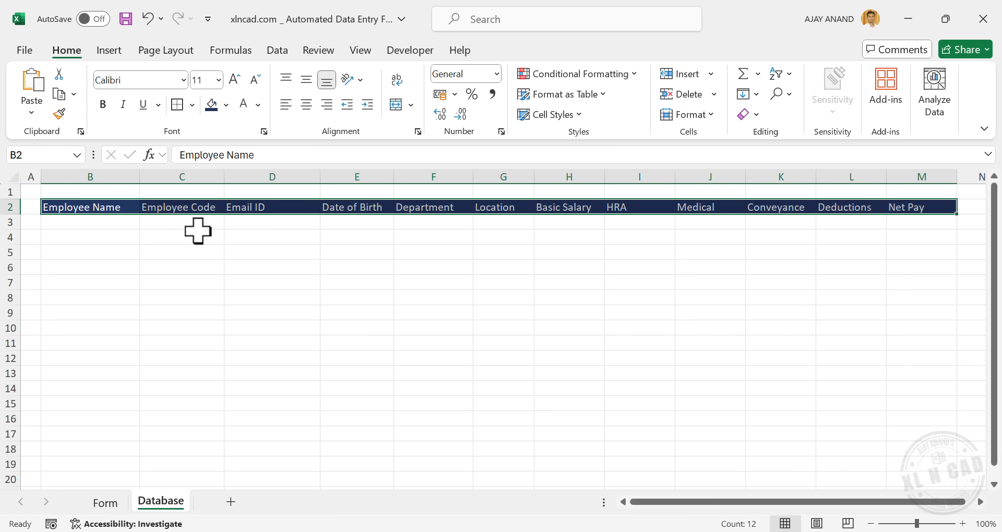
click(234, 80)
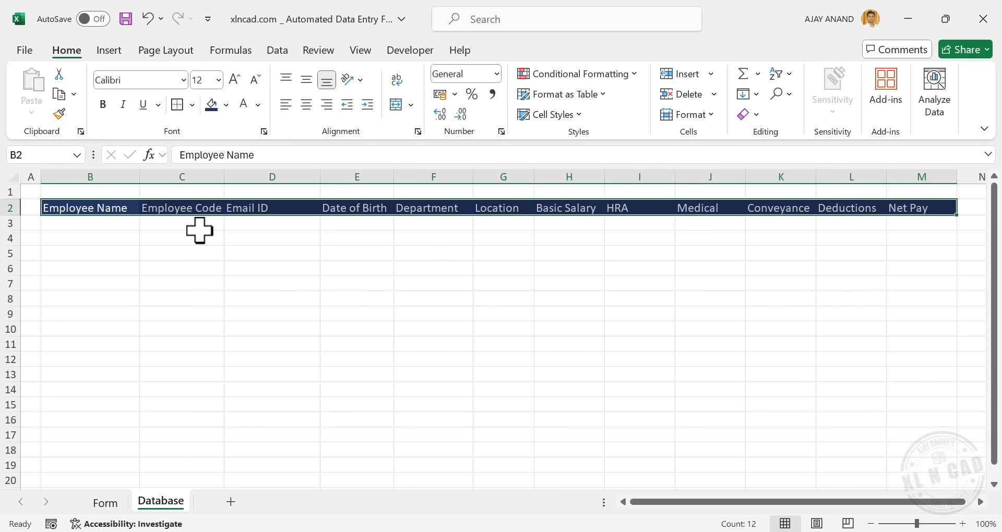
click(104, 104)
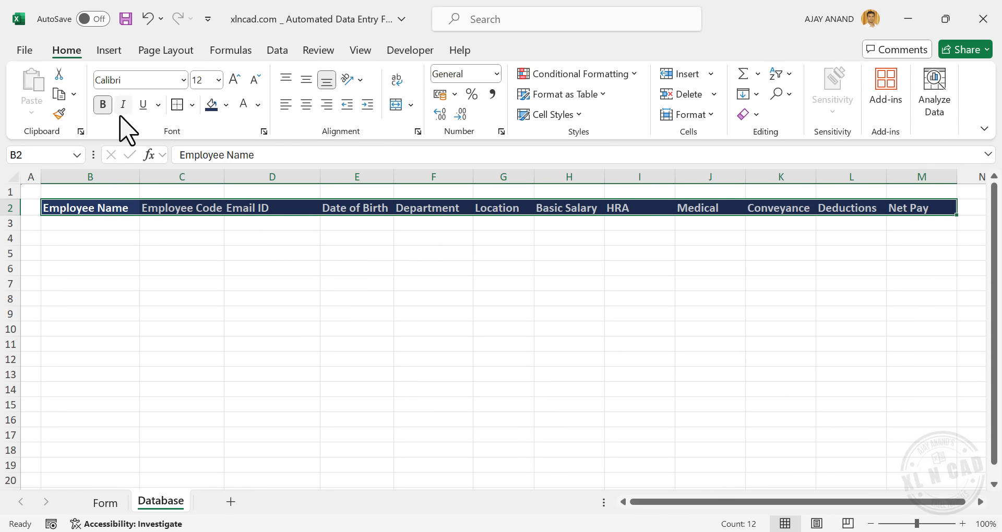
click(307, 106)
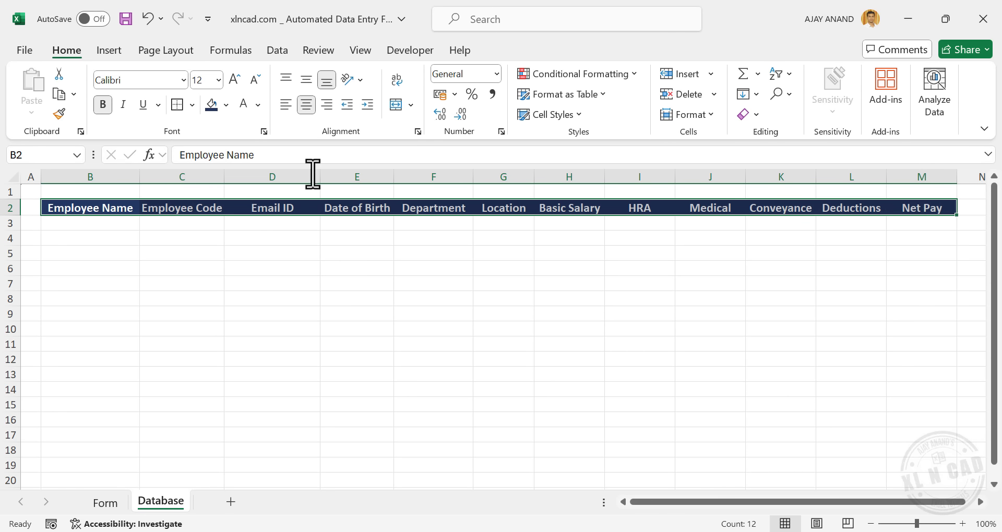
Widen columns C and E so Employee Code and Date of Birth fit
click(250, 262)
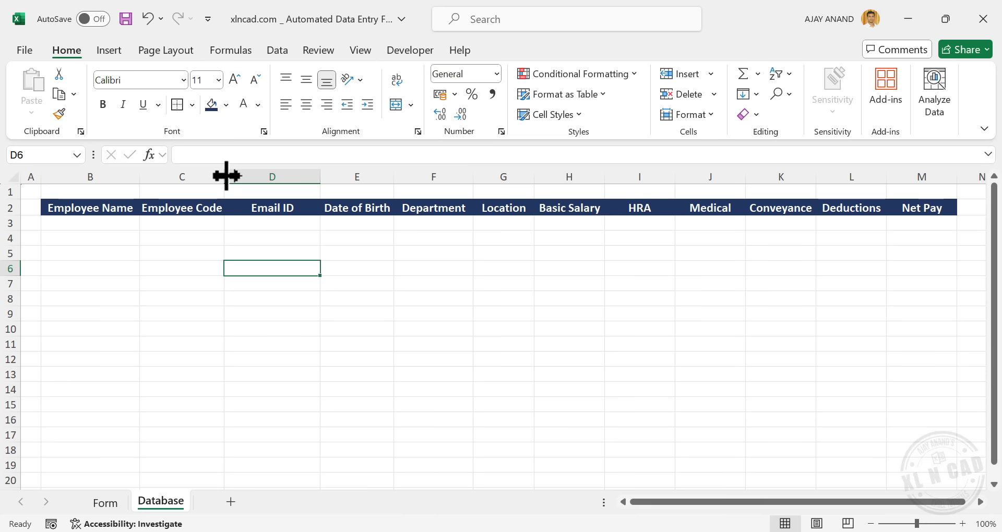
drag(224, 175, 230, 179)
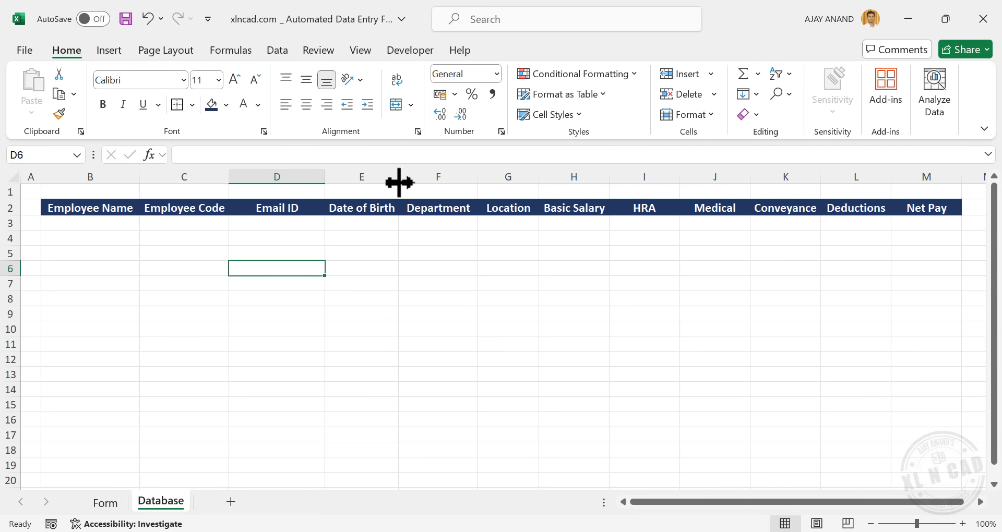
drag(399, 179, 404, 180)
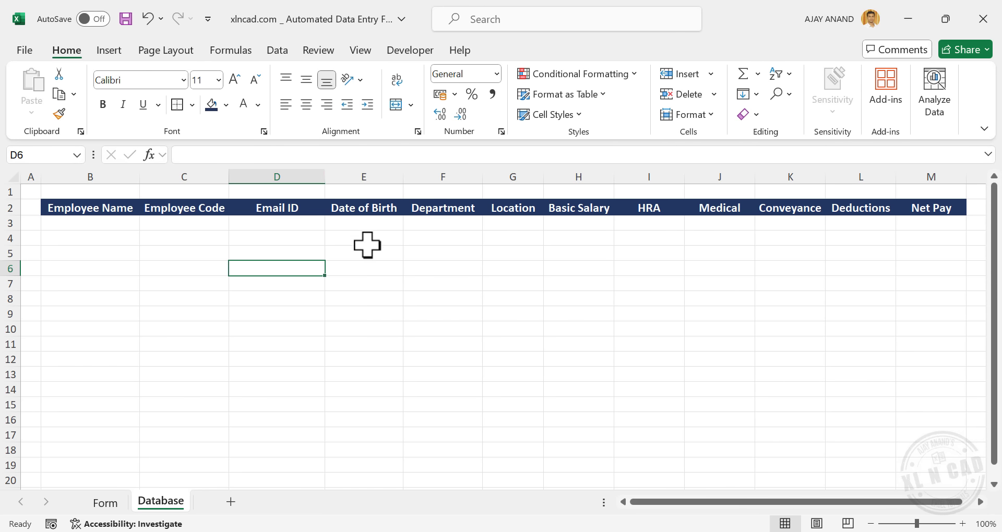
Apply a Date format to column E (Date of Birth)
right_click(383, 172)
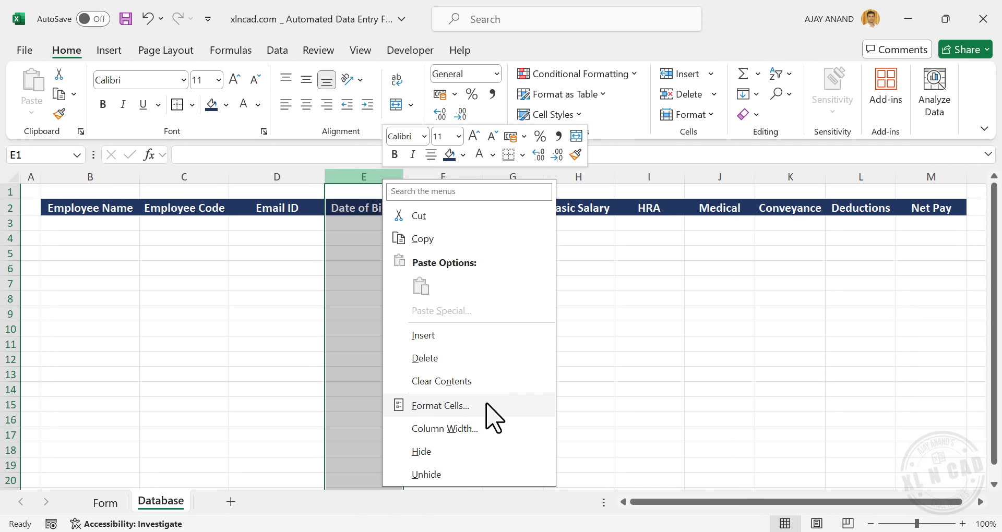
click(466, 405)
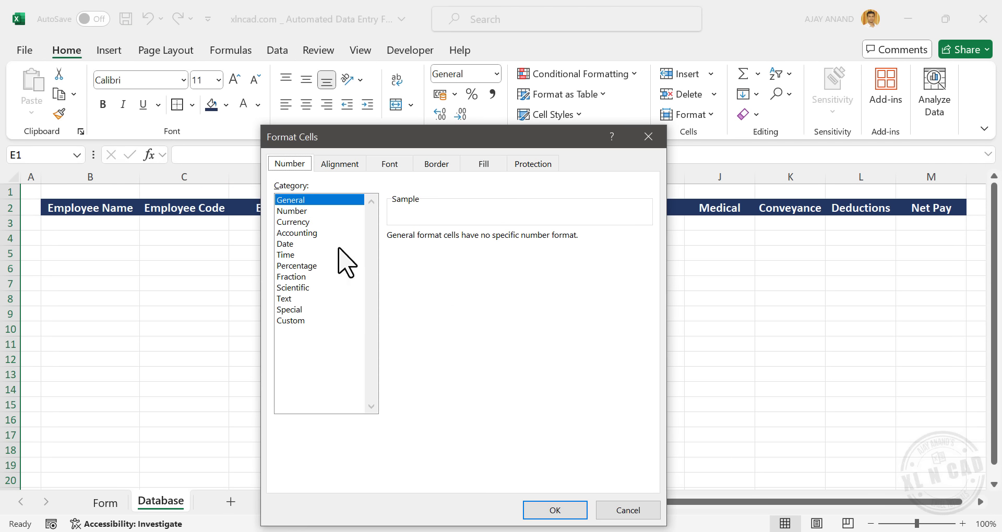
click(295, 244)
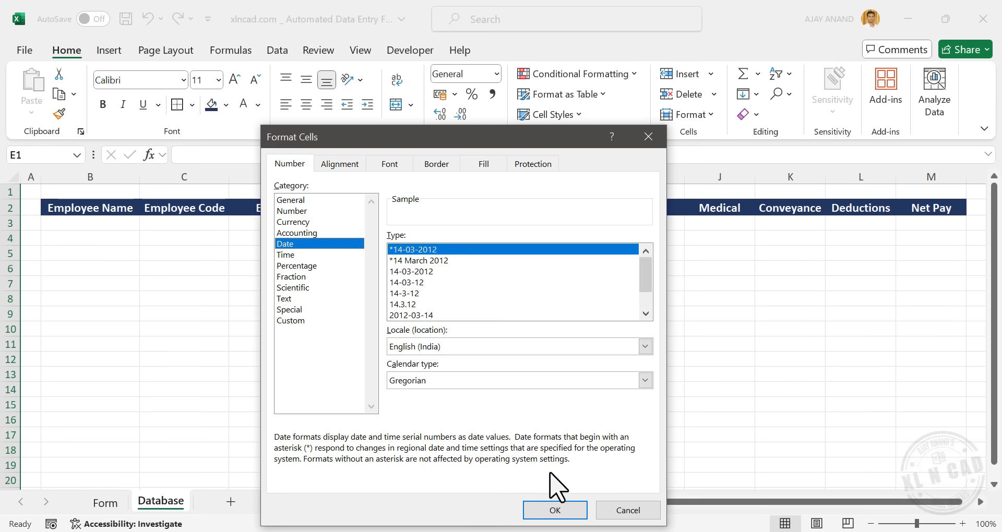
click(555, 510)
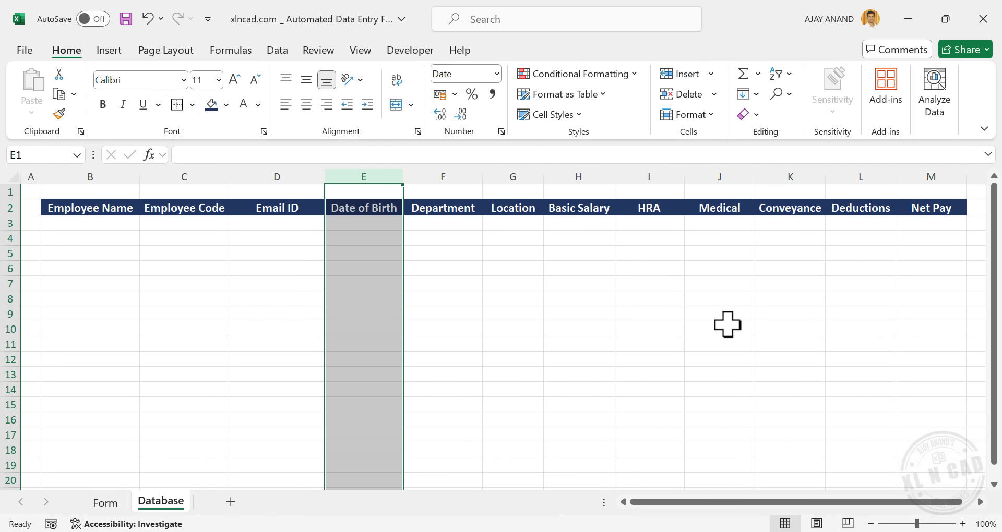
Format columns H–M as Number with a 1000 separator
drag(594, 170, 919, 175)
right_click(581, 252)
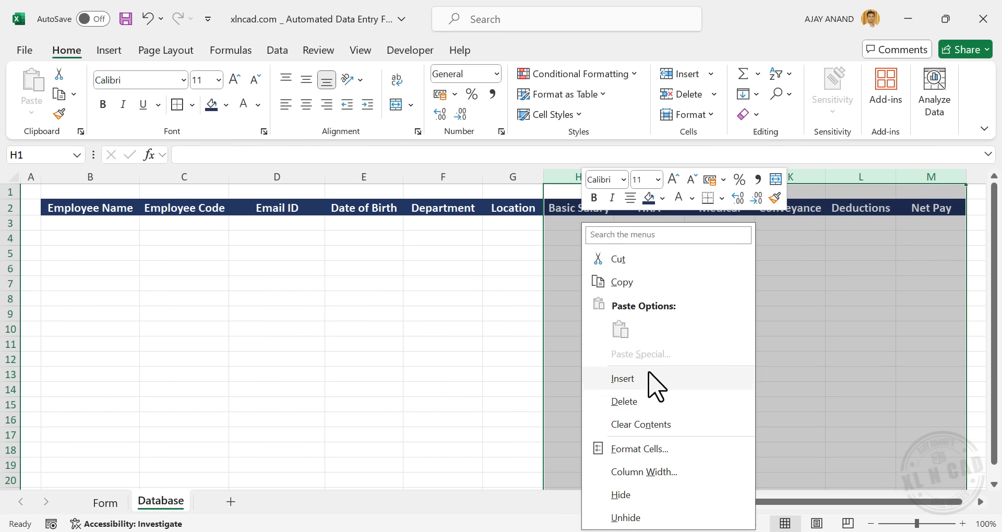
click(658, 449)
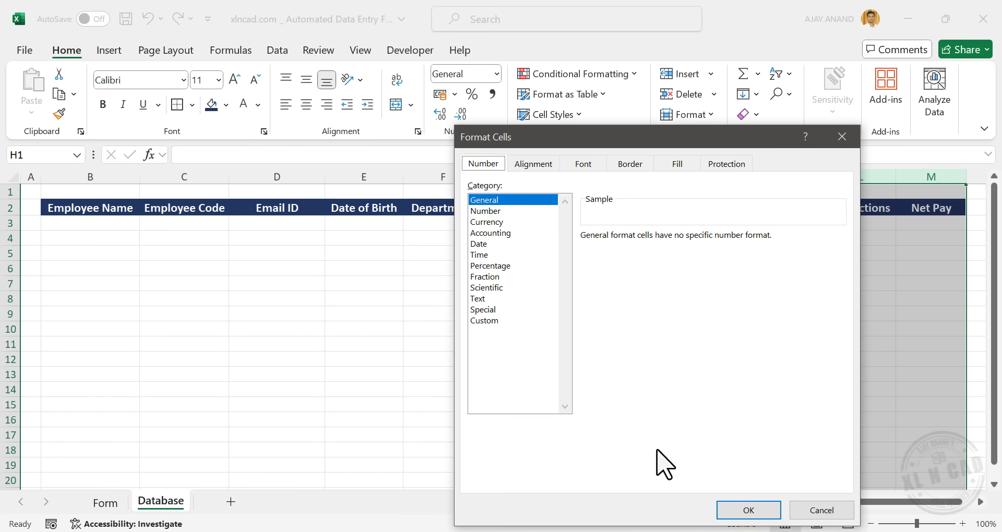
click(528, 212)
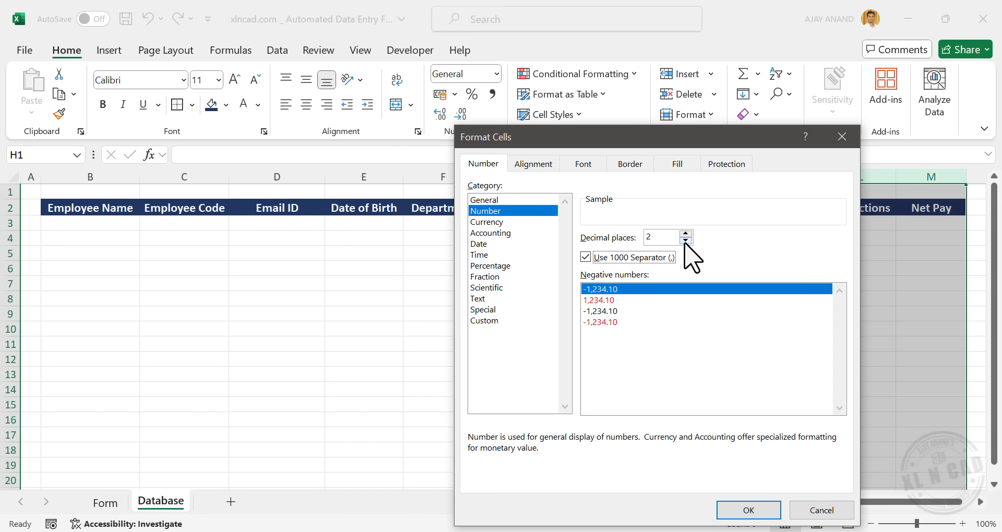
click(746, 510)
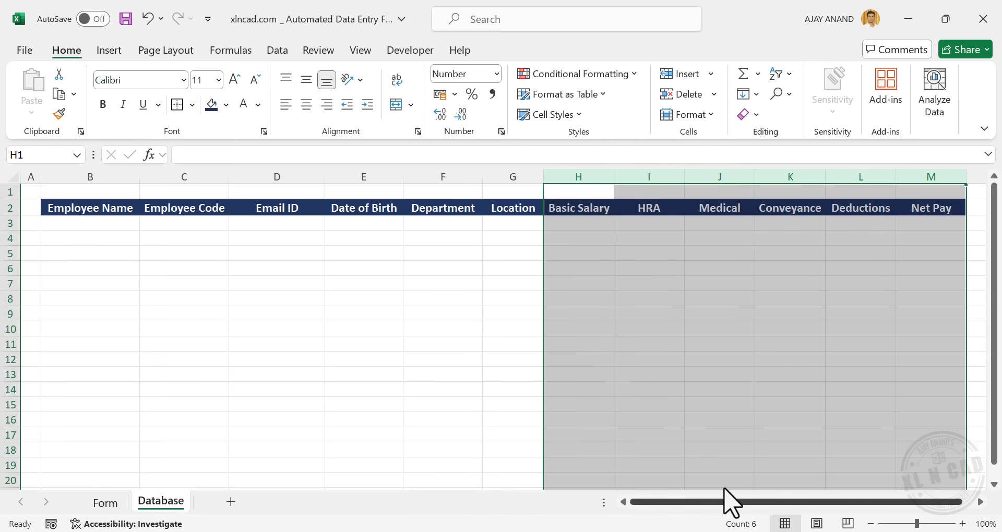
click(608, 361)
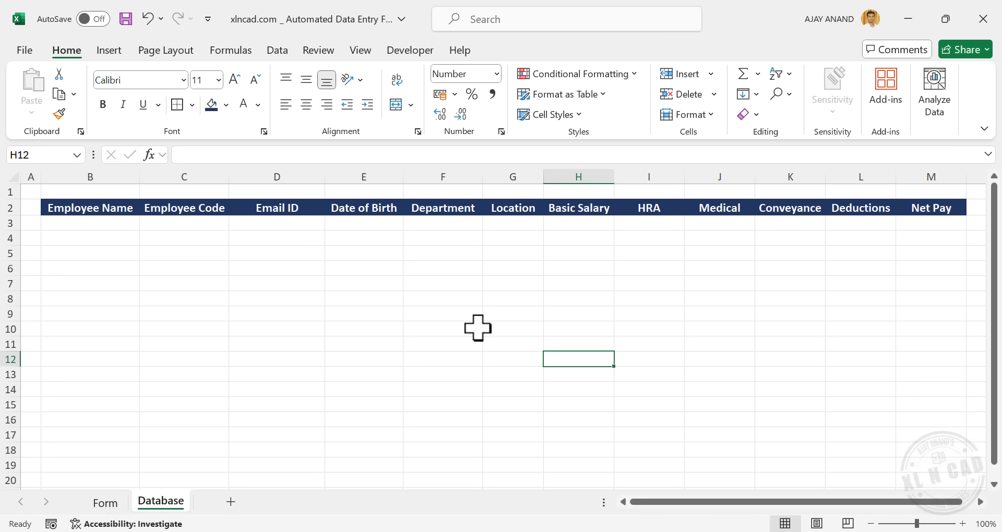
click(109, 504)
scroll(235, 365, up, 4)
scroll(237, 366, up, 2)
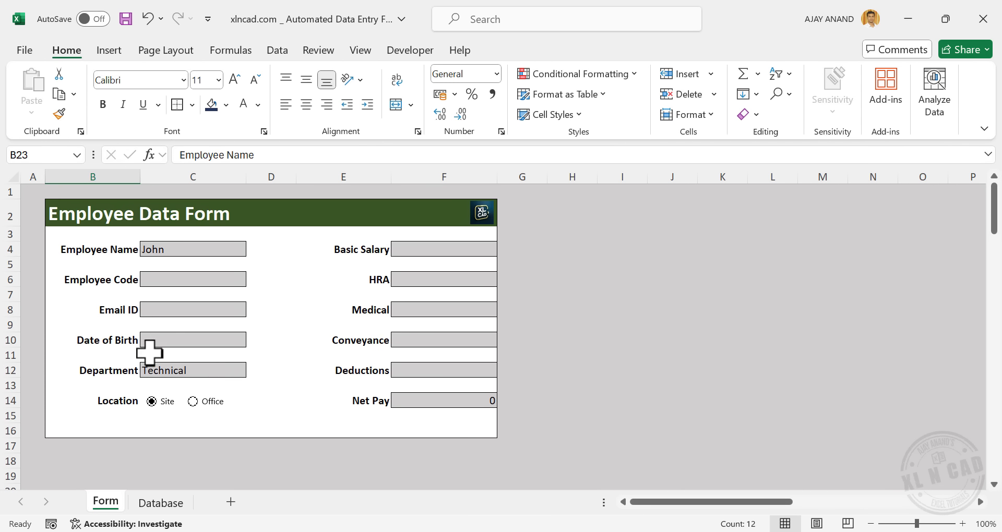
click(175, 285)
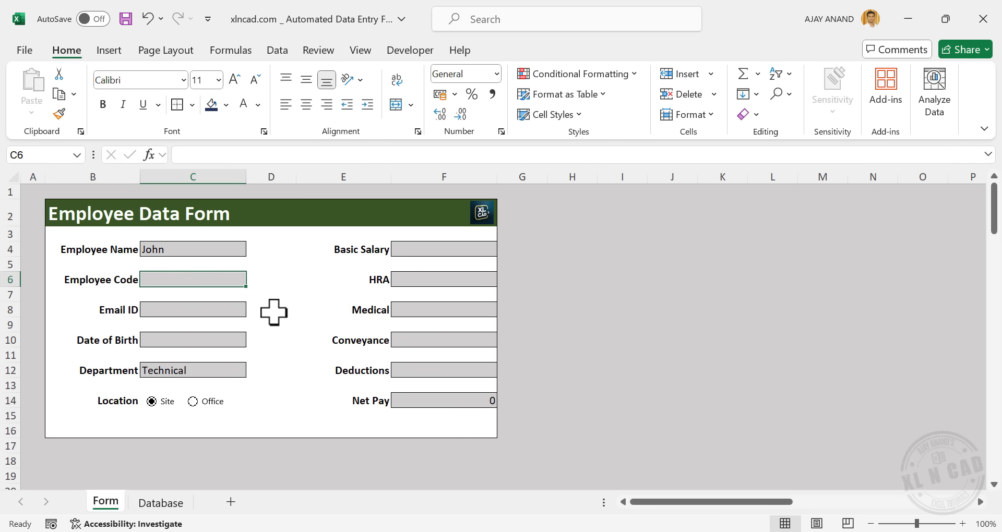
text(XNC100)
click(211, 316)
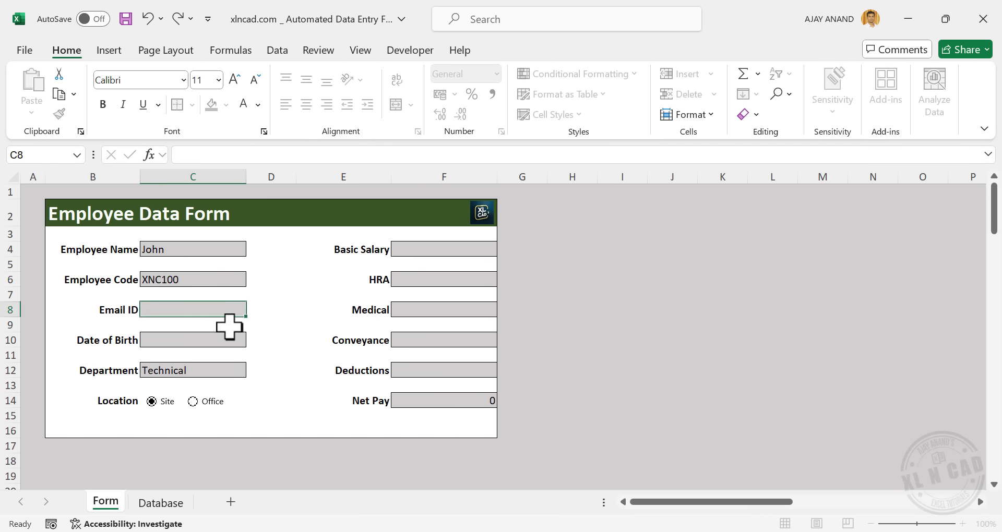
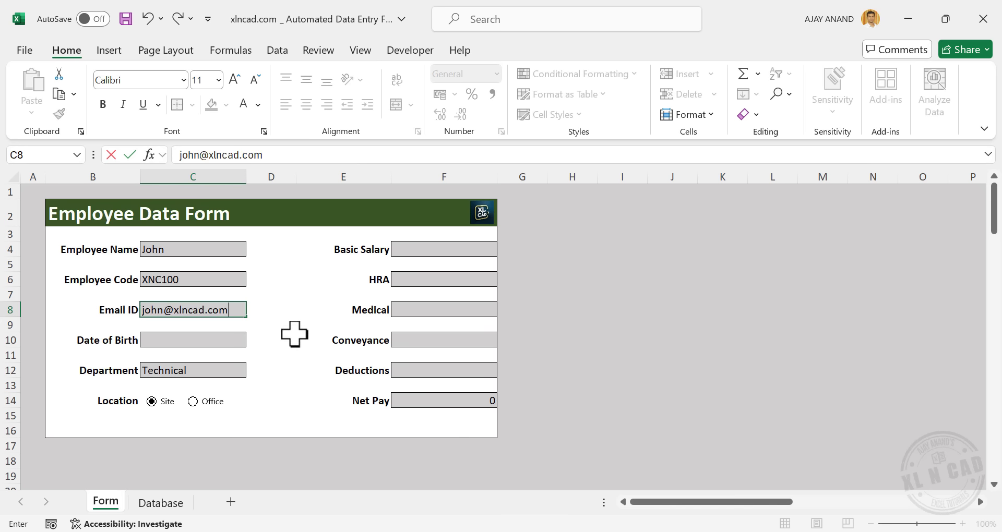
click(224, 339)
text(11/01/1976)
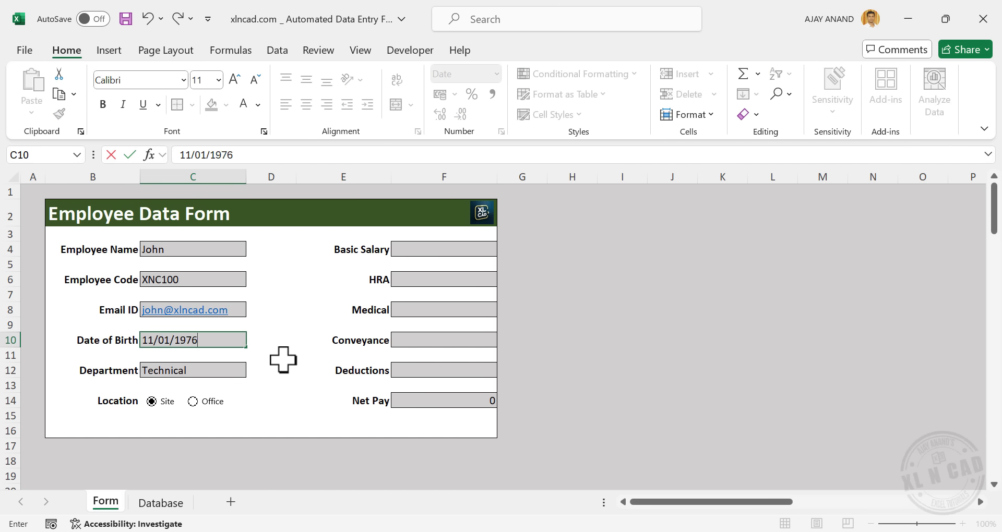
key(Return)
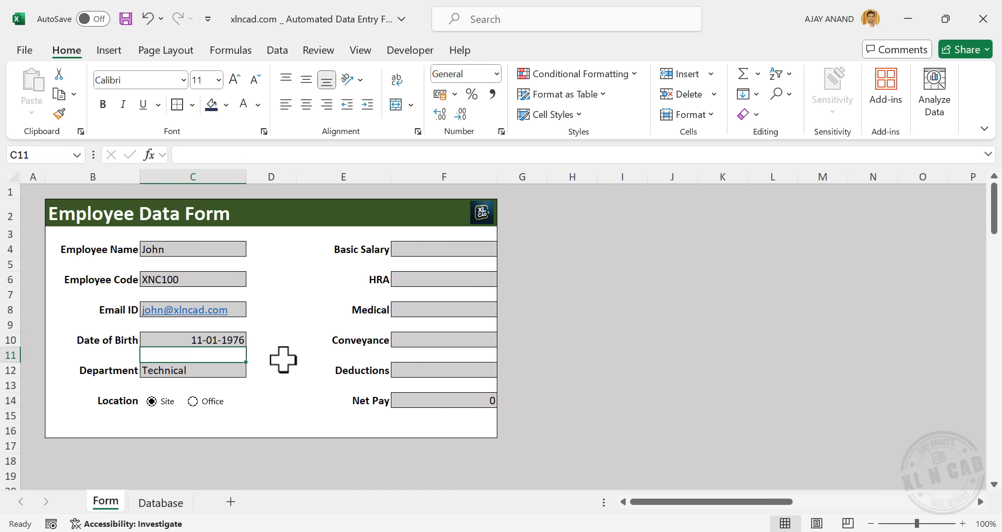
click(233, 369)
click(251, 372)
click(206, 399)
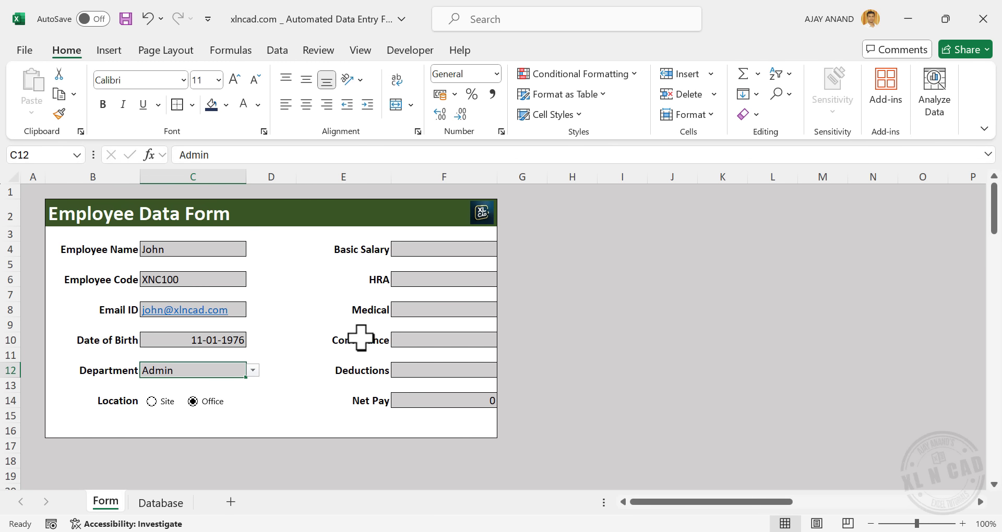
Enter basic salary 40,000, HRA, Medical 6,000, Conveyance and Deductions so Net Pay shows 67,300
click(448, 247)
text(40000)
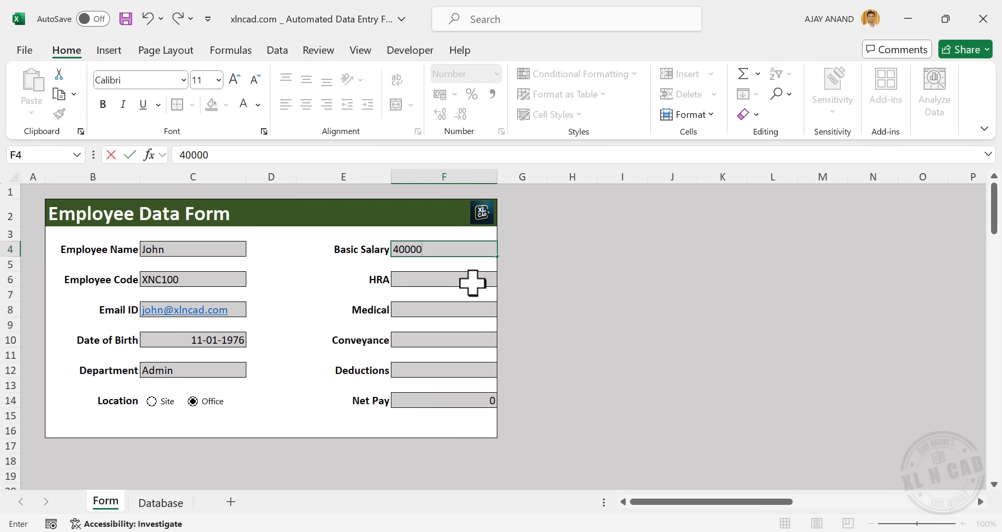
key(Return)
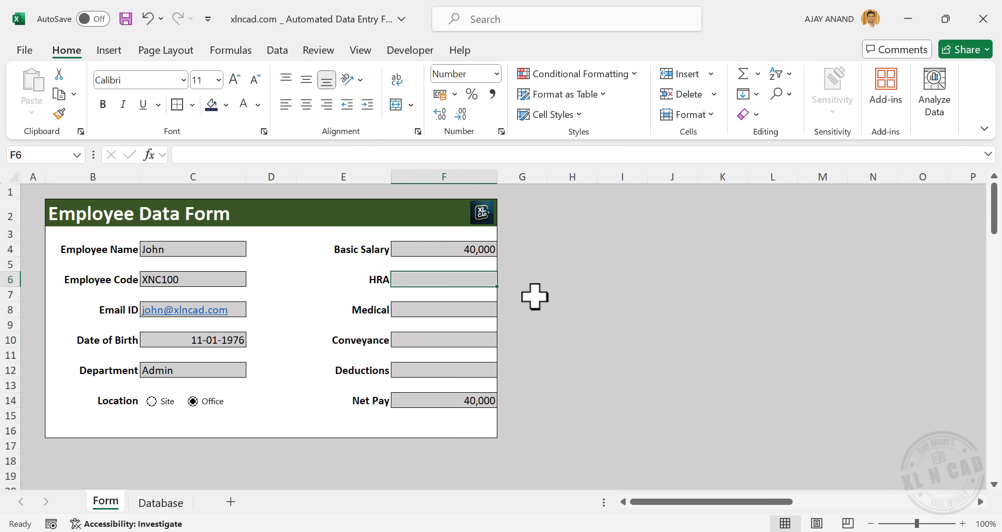
text(18000)
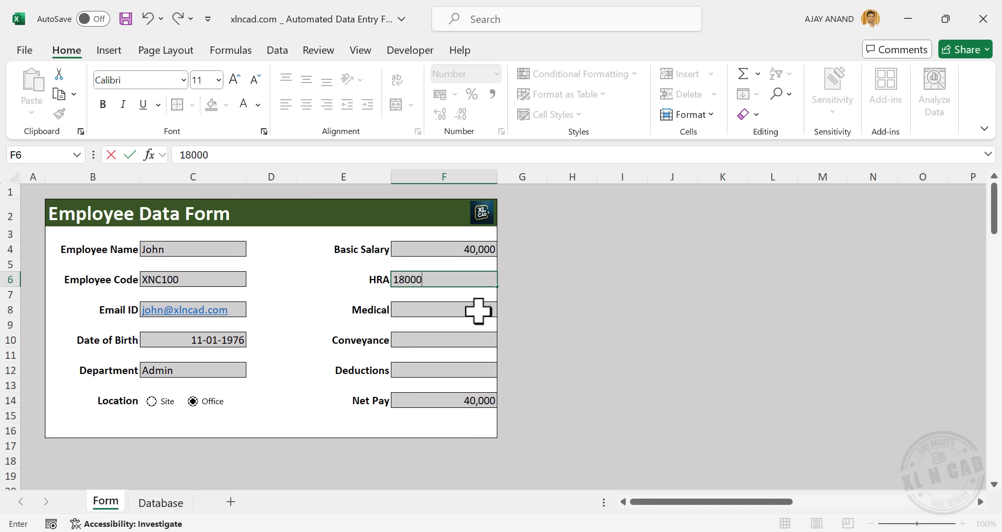
key(Return)
text(6,)
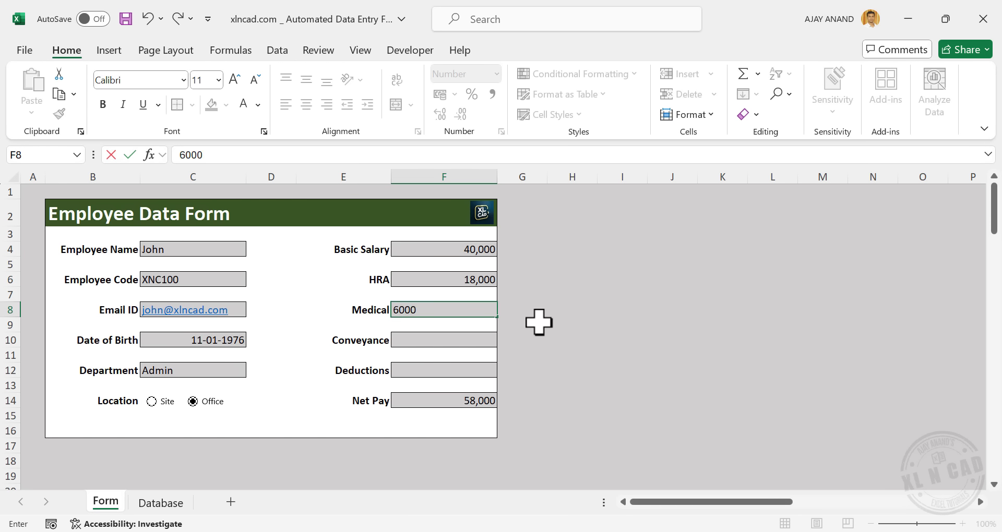
text(000)
key(Return)
text(5)
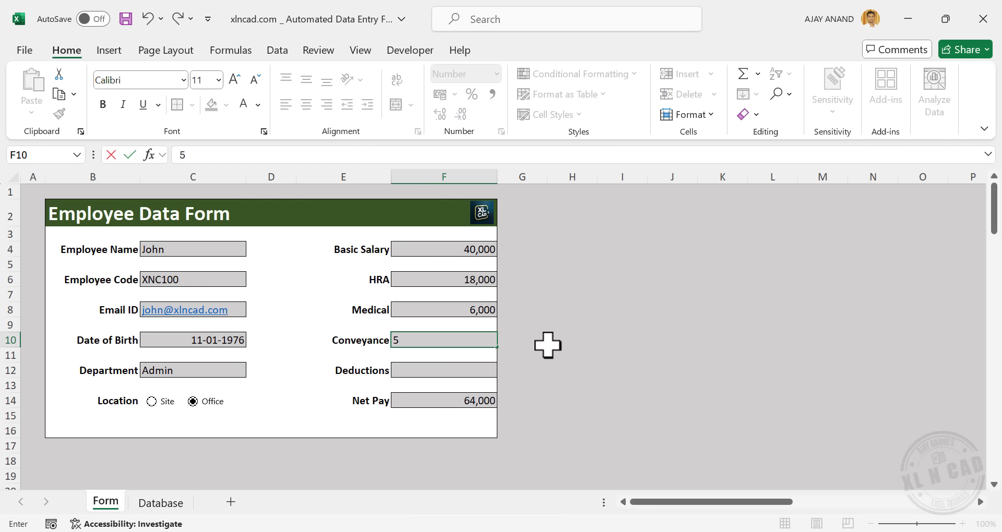
click(471, 369)
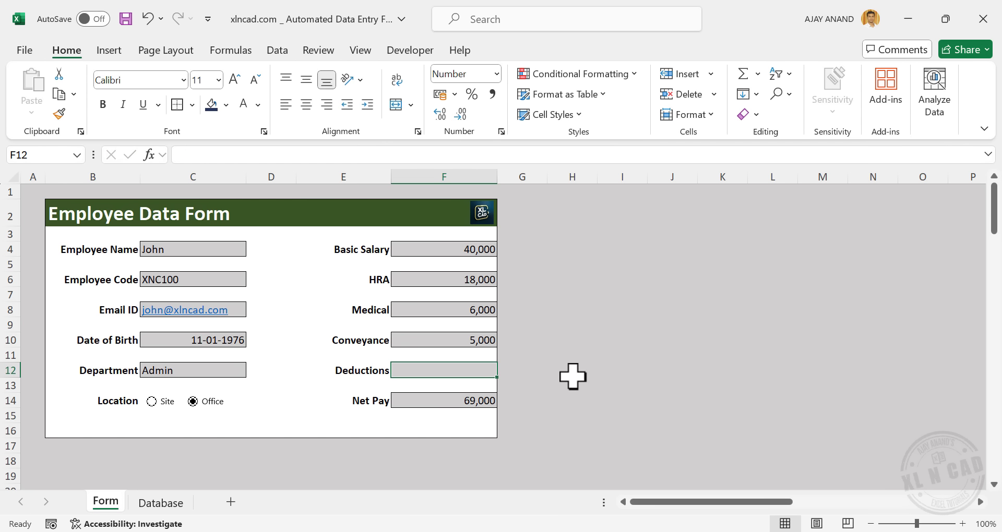
text(1700)
key(Return)
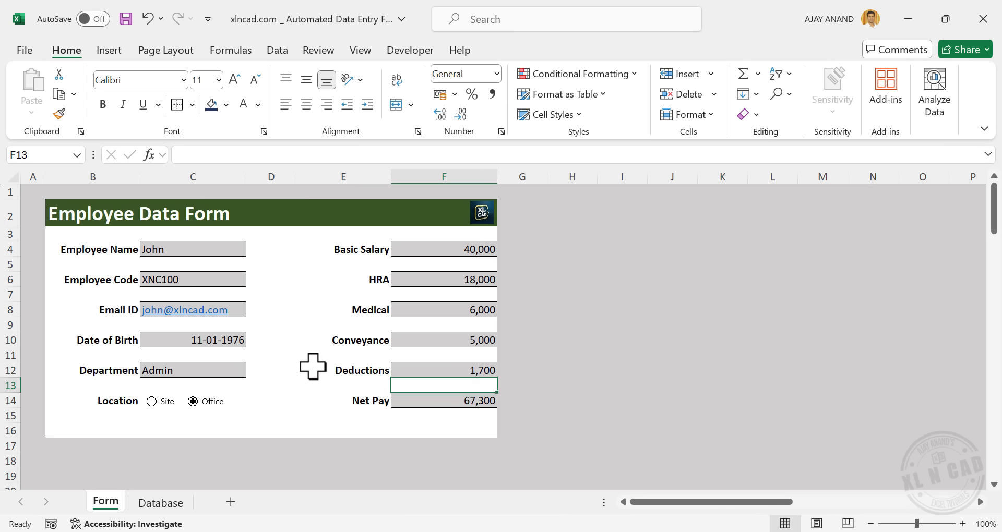
With the Form sheet showing, start recording macro CollectData stored in This Workbook
click(169, 504)
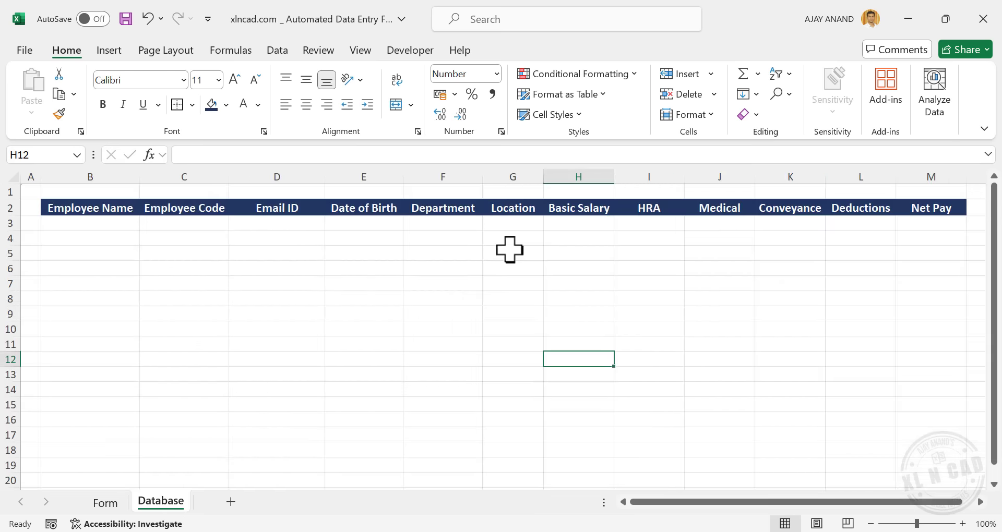
click(126, 502)
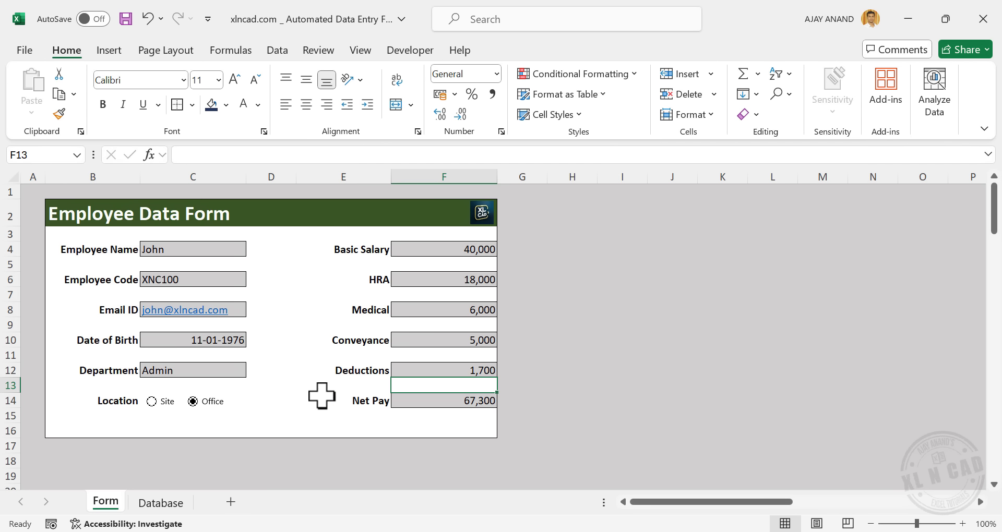
click(414, 50)
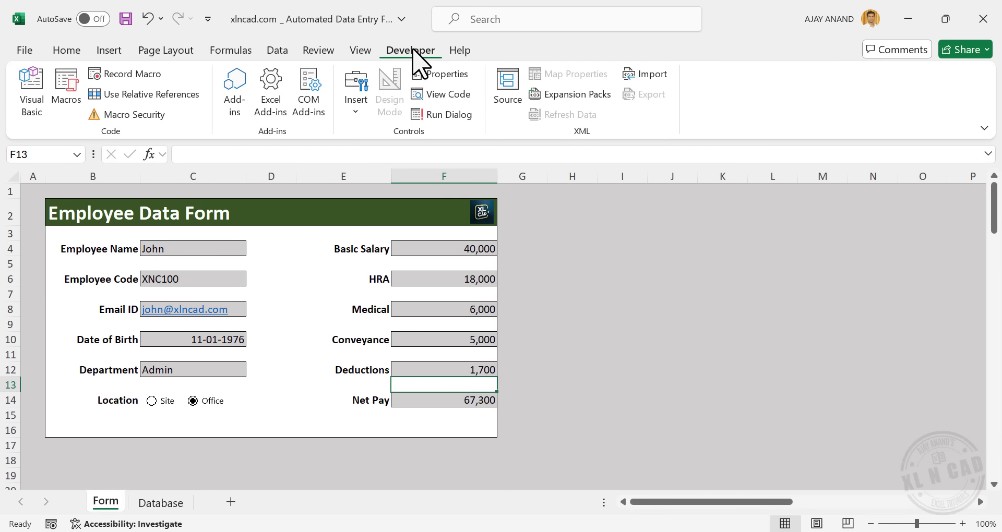
click(148, 79)
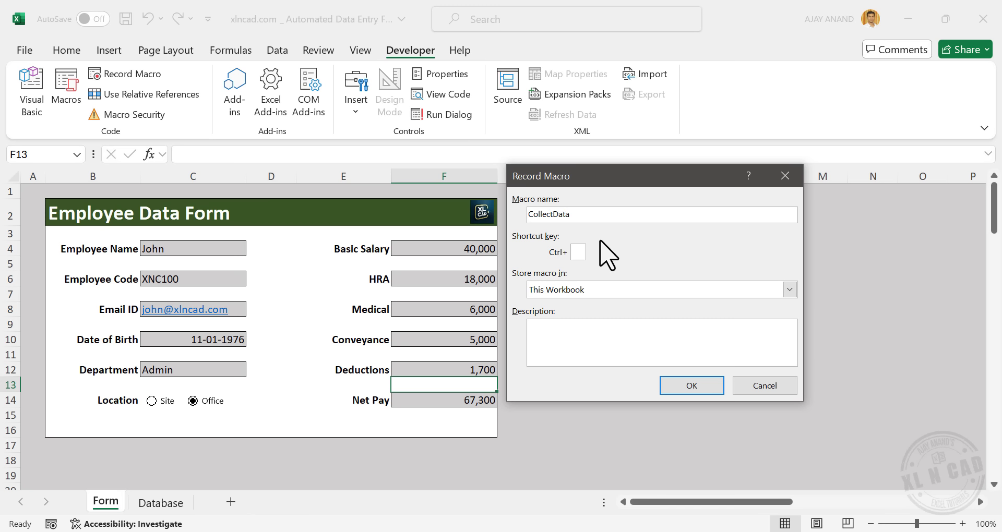
click(688, 387)
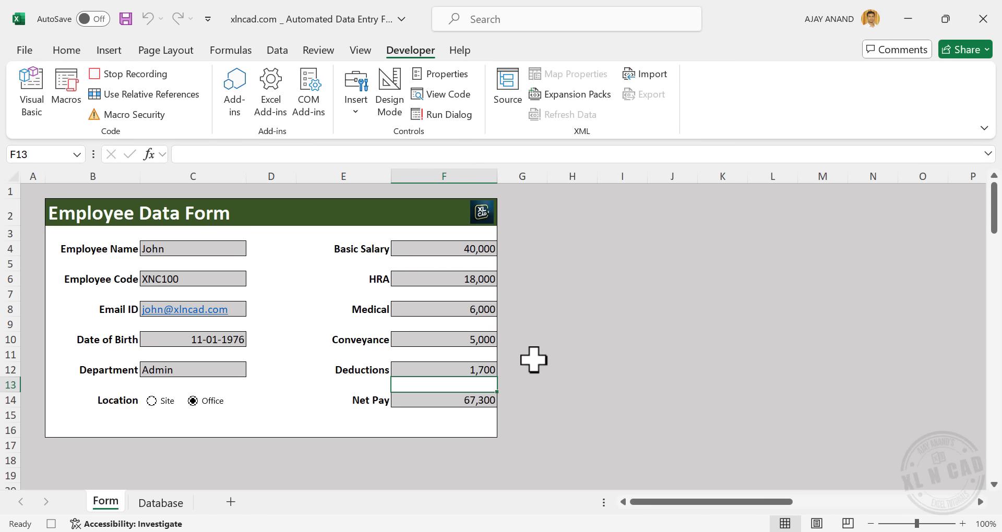
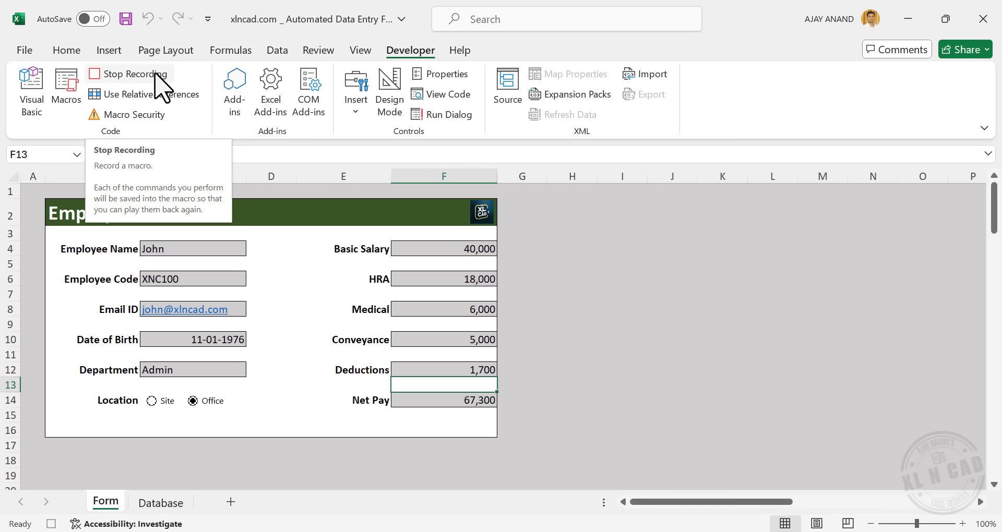
Insert a new row 3 on the Database sheet, formatted the same as the row below, then return to Form
click(165, 503)
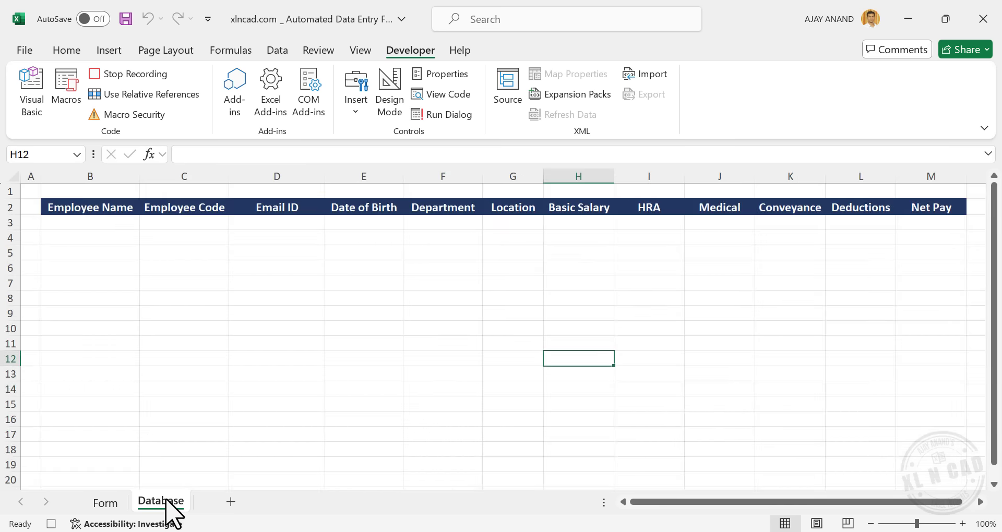
click(96, 224)
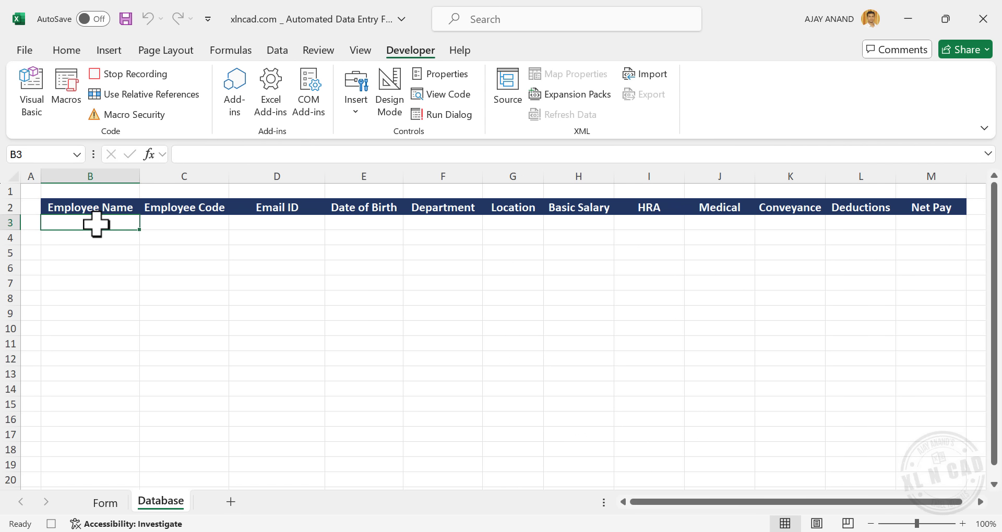
click(75, 50)
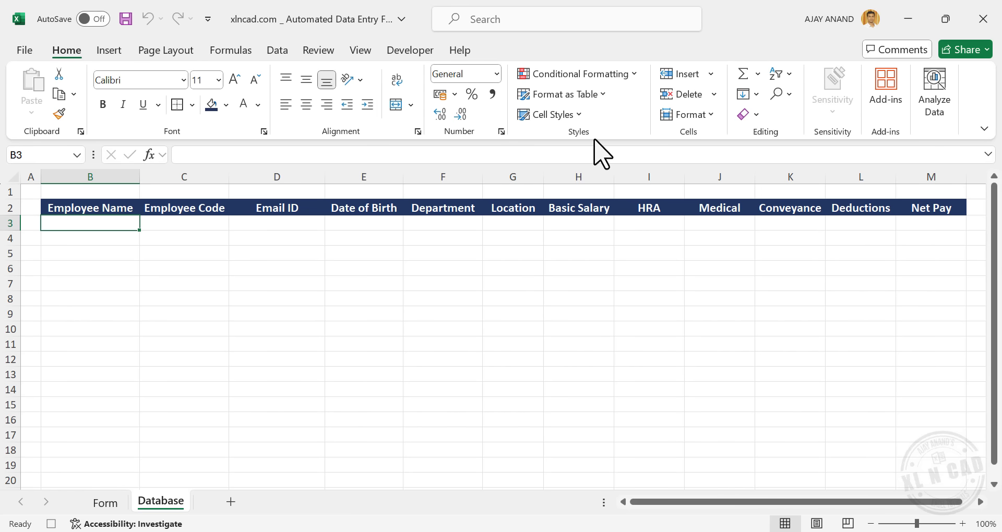
click(710, 75)
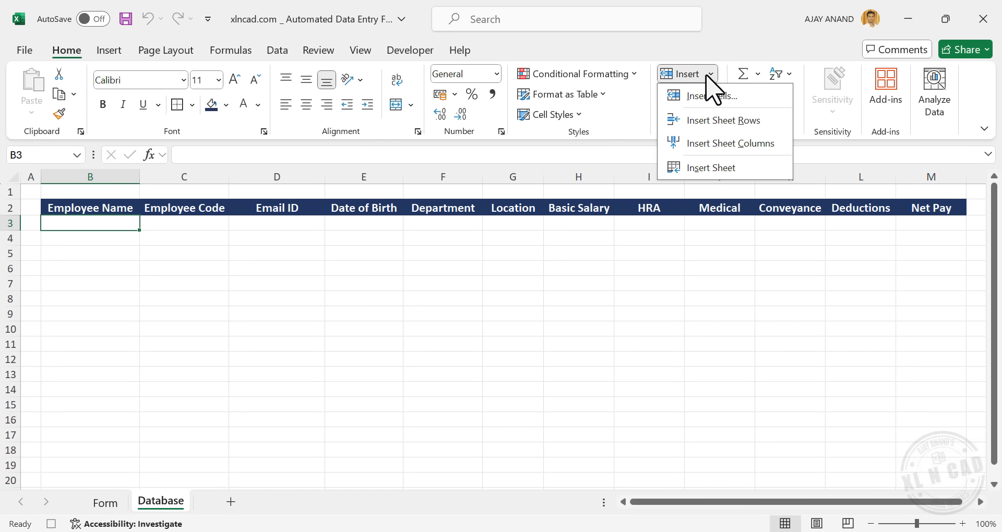
click(768, 124)
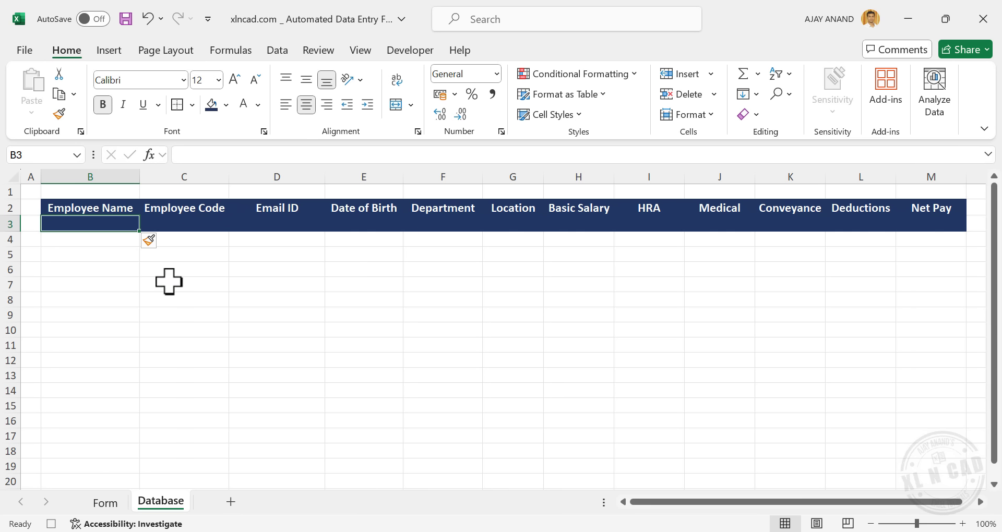
click(154, 246)
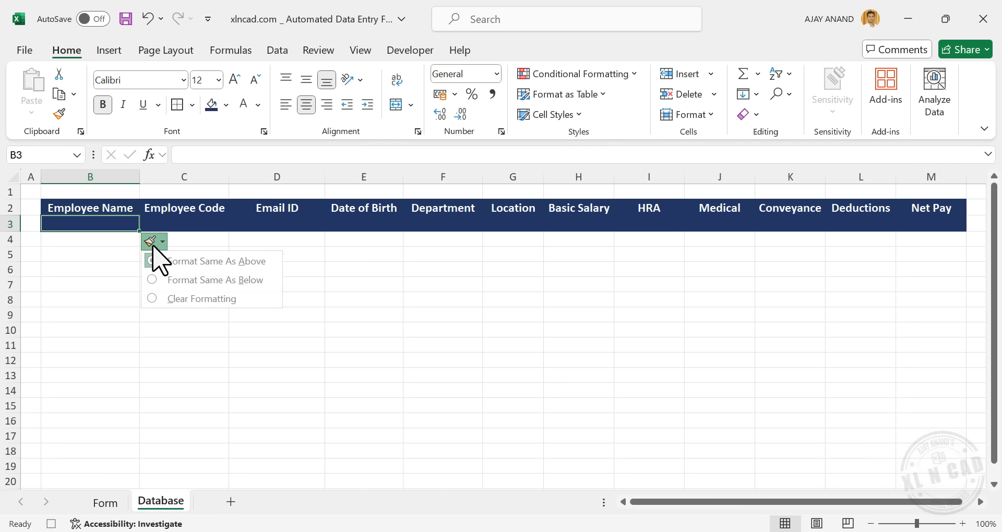
click(219, 280)
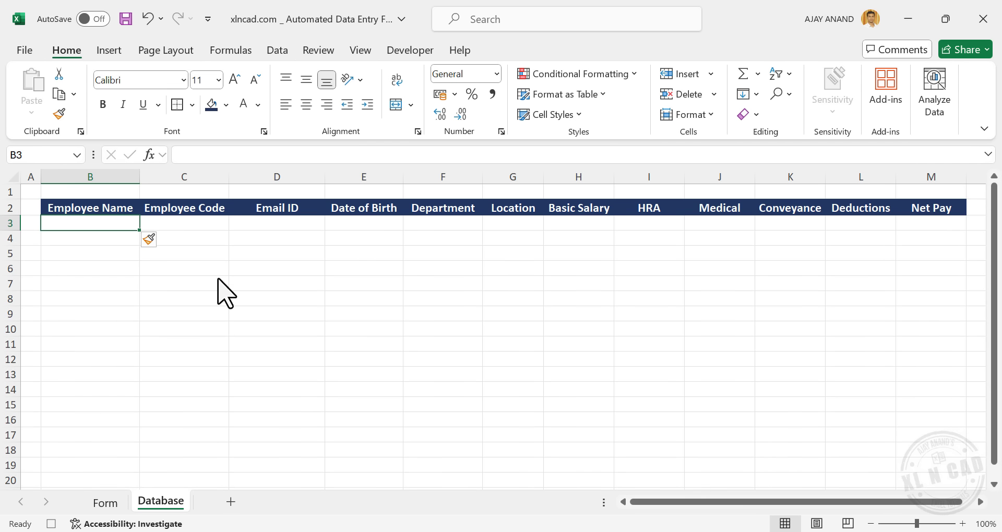
click(105, 502)
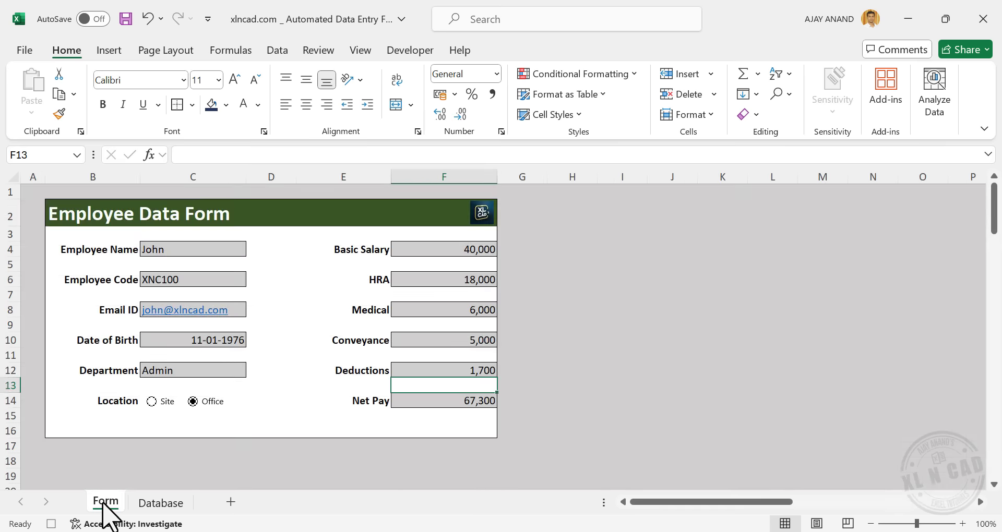
Copy Form cells C23:C34 and paste them as transposed values into Database cell B3
scroll(288, 315, down, 6)
scroll(295, 311, down, 1)
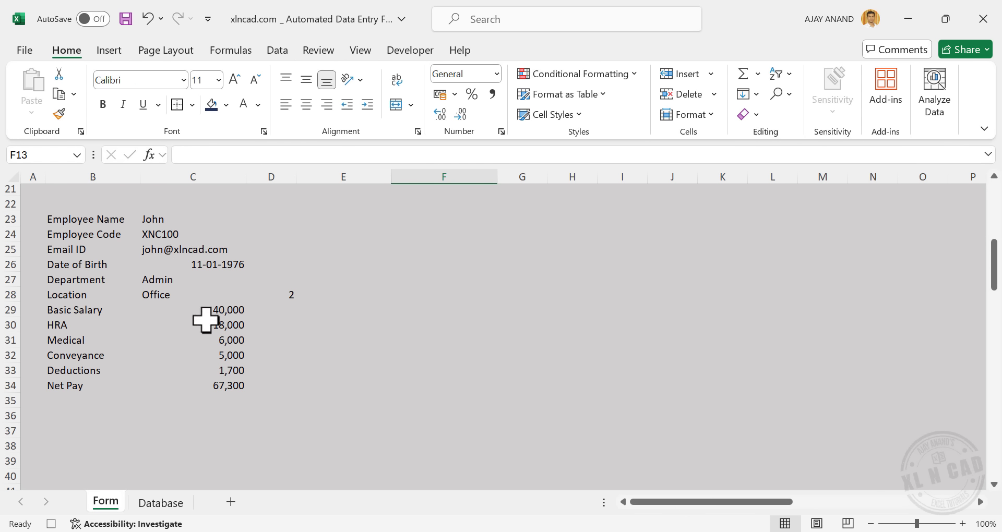
drag(204, 221, 211, 385)
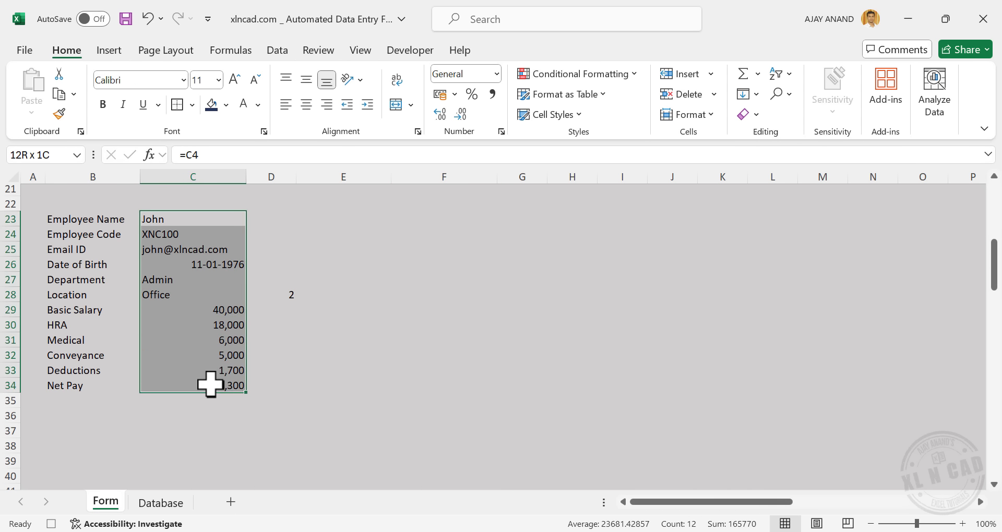
right_click(190, 312)
click(290, 61)
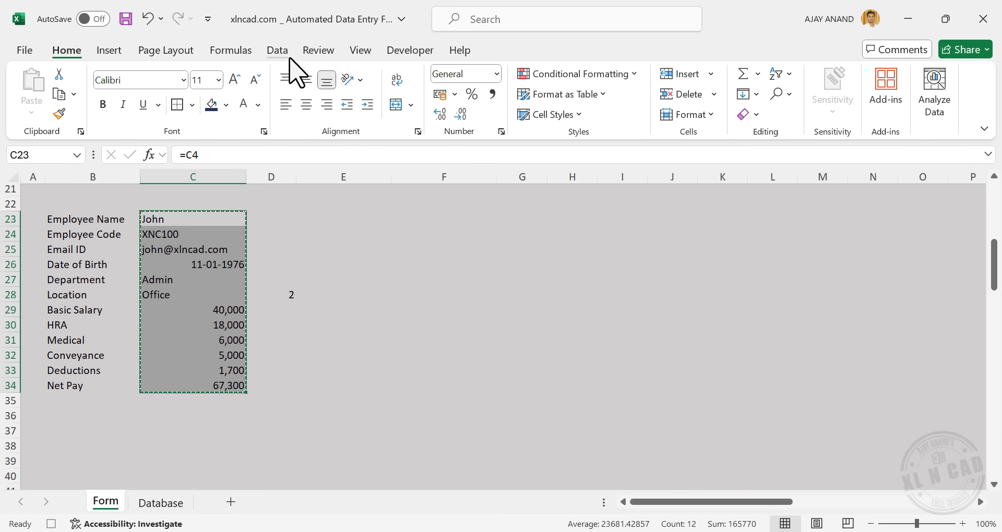
click(167, 505)
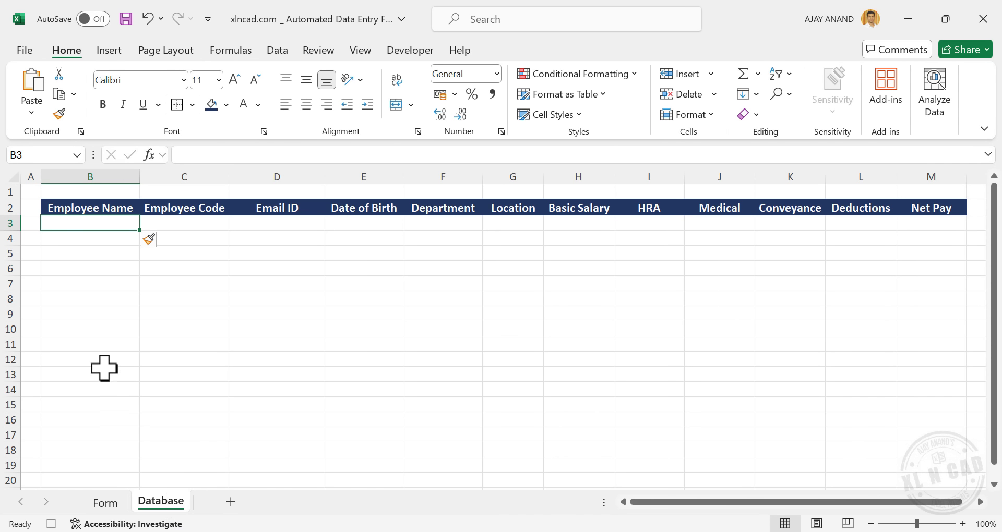
right_click(95, 227)
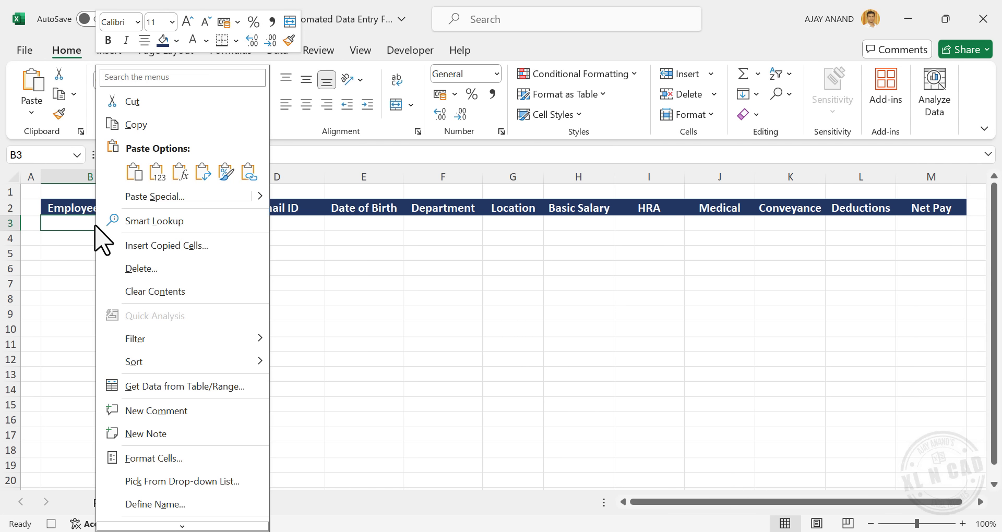
click(183, 201)
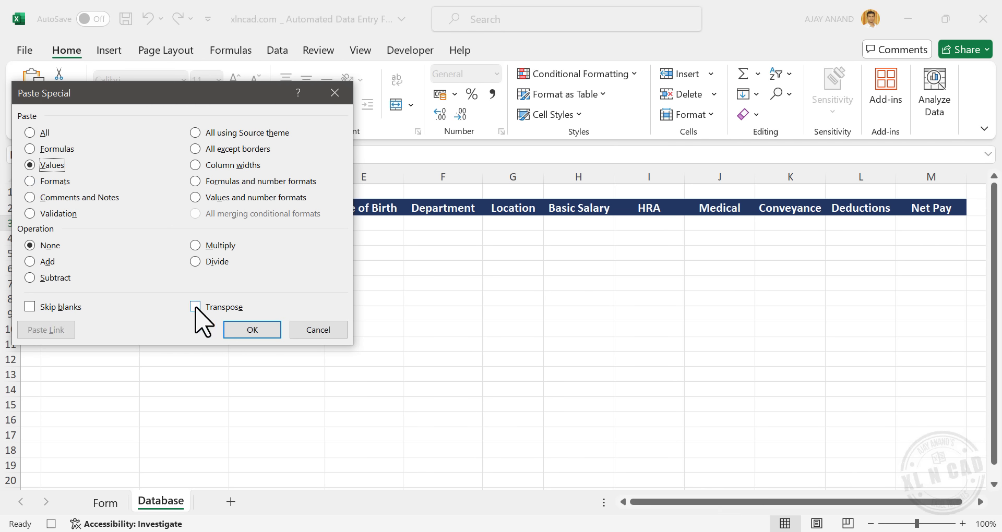
click(263, 331)
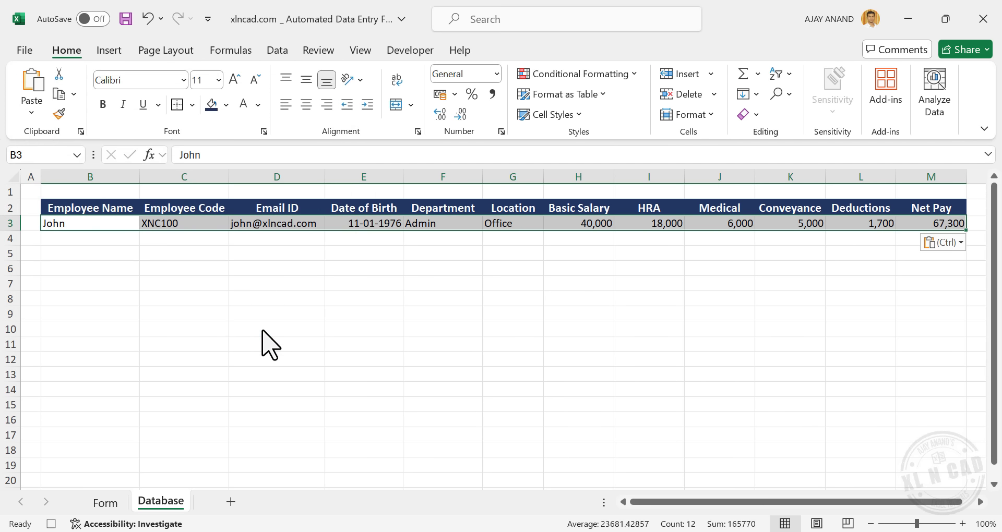
click(107, 503)
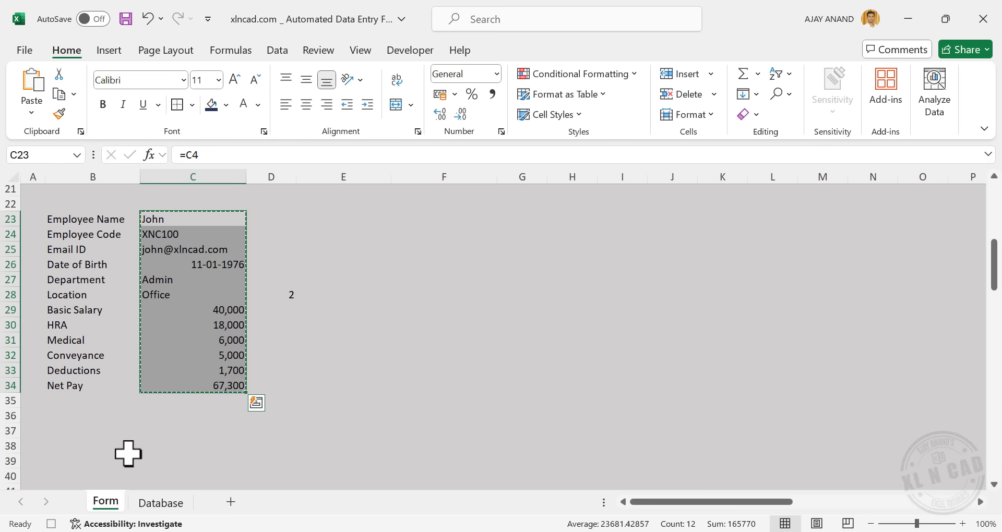
Clear the Employee Name, Employee Code, Email ID, Date of Birth and Department fields
scroll(152, 293, up, 7)
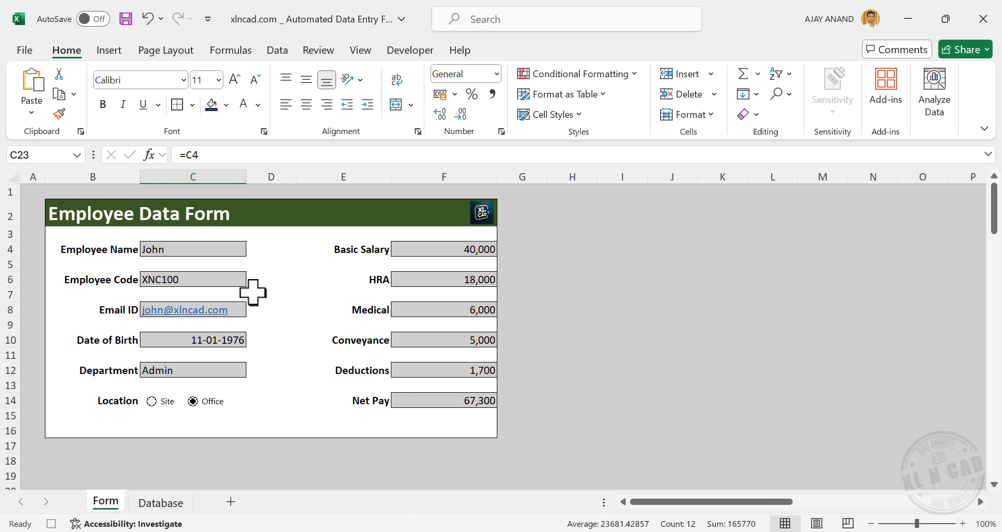
click(226, 250)
key(Delete)
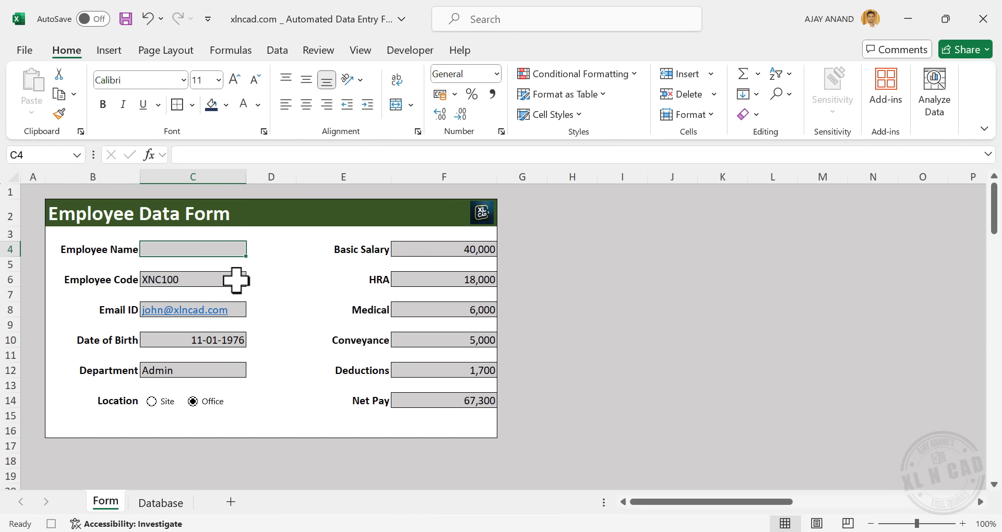
click(235, 279)
key(Delete)
click(239, 308)
key(Delete)
click(191, 340)
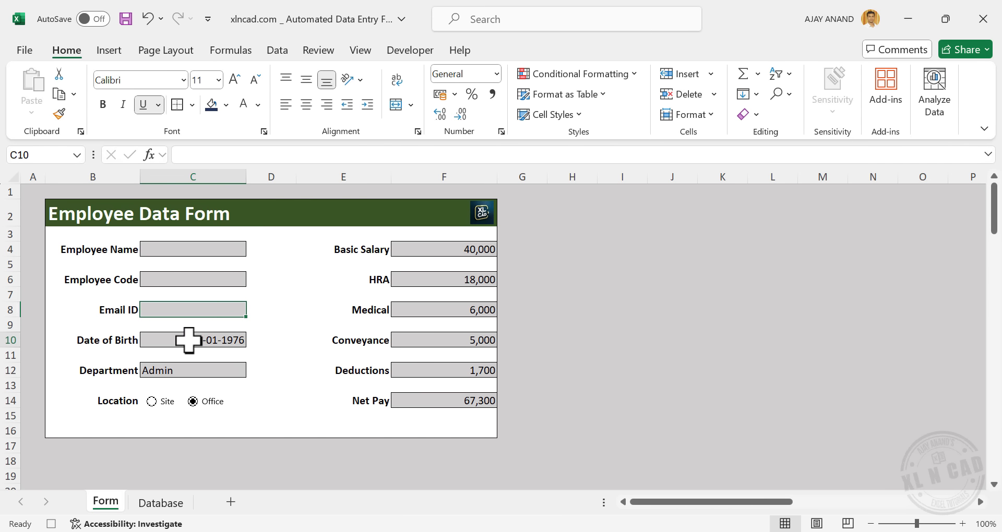
key(Delete)
click(230, 371)
key(Delete)
Clear the Basic Salary, HRA, Medical, Conveyance and Deductions fields, ending back on C4
click(429, 249)
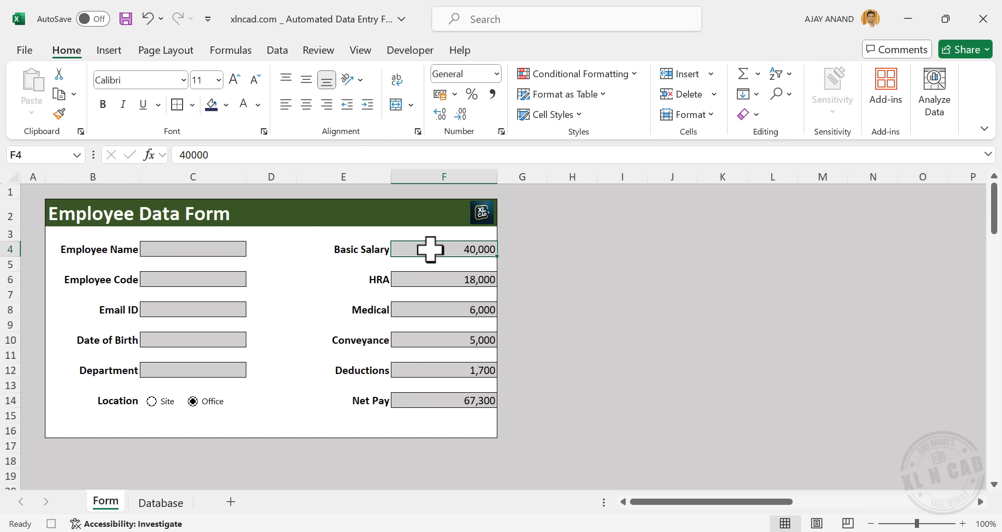
key(Delete)
click(432, 279)
key(Delete)
click(453, 313)
key(Delete)
click(443, 340)
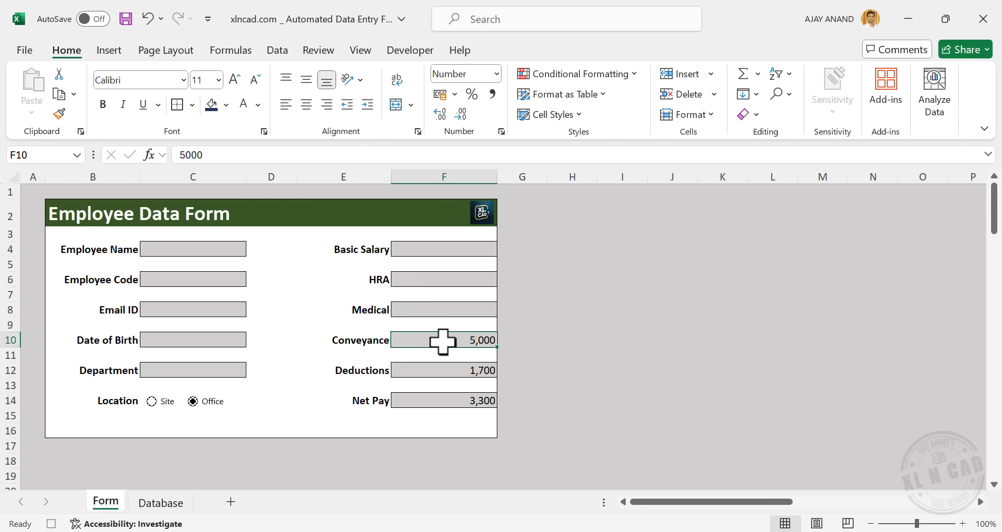
key(Delete)
click(449, 370)
key(Delete)
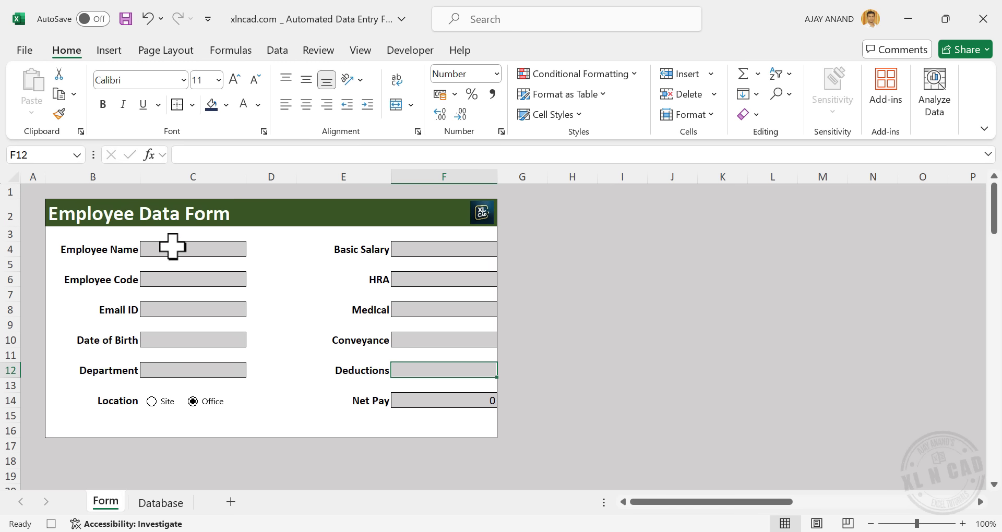
click(197, 247)
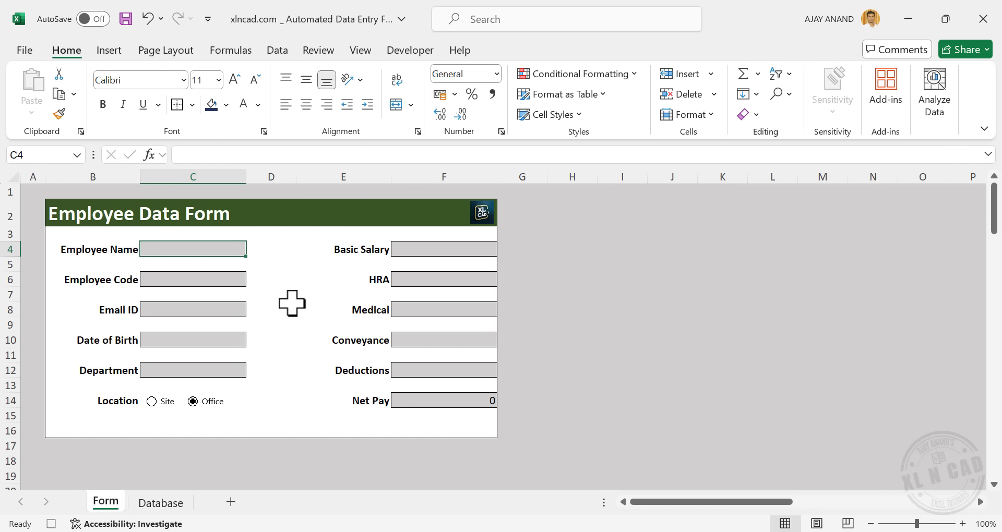
Stop recording the CollectData macro and close the recorded-macro notice pane
click(413, 52)
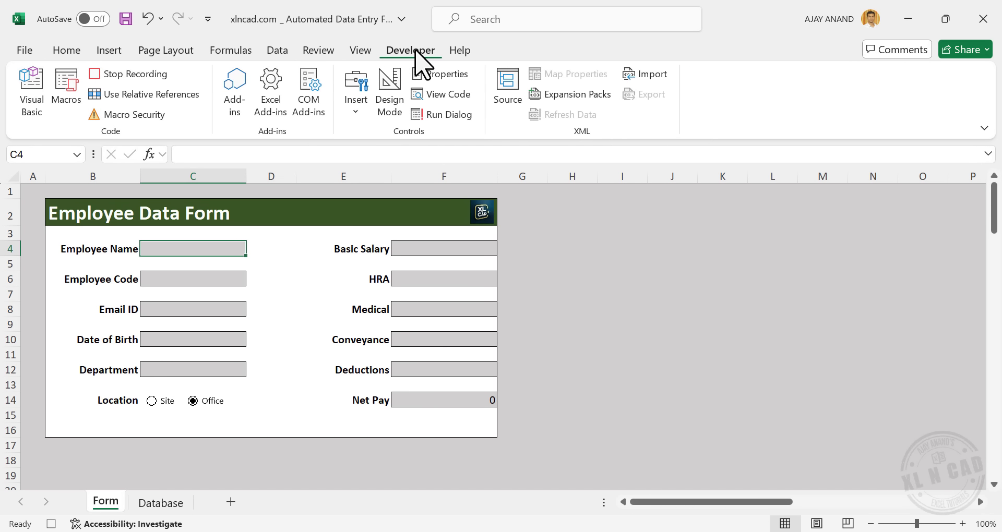
click(142, 79)
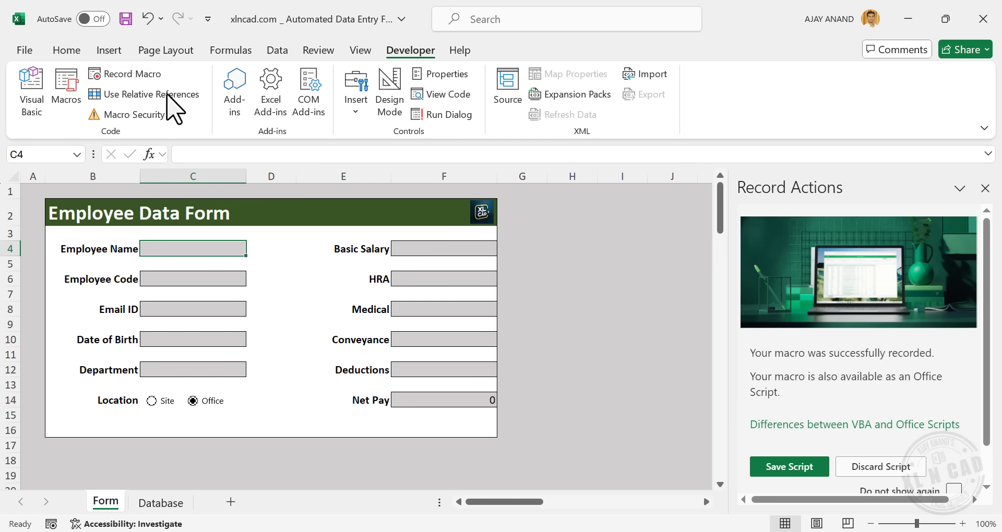
click(986, 189)
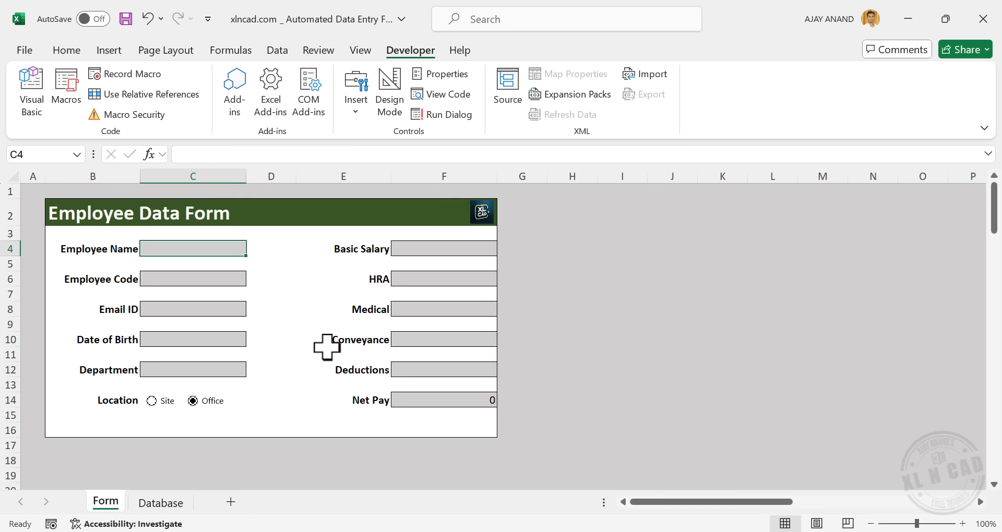
Draw a Form Controls button below the Location row and assign it the CollectData macro
click(358, 112)
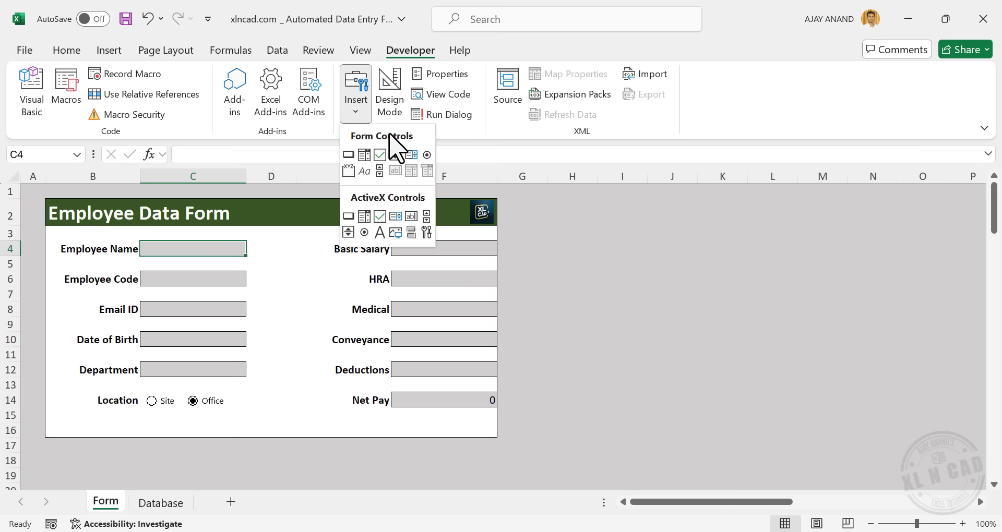
click(349, 155)
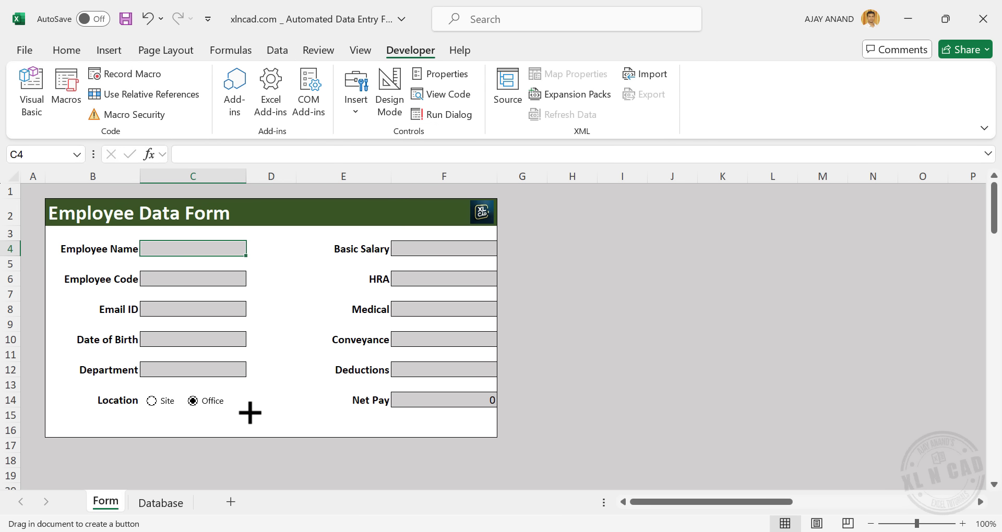
drag(241, 408, 307, 427)
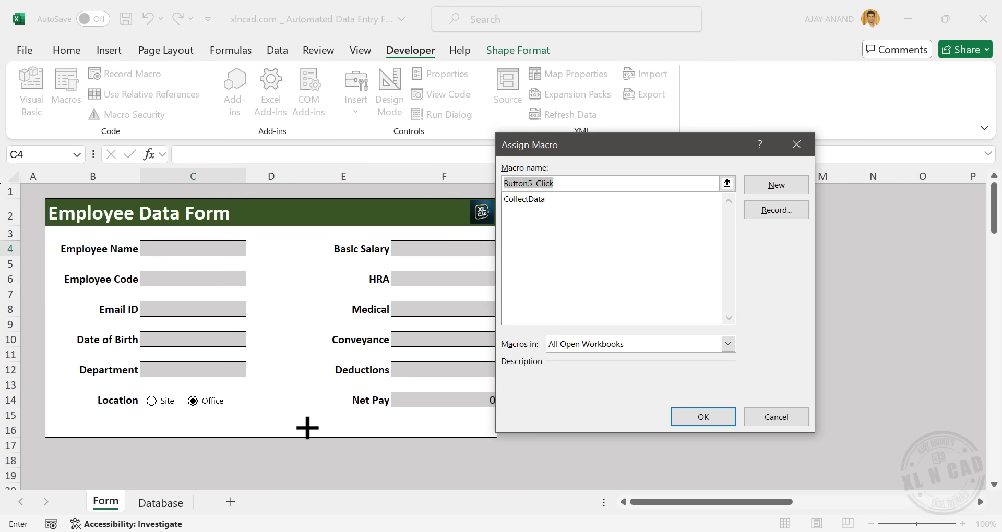
click(545, 199)
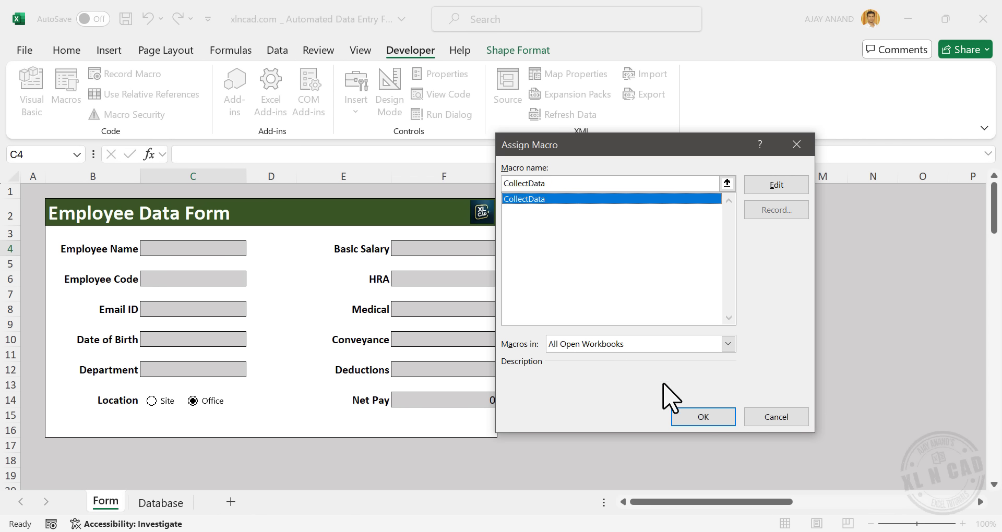
click(682, 415)
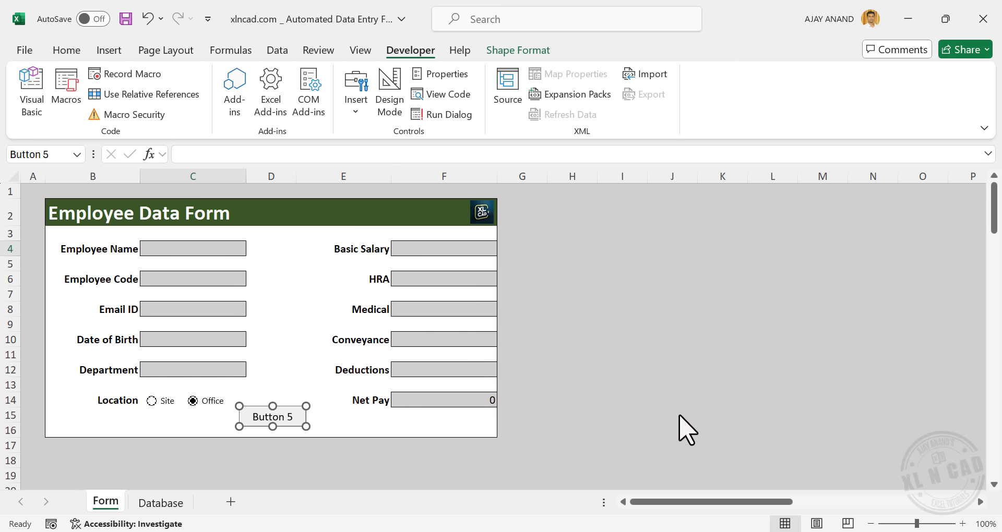
Change the button's caption to 'Submit' and make it slightly taller
right_click(295, 417)
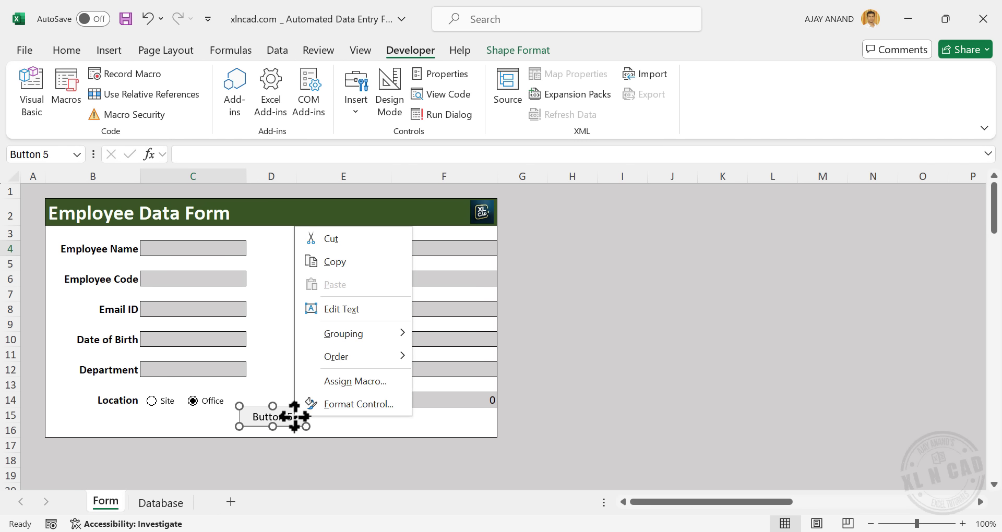
click(397, 310)
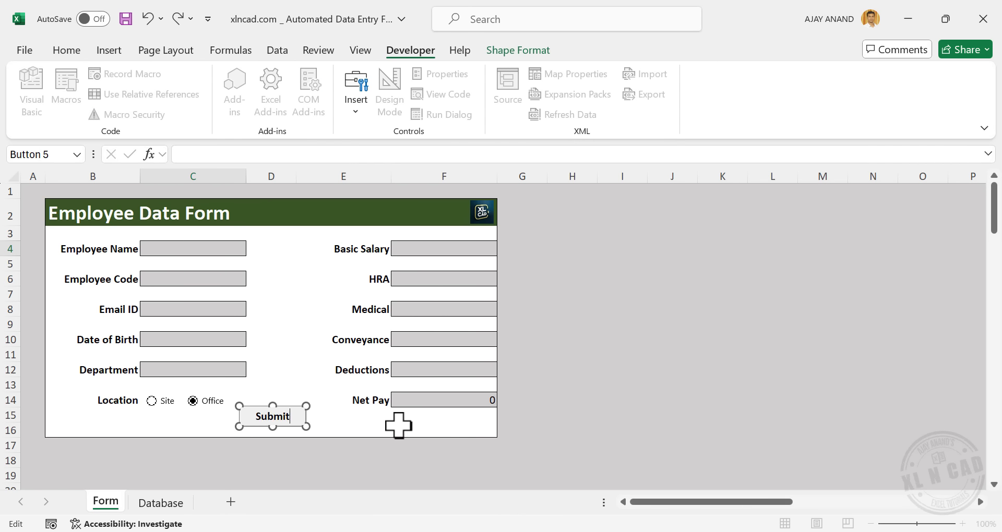
click(567, 428)
right_click(287, 424)
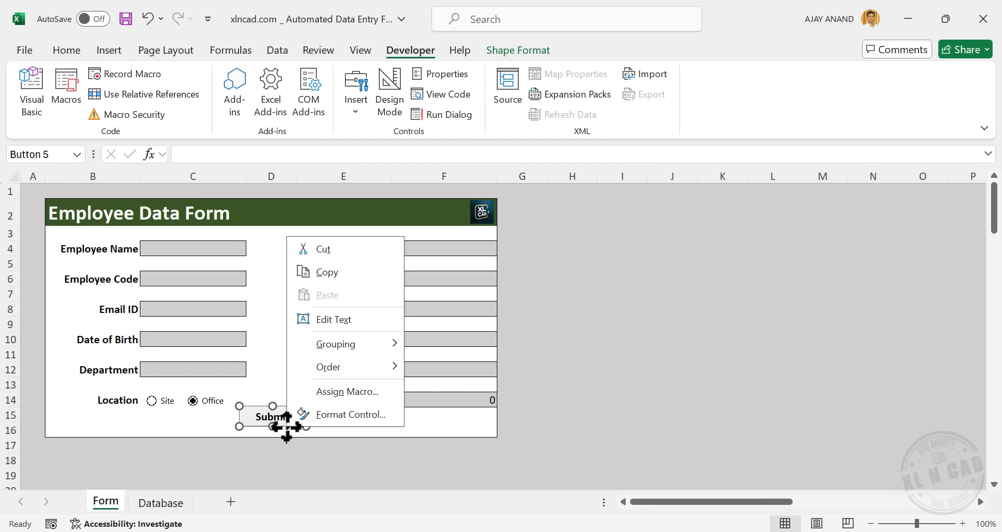
click(273, 429)
drag(273, 428, 272, 431)
click(606, 398)
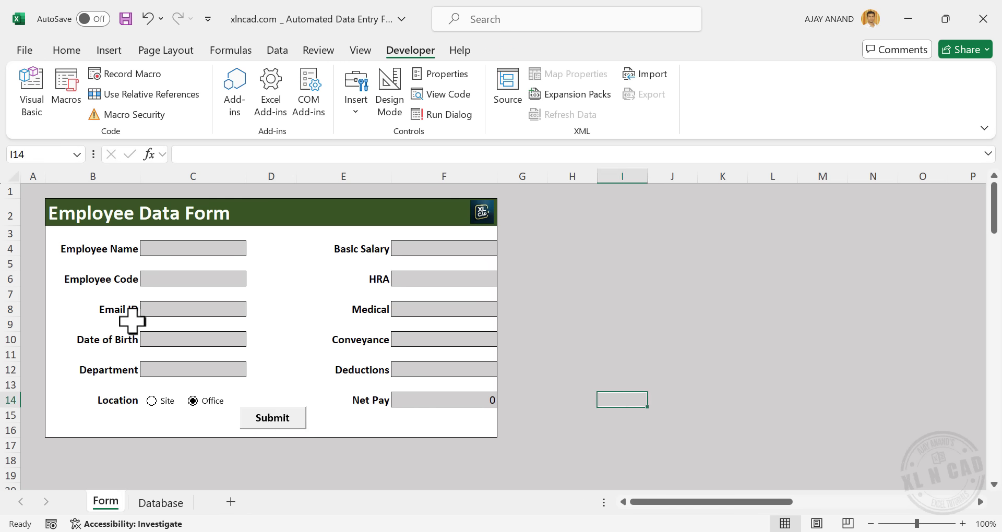
Enter the employee's name, code XNC203, e-mail, birth date, department H.R and location Site
click(205, 248)
text(Lisa)
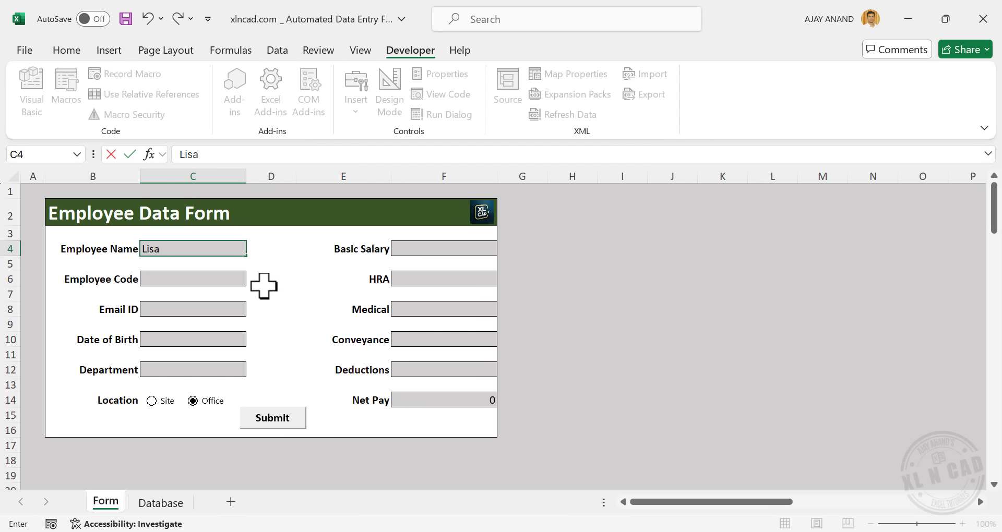
click(233, 280)
text(XNC2)
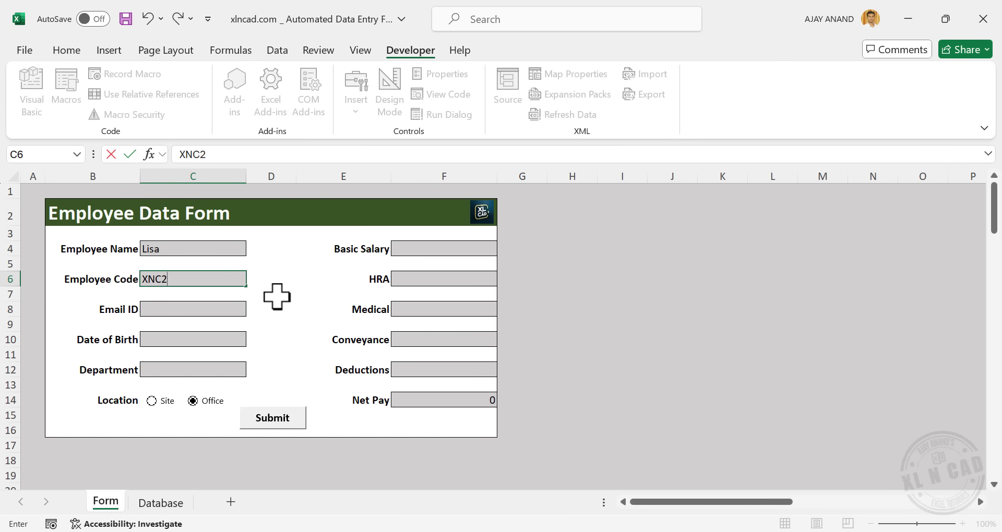
text(03)
click(244, 308)
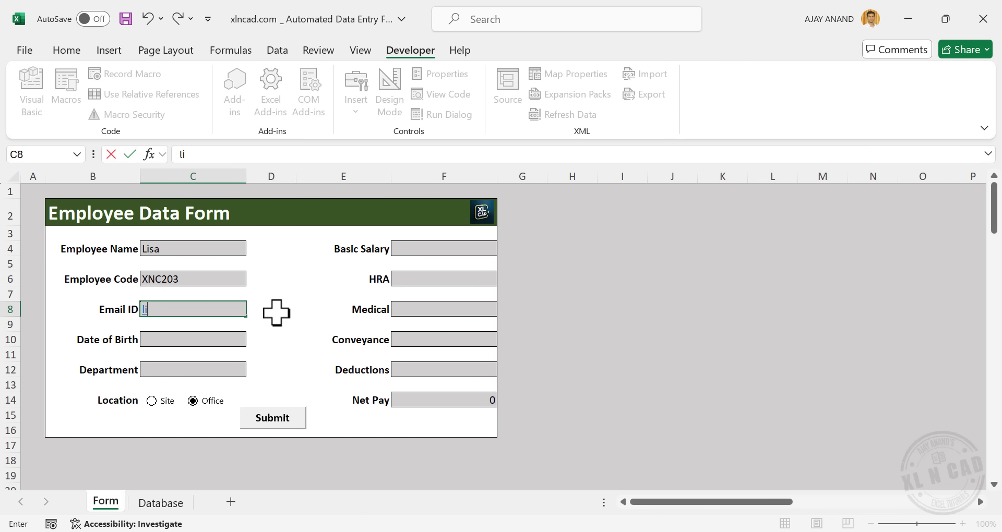
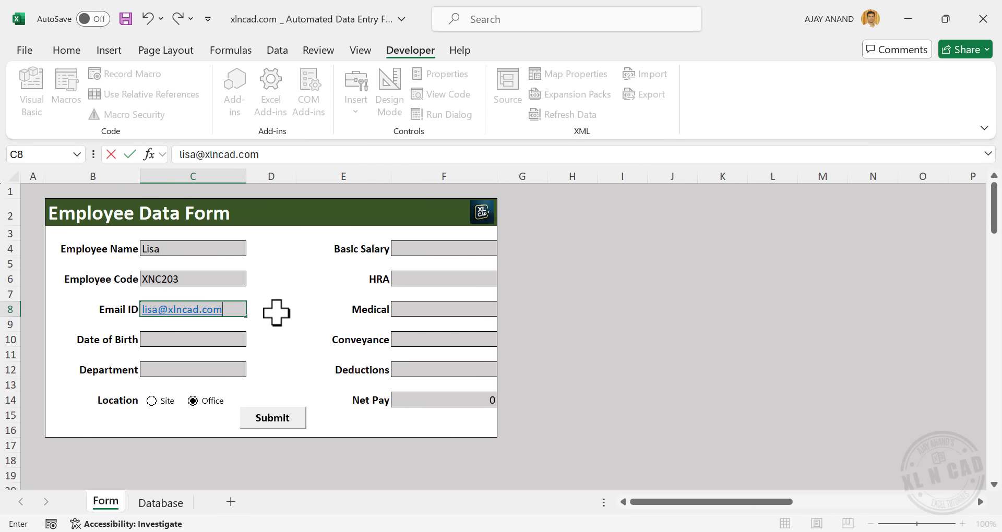
click(230, 340)
text(12-12-1985)
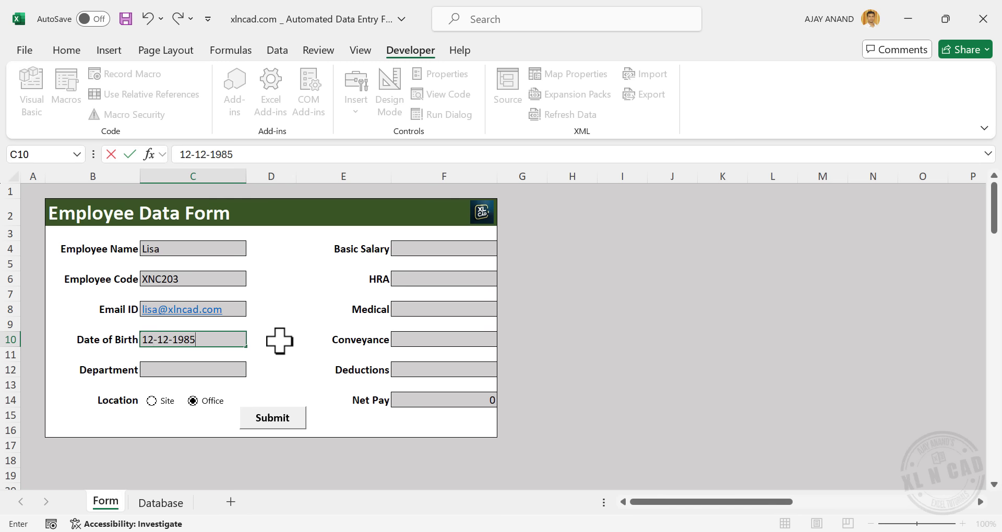
click(230, 370)
click(253, 370)
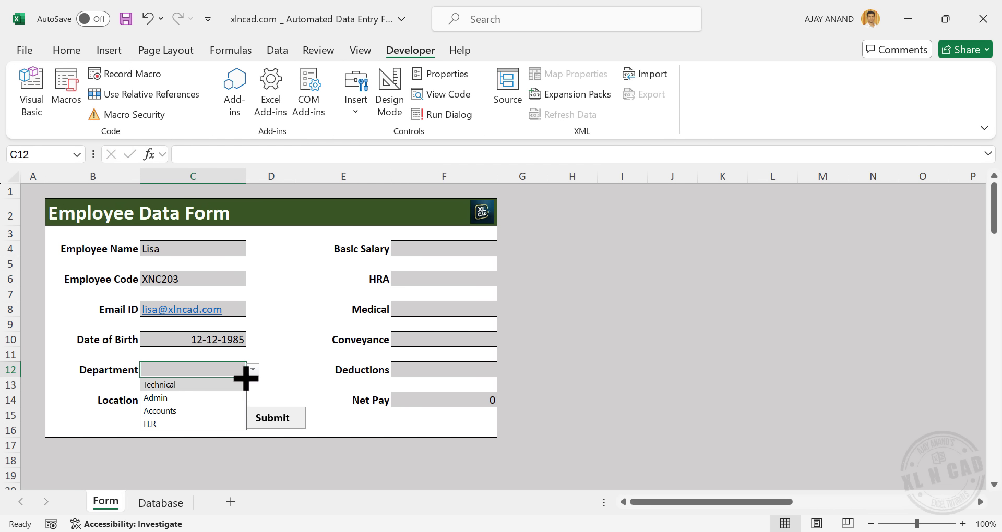
click(191, 424)
click(192, 401)
click(152, 401)
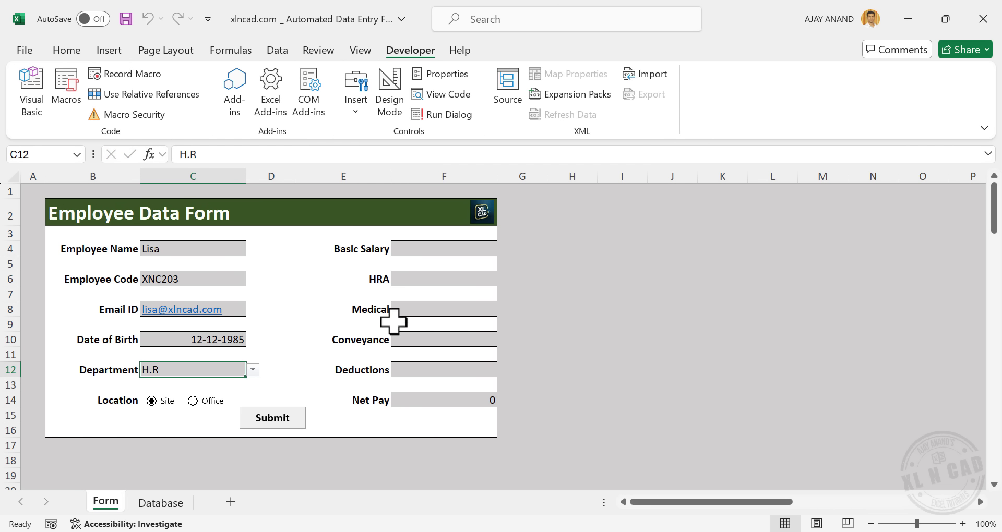
Enter basic salary 28,000, HRA 125, Medical 450, Conveyance 3,500 and Deductions 1,200
click(445, 250)
text(28,00)
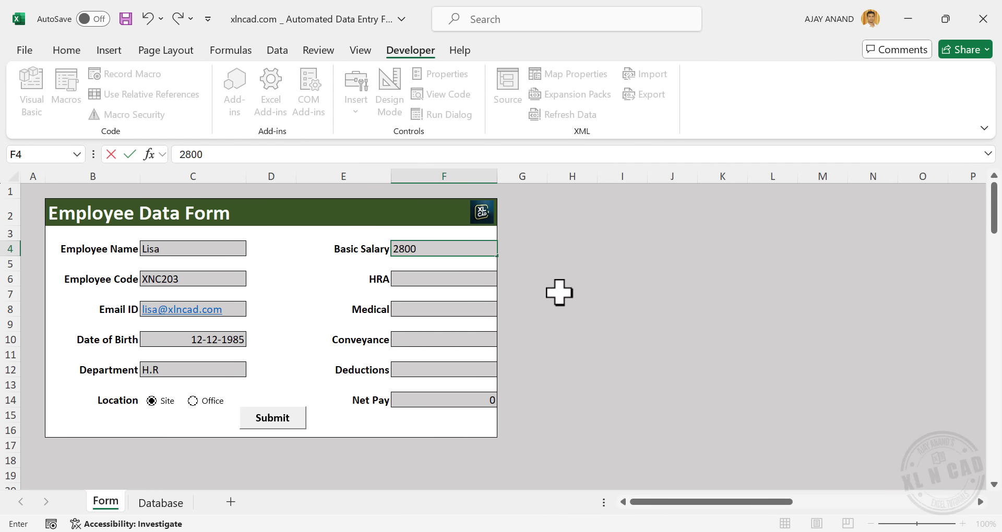
text(0)
click(477, 279)
text(125)
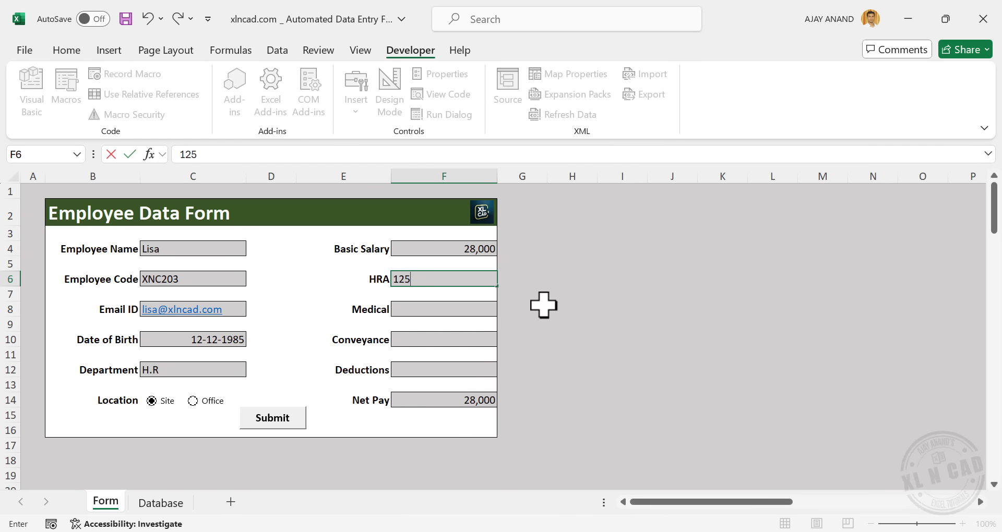
key(Return)
text(4500)
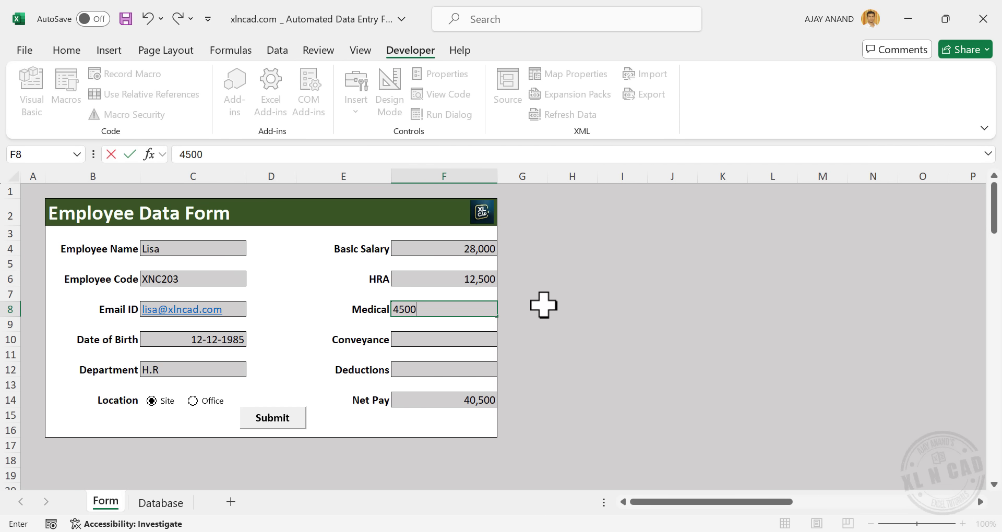
key(Return)
text(3,50)
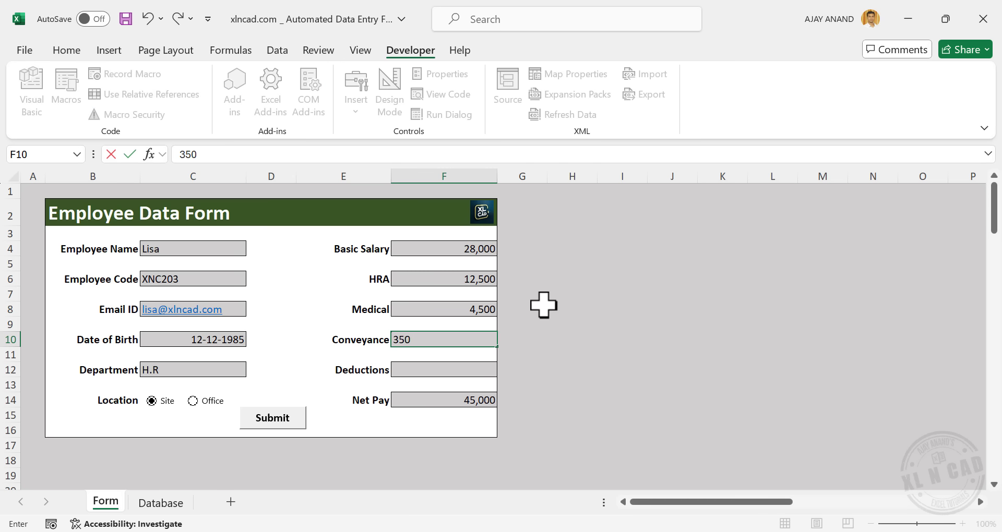
text(0)
key(Return)
key(Return)
text(1,2)
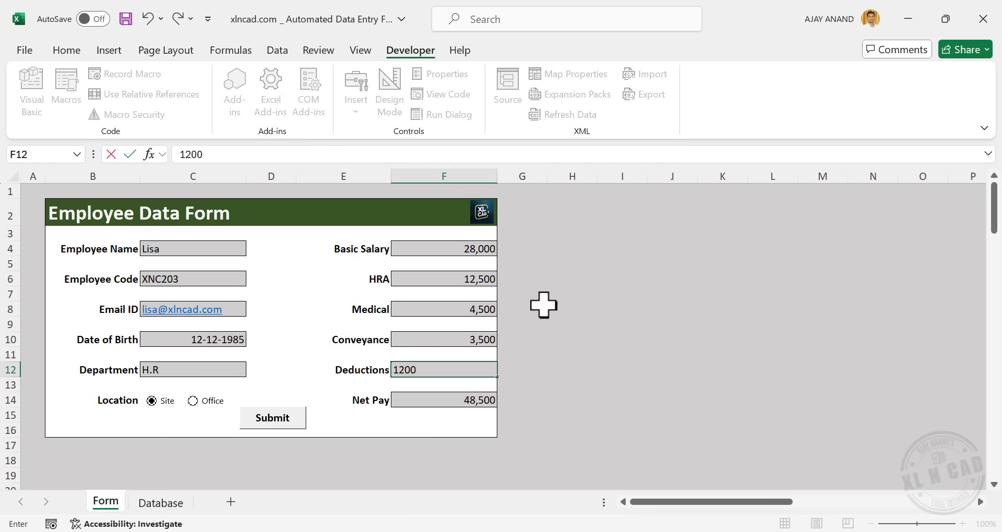
text(00)
key(Return)
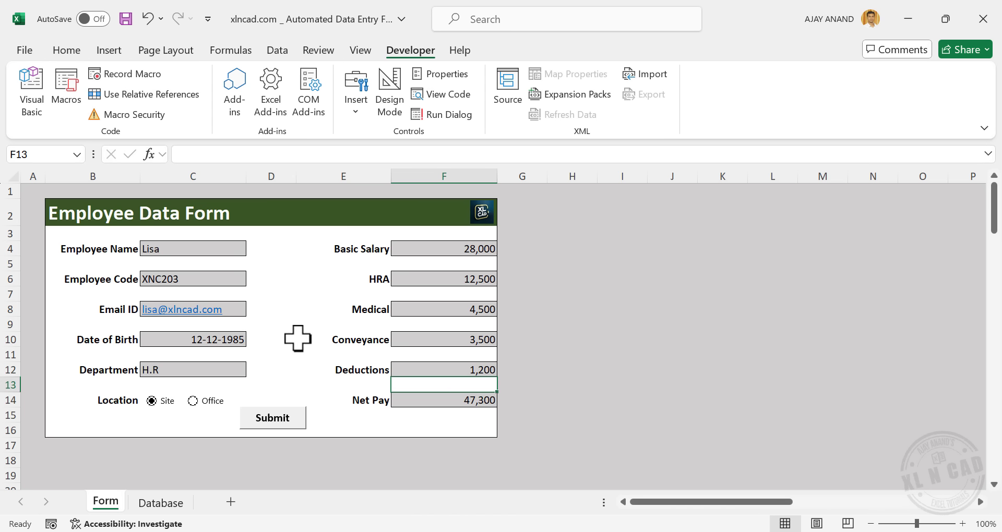
Submit the form and confirm the new record appears on the Database sheet
click(164, 503)
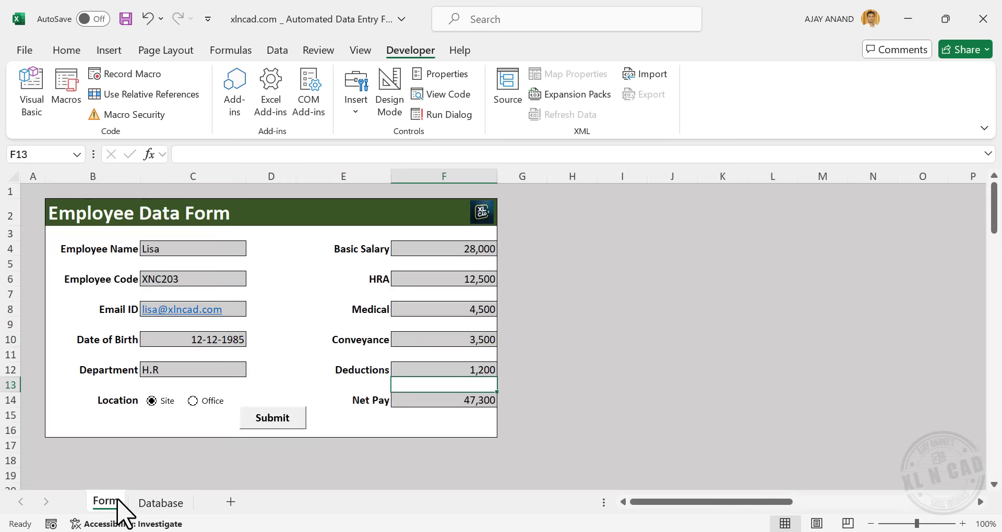
click(115, 504)
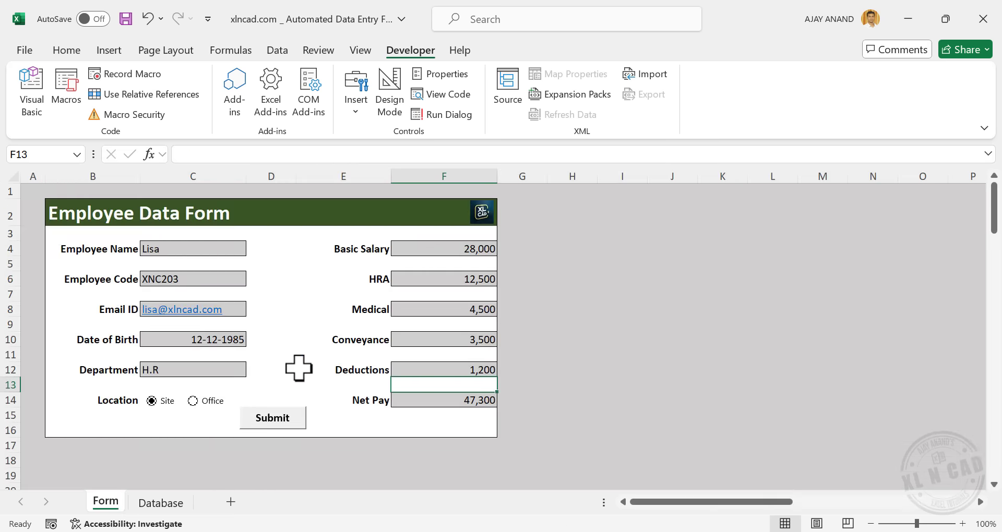
click(279, 422)
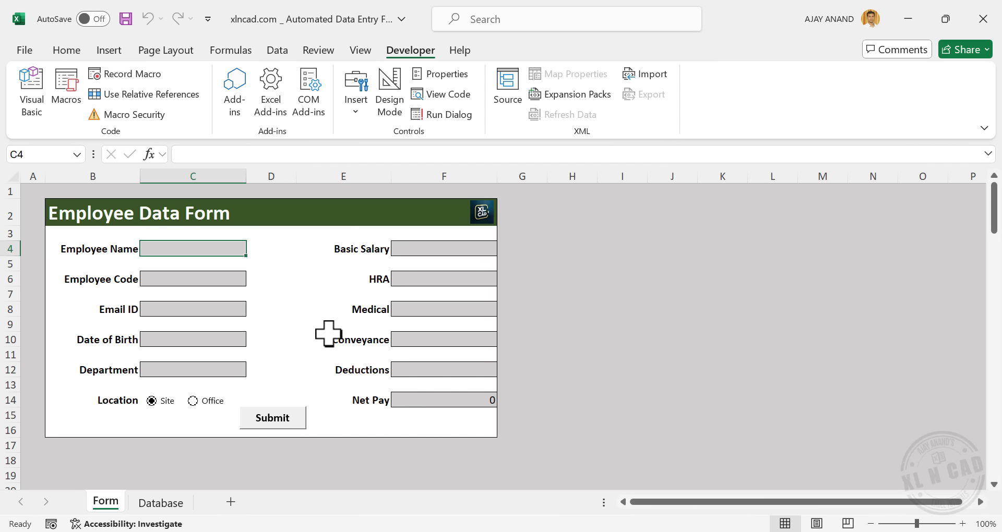
click(162, 504)
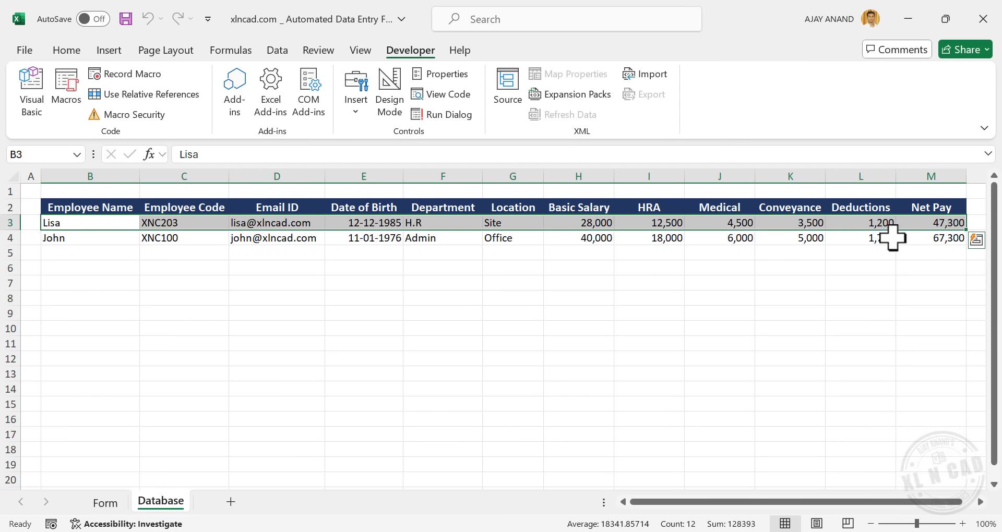
click(108, 503)
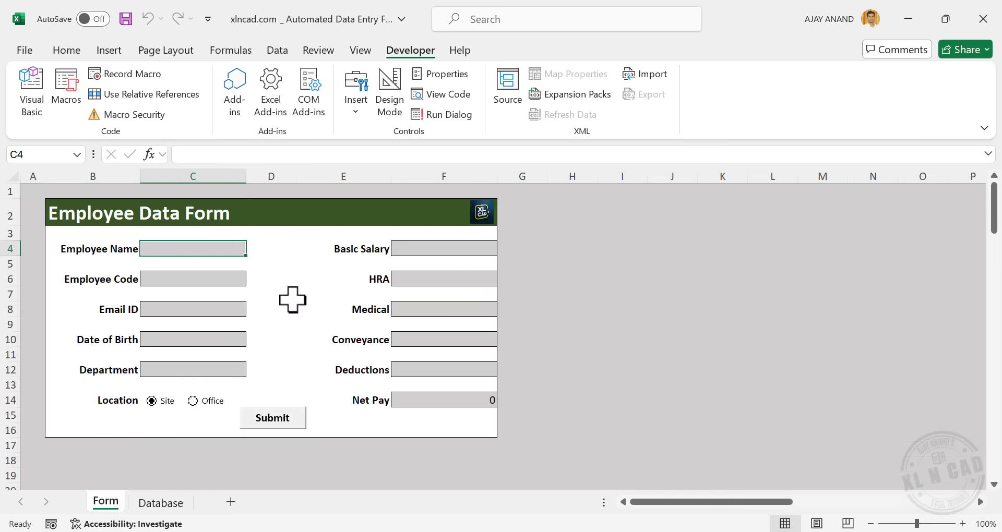
Enter the employee's name, code XNC299, e-mail, birth date and department Admin
text(Pe)
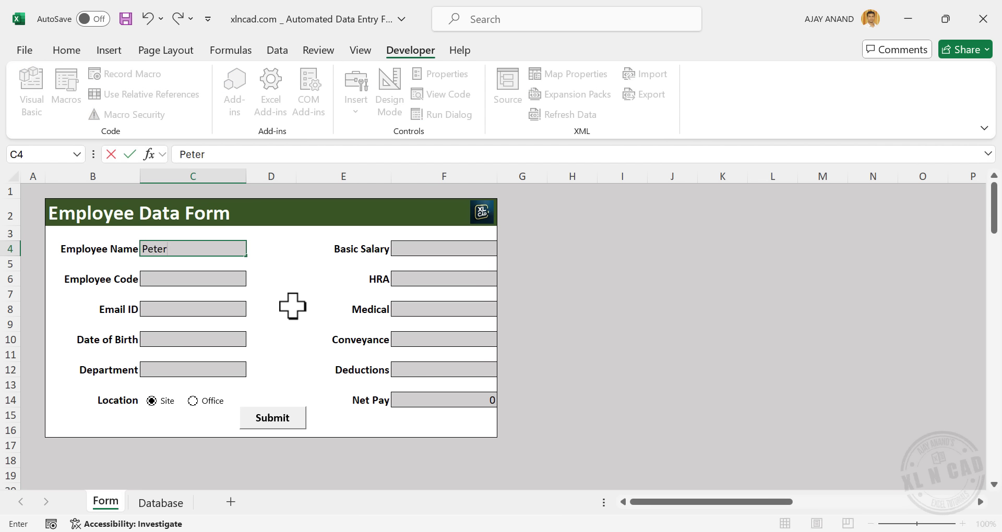
text(ter)
key(Return)
text(XNC299)
key(Return)
text(peter@)
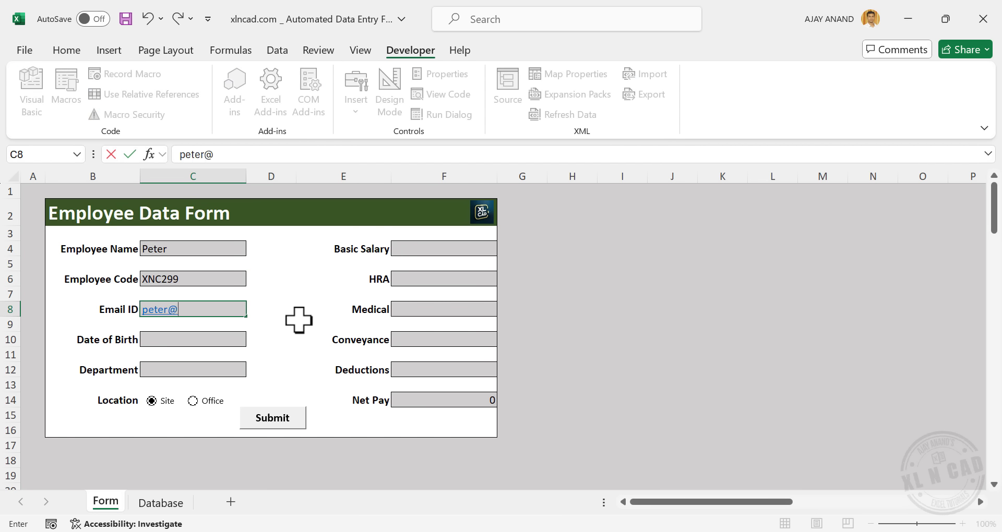
key(Return)
text(21-01-1981)
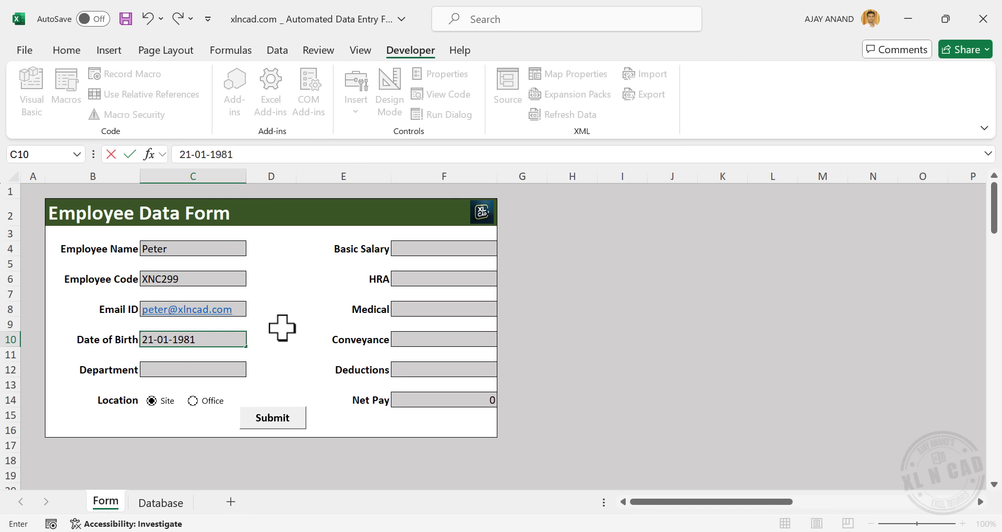
click(219, 373)
click(253, 370)
click(192, 400)
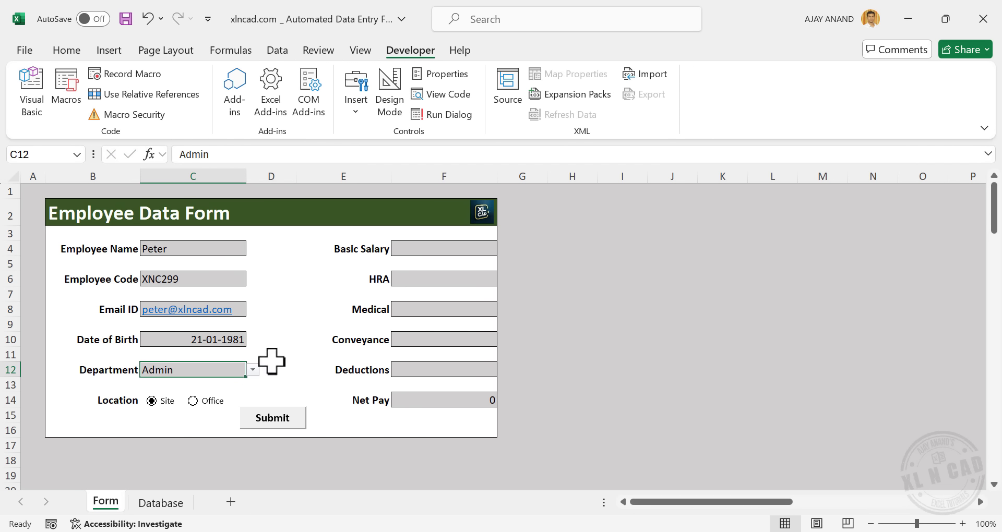
Enter basic salary 30000, HRA 14,000, Medical 5000, Conveyance 4500 and Deductions 1,550
click(448, 251)
text(30000)
key(Return)
text(14,000)
key(Return)
text(5000)
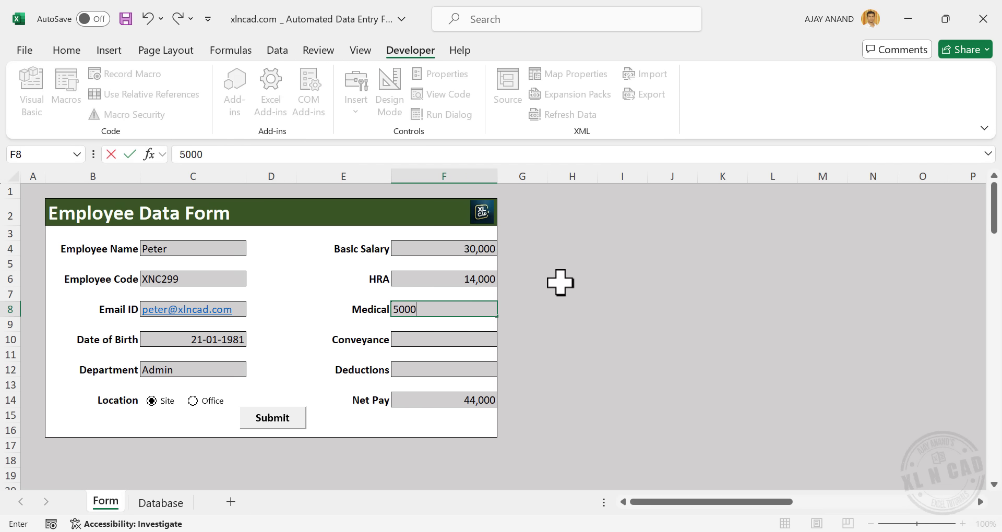
key(Return)
text(4500)
key(Return)
key(Return)
text(1,550)
key(Return)
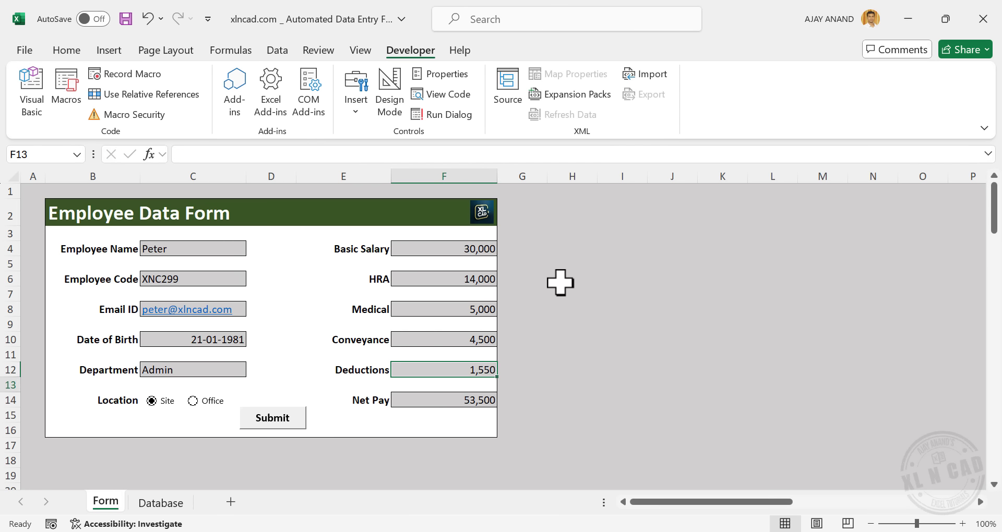
Submit the record and check it on the Database sheet before returning to Form
click(277, 421)
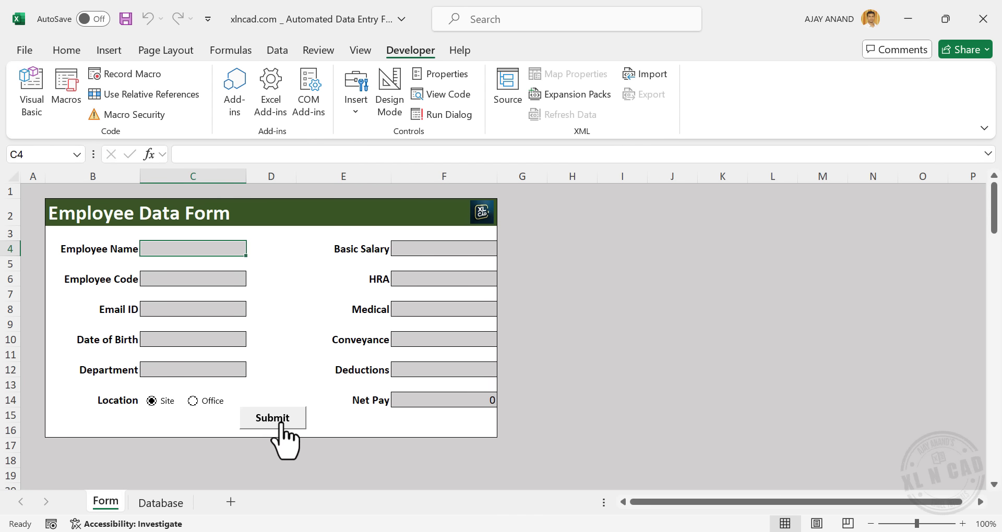
click(162, 502)
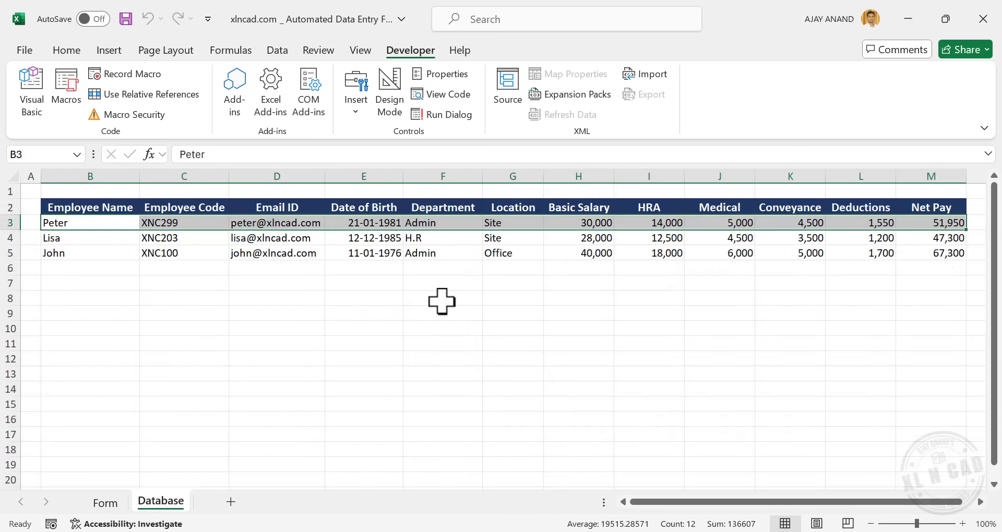
click(106, 502)
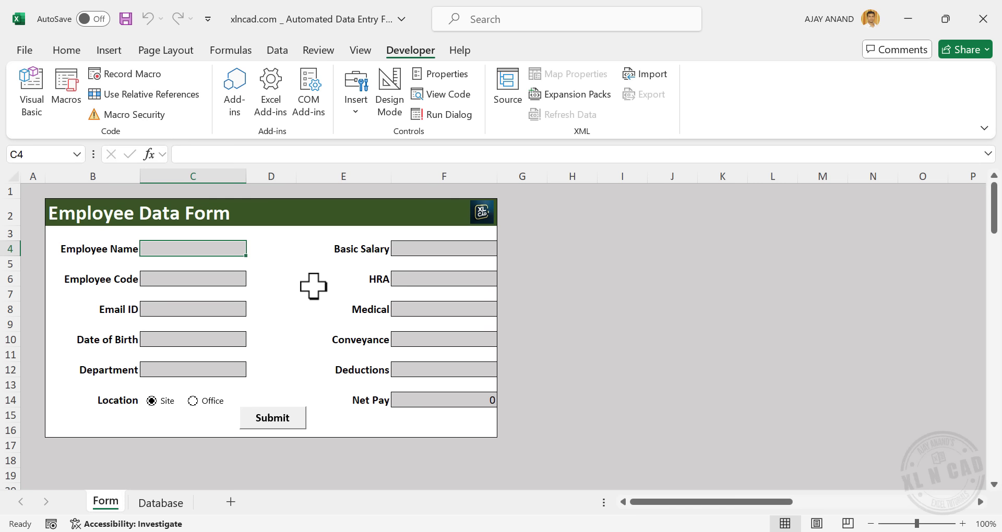
Save the workbook with the file type Excel Macro-Enabled Workbook
click(25, 50)
click(67, 297)
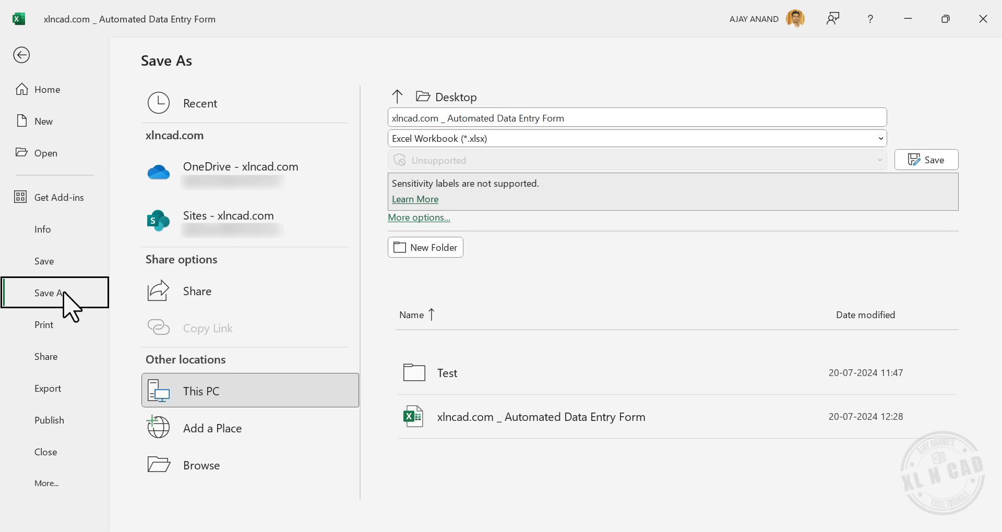
click(249, 472)
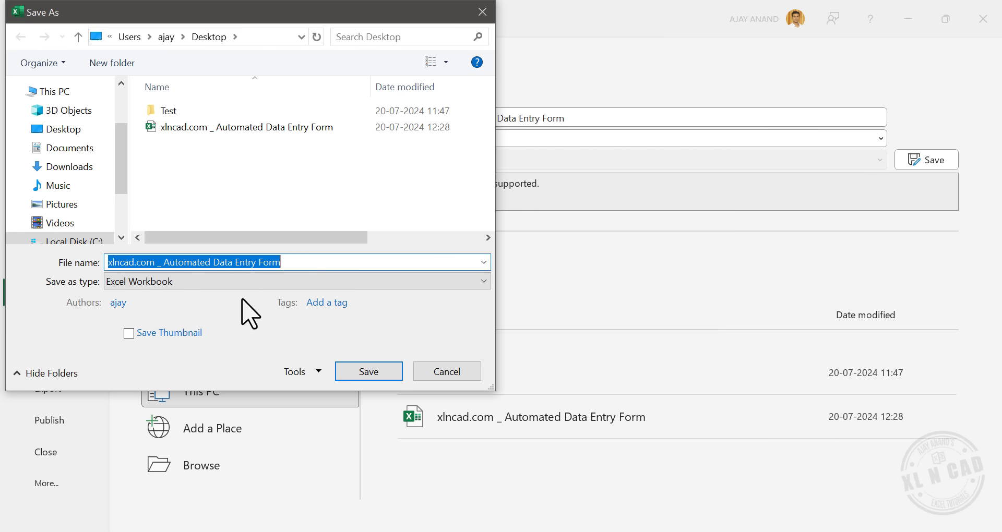
click(268, 282)
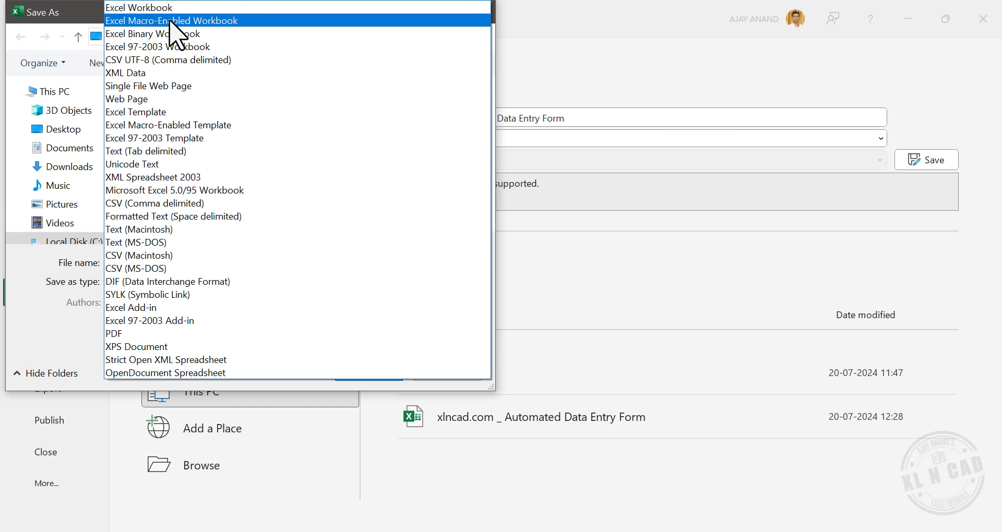
click(241, 22)
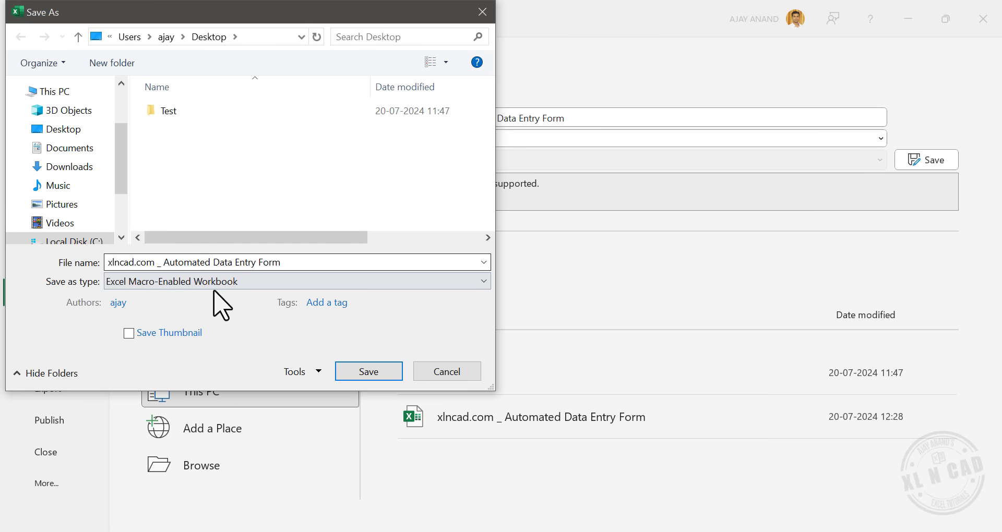
click(365, 372)
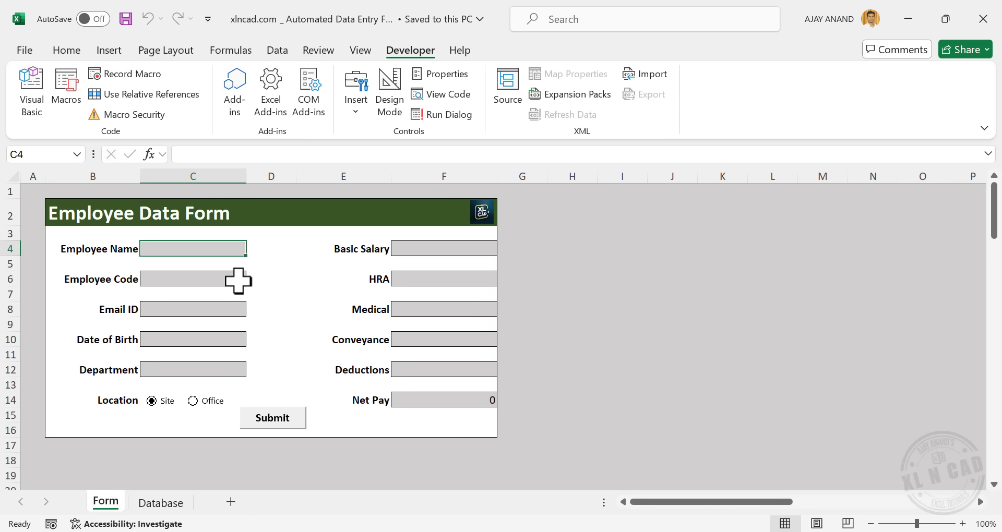
Holding Ctrl, add entry cells C6, C8, C10 and C12 to the selection
key(ctrl)
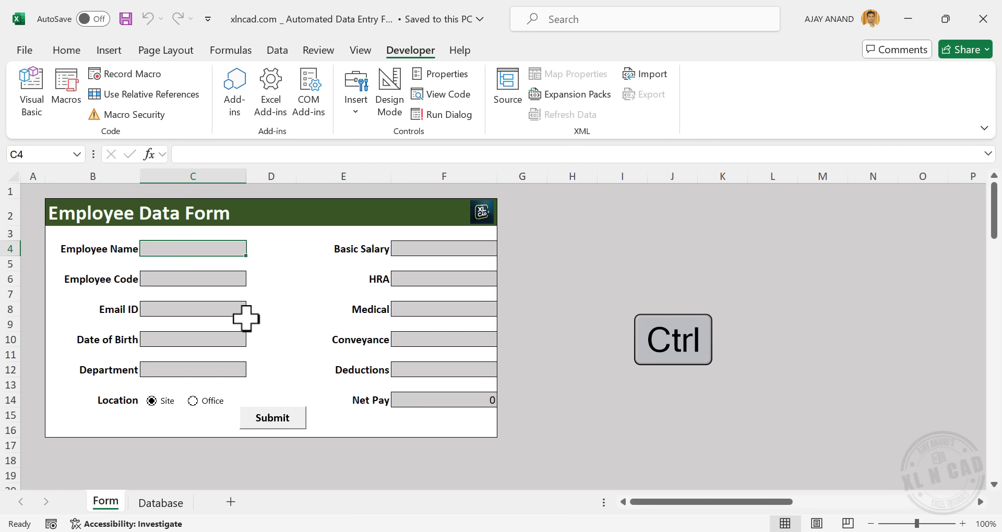
ctrl+click(215, 277)
ctrl+click(215, 307)
ctrl+click(235, 338)
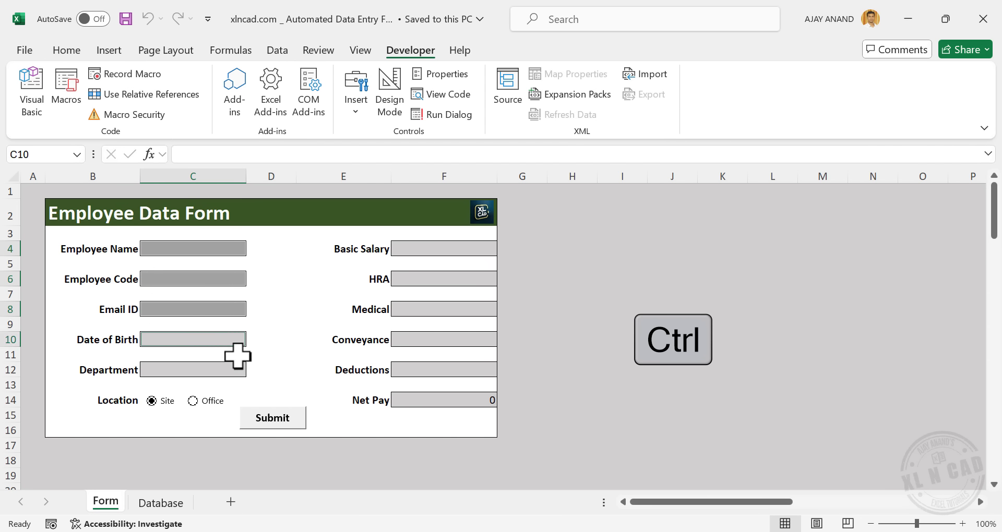
ctrl+click(223, 371)
Extend the selection with F4, F6, F8, F10, F12, Net Pay F14 and helper cell D28
ctrl+click(460, 251)
ctrl+click(447, 278)
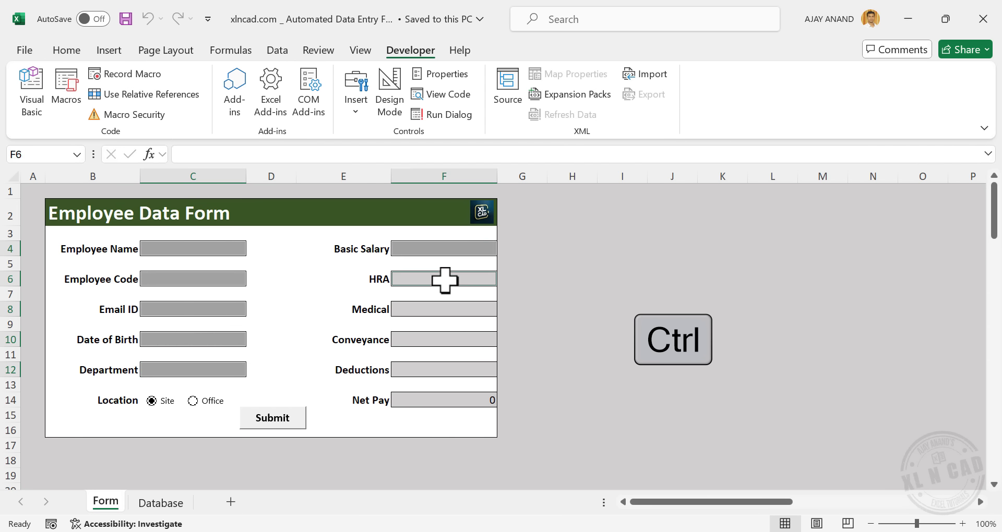
ctrl+click(452, 308)
ctrl+click(459, 339)
ctrl+click(465, 369)
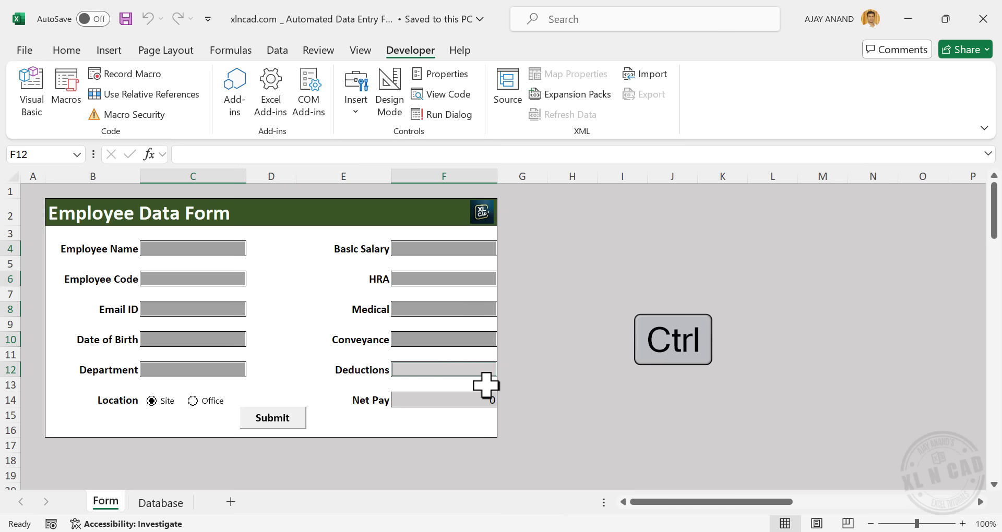
ctrl+click(468, 400)
scroll(332, 349, down, 3)
scroll(332, 350, down, 2)
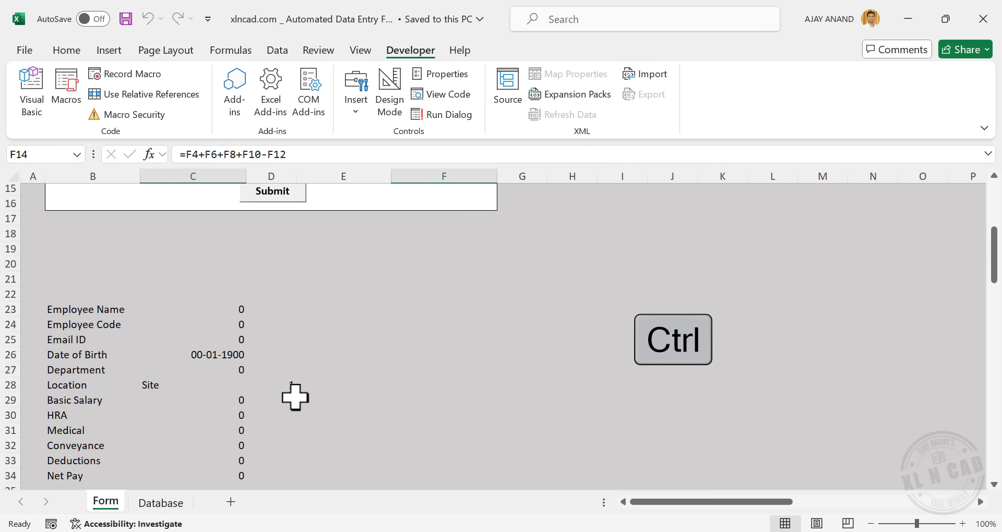
ctrl+click(277, 385)
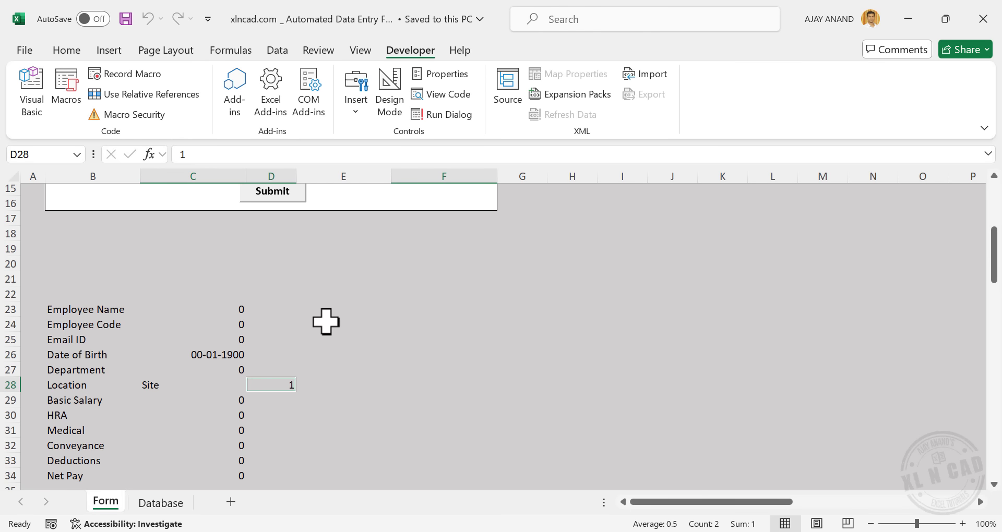
scroll(326, 322, up, 5)
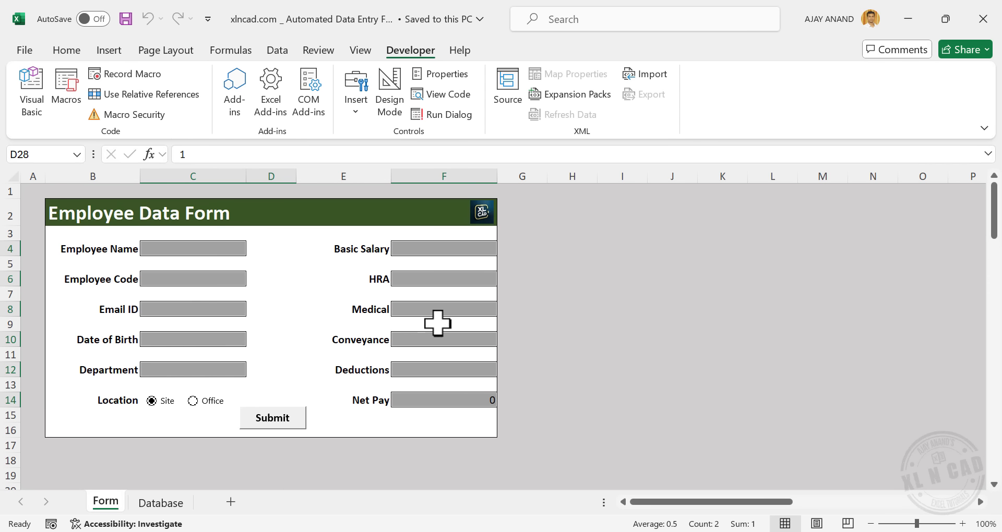
Turn off Locked in Format Cells > Protection for the selected cells, including D28
right_click(450, 310)
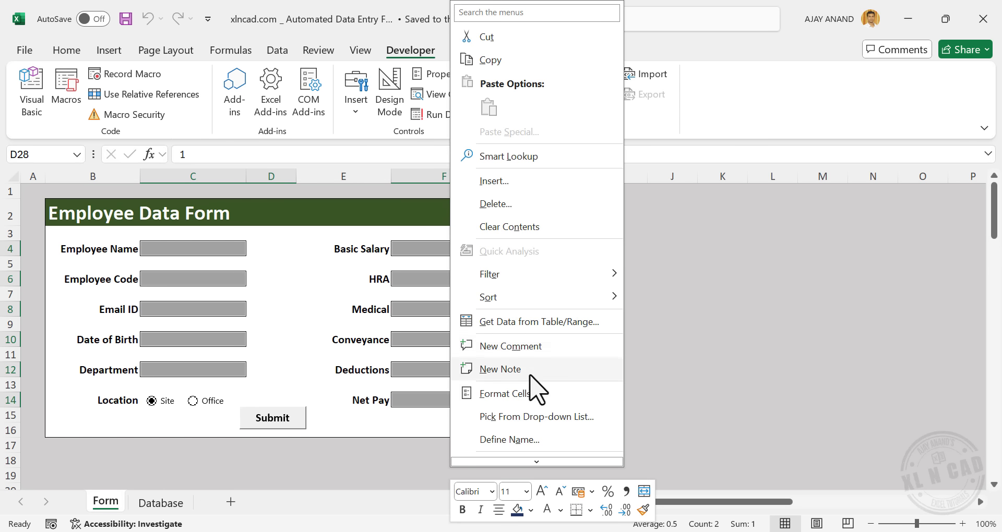
click(560, 391)
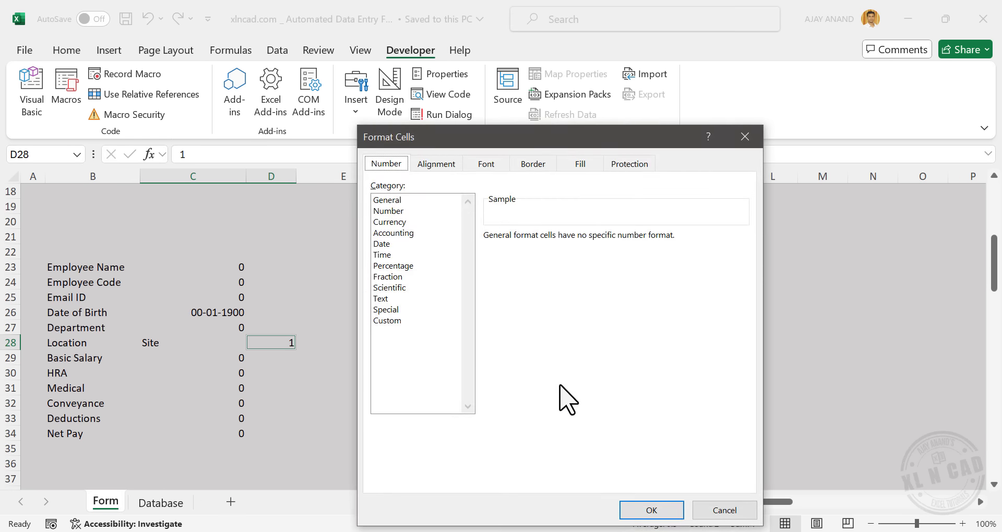
click(641, 166)
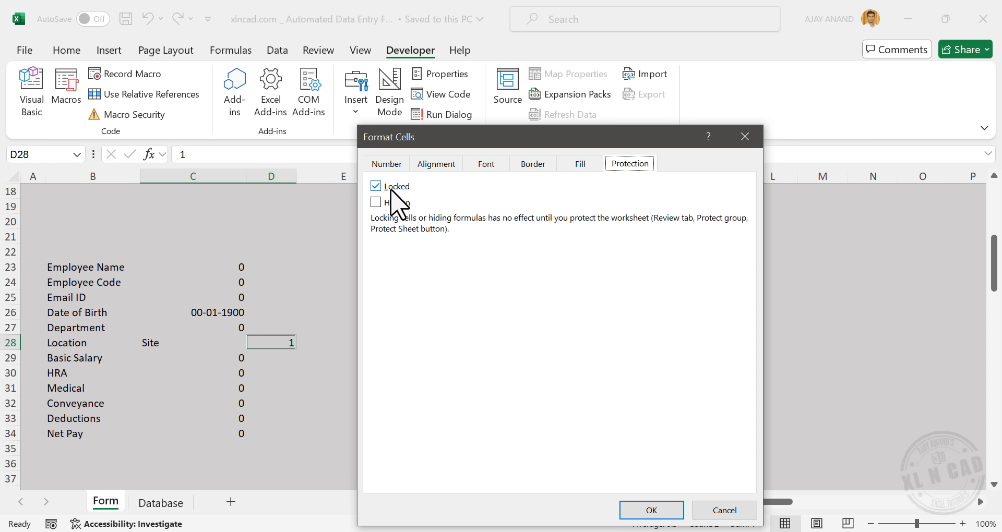
click(638, 509)
scroll(518, 361, up, 6)
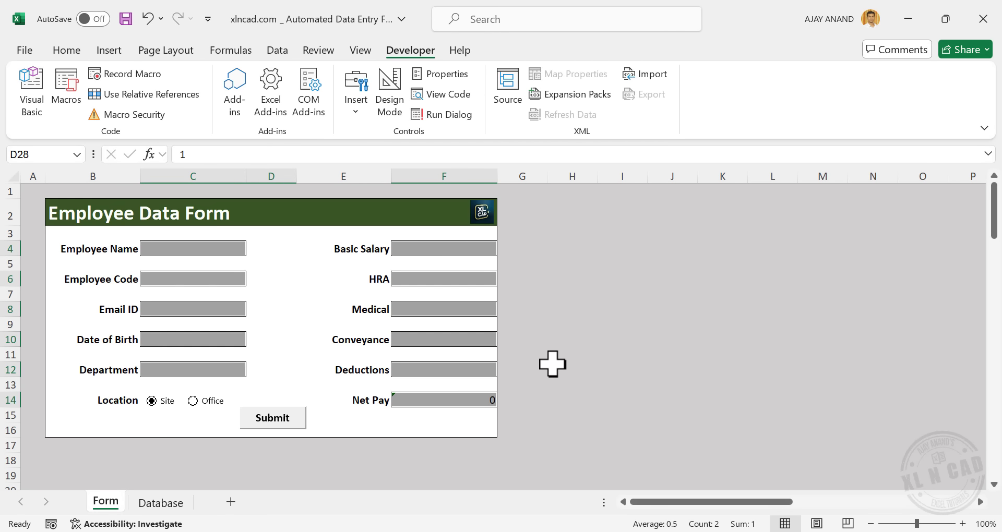
click(610, 313)
Protect the Form sheet with a password, confirming it a second time
click(319, 50)
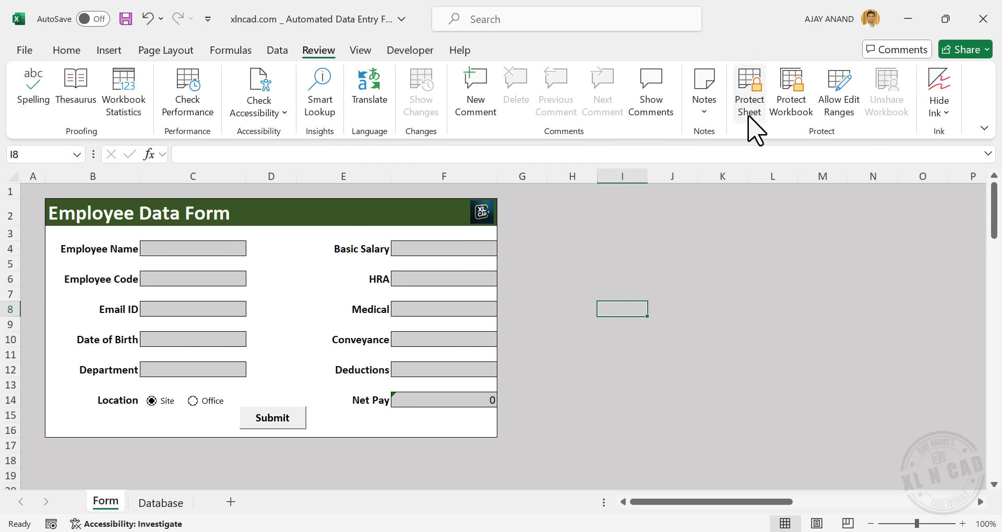
click(750, 100)
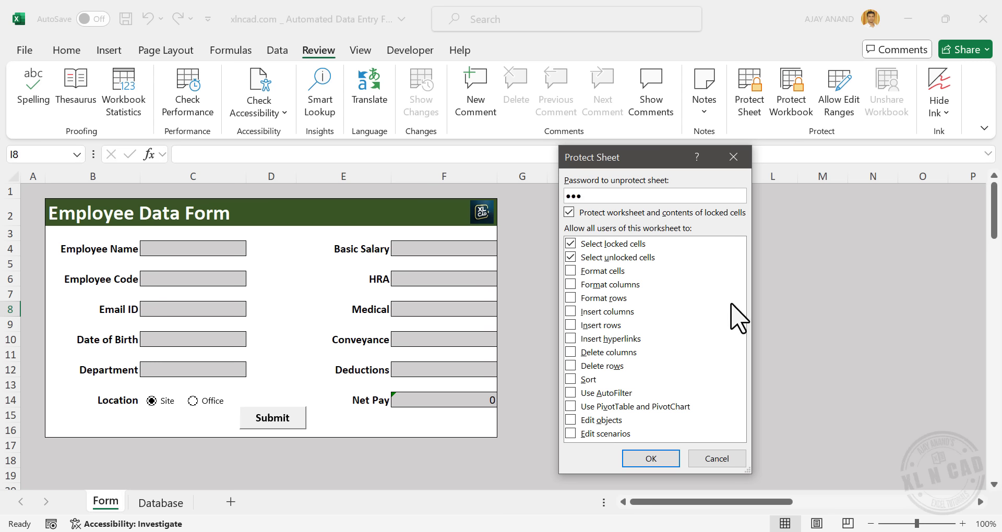
click(661, 460)
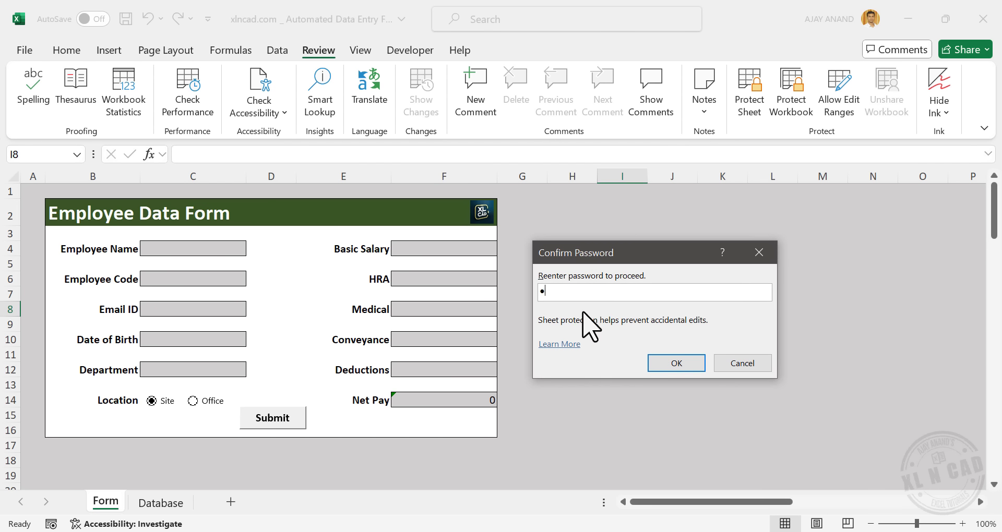
click(671, 364)
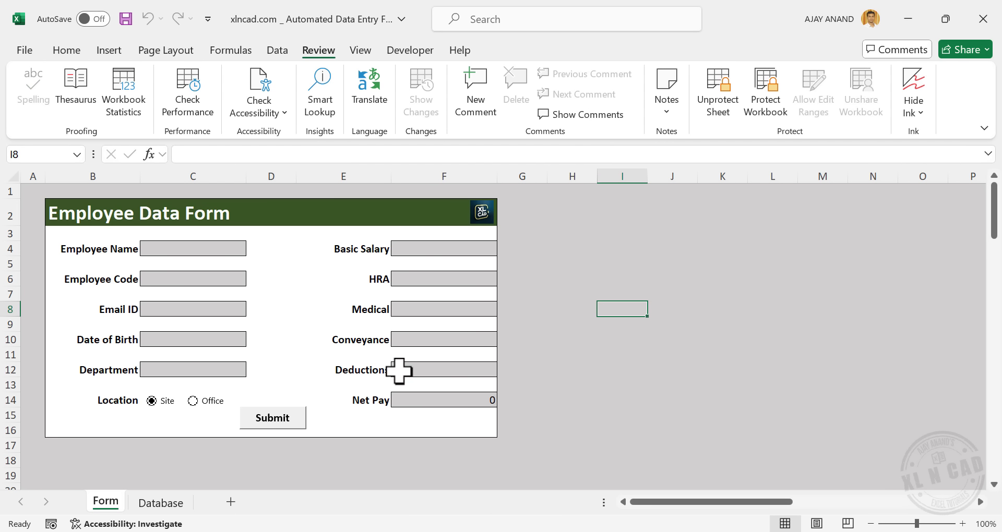
Test the protection by trying to delete the locked labels B4:B9, then dismiss the warning
drag(100, 251, 103, 322)
key(Delete)
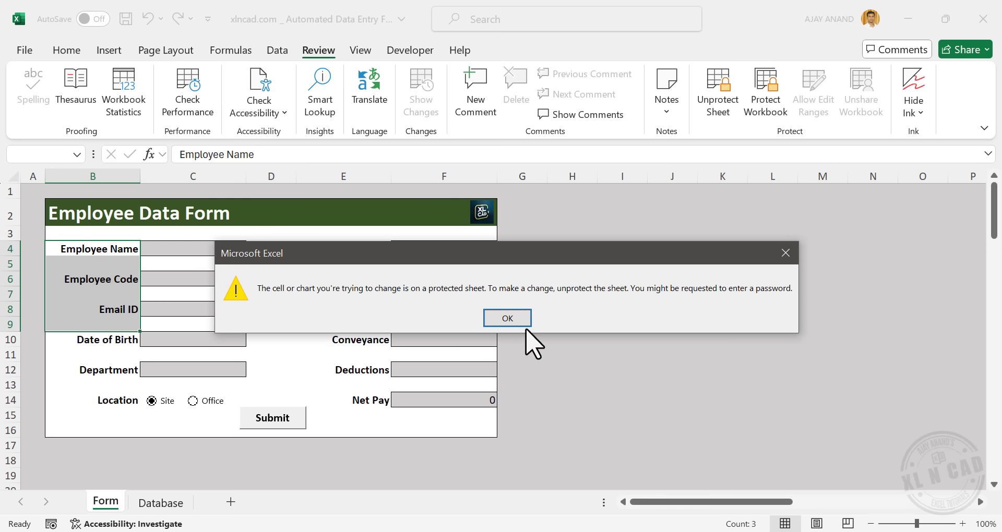
click(512, 317)
click(563, 325)
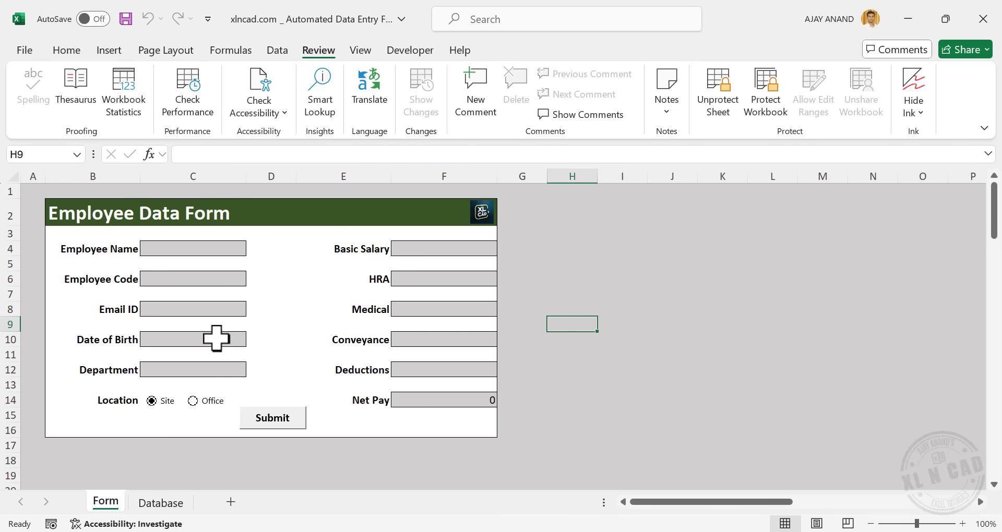
Fill in the employee's name, code, e-mail and date of birth, with Technical department and Office location
click(203, 249)
text(Ajay)
key(Return)
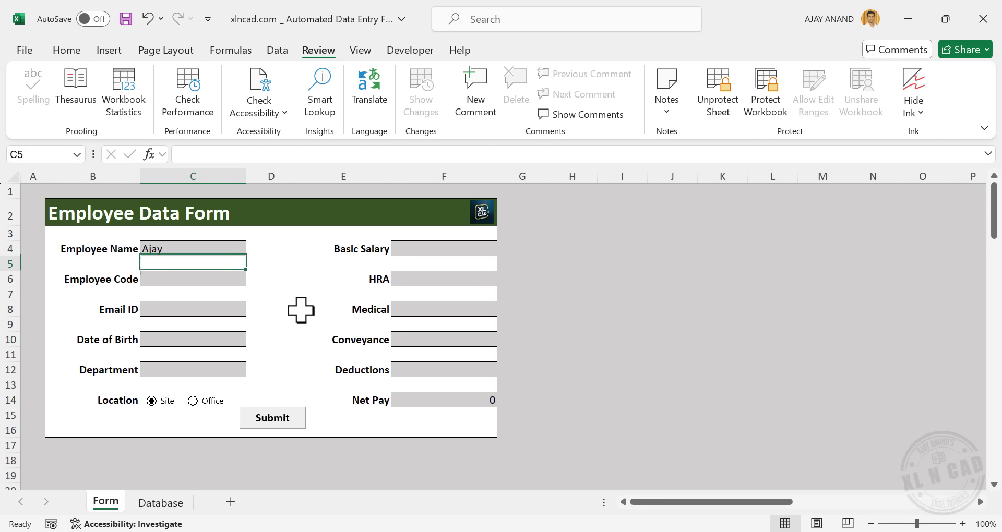
key(Return)
text(XNC001)
key(Return)
key(Return)
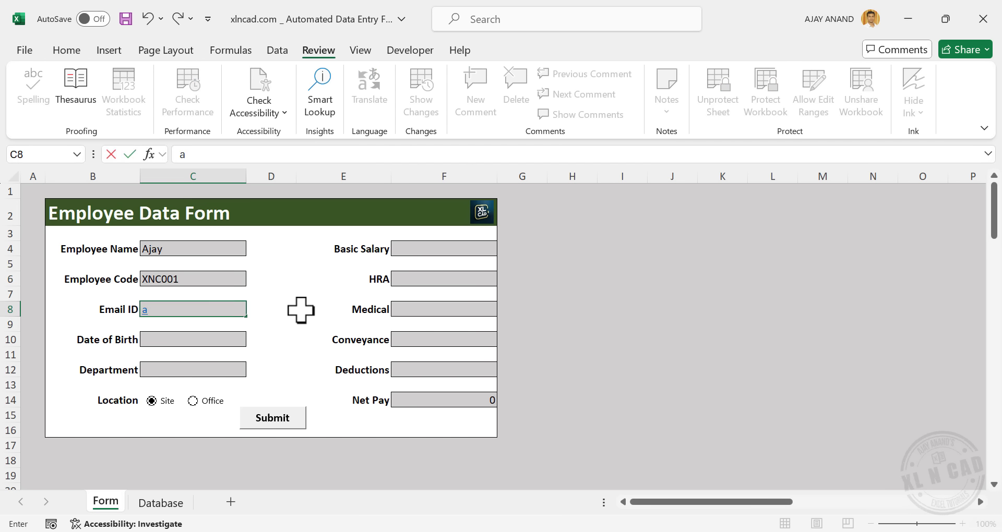
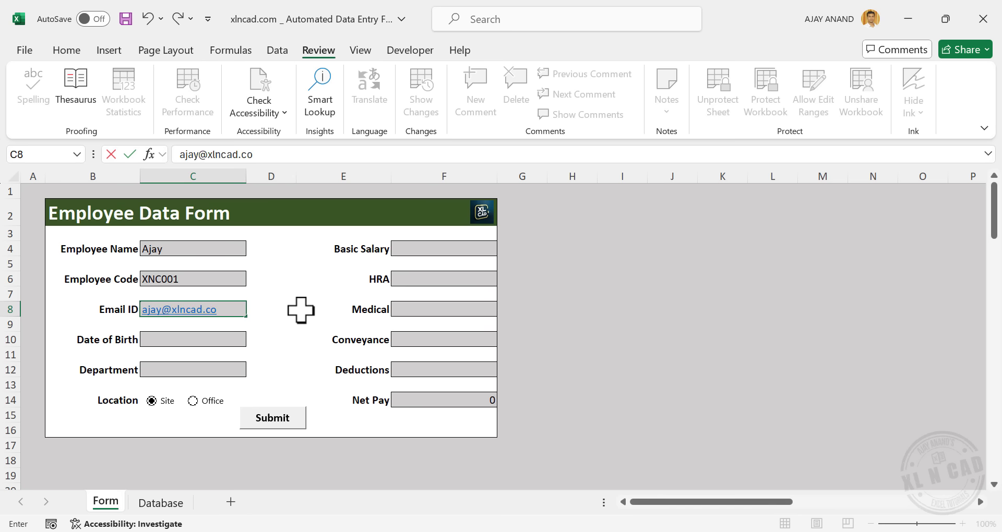
key(Return)
key(Return)
text(03-)
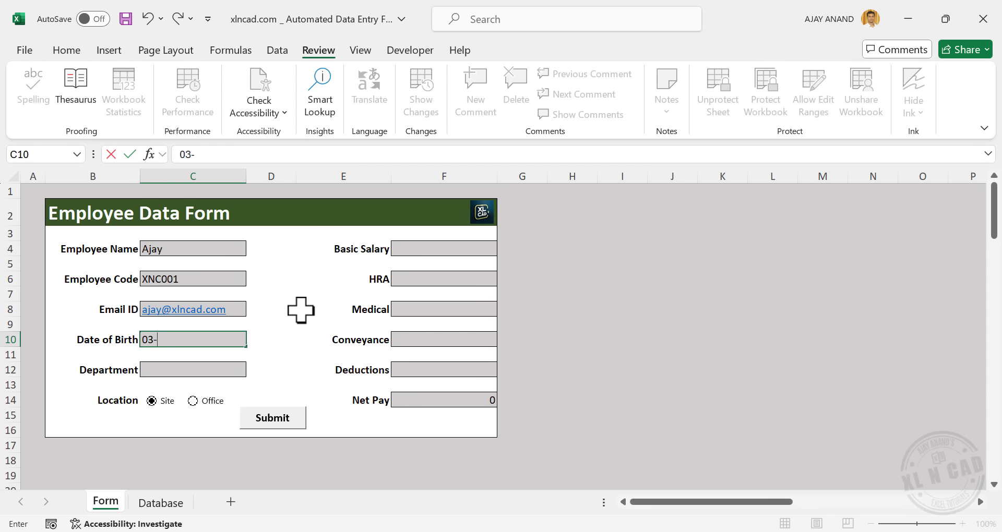
key(Return)
key(Return)
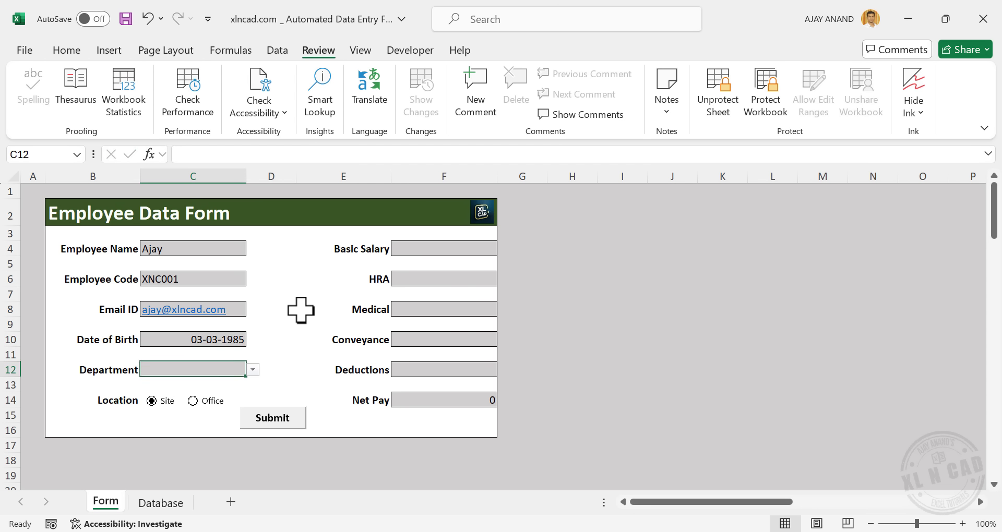
click(253, 370)
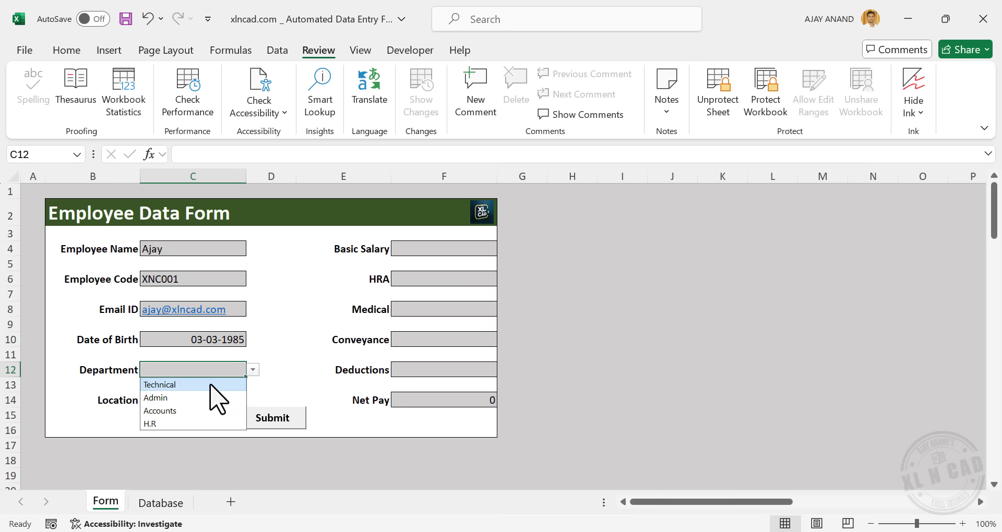
click(211, 385)
click(194, 401)
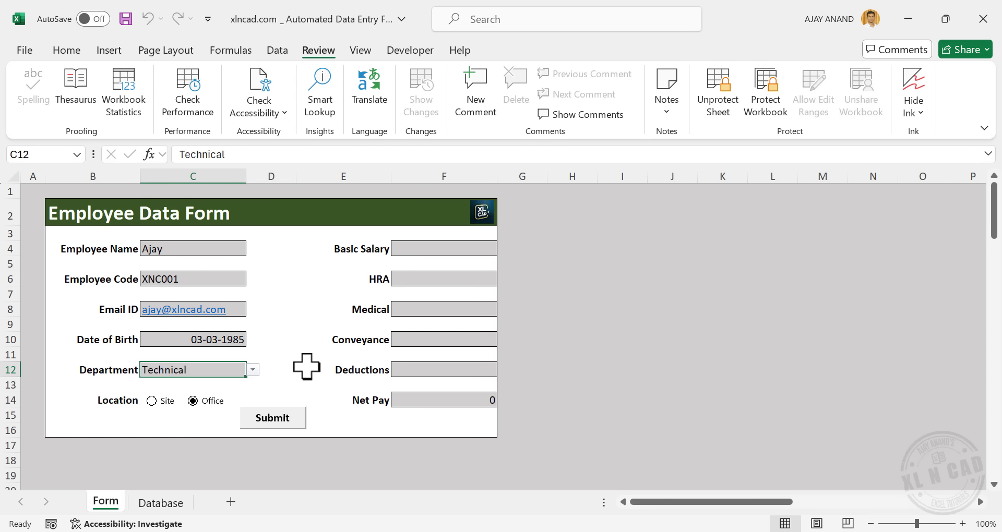
Enter basic salary 60,000, HRA 22,000, Medical 6,500, Conveyance 5400 and Deductions 1800
click(452, 249)
text(60000)
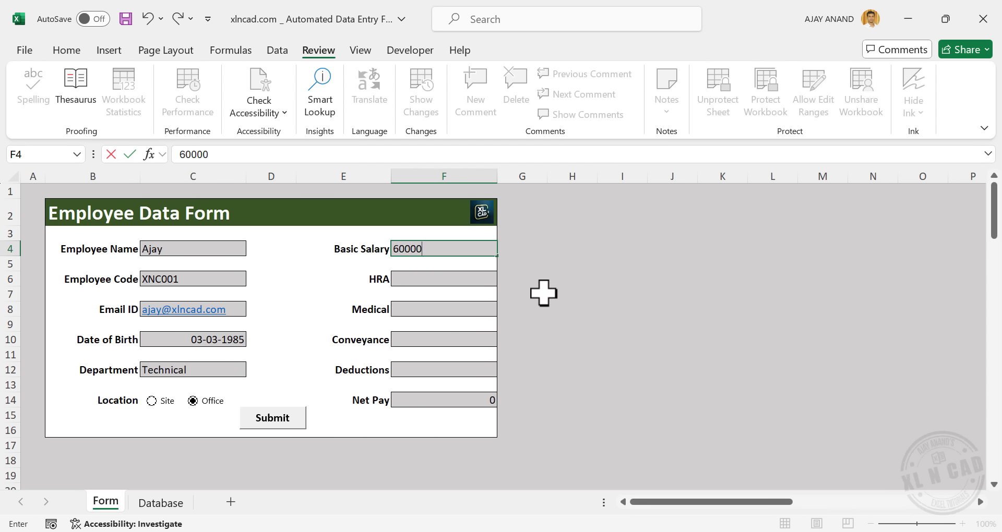
key(Return)
text(22,000)
key(Return)
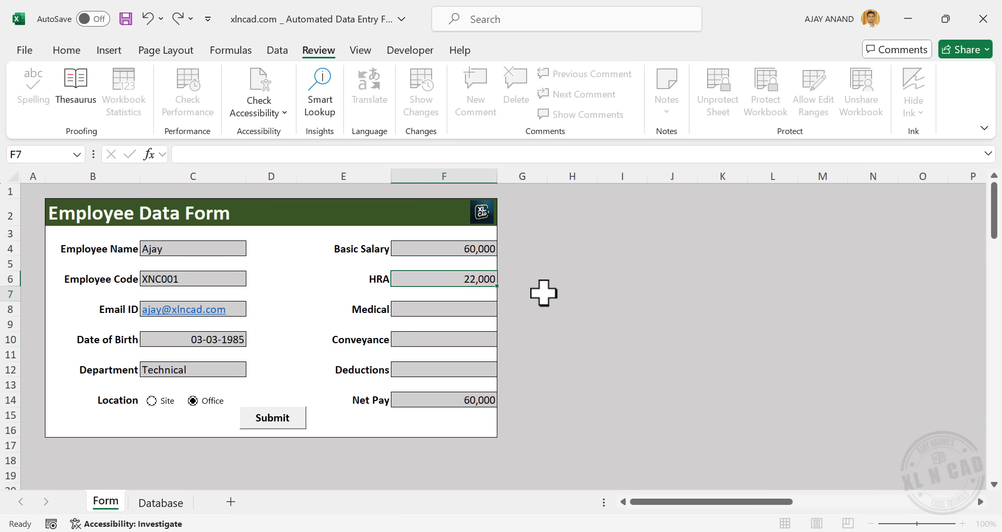
text(6,500)
key(Return)
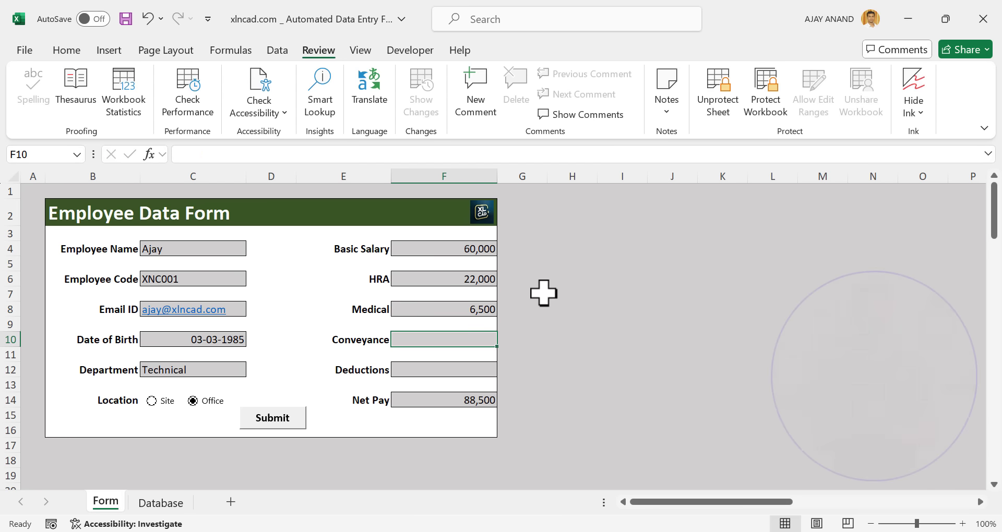
text(5400)
key(Return)
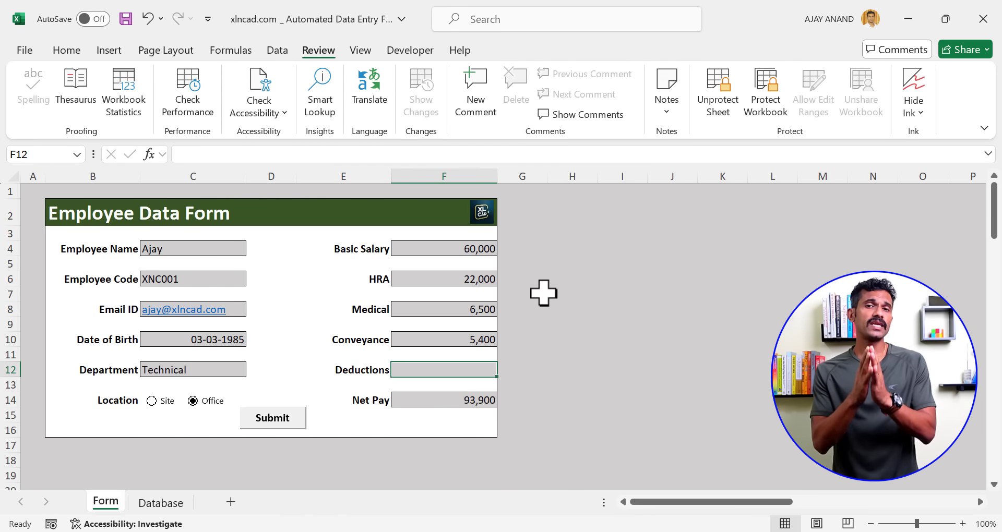
text(1800)
key(Return)
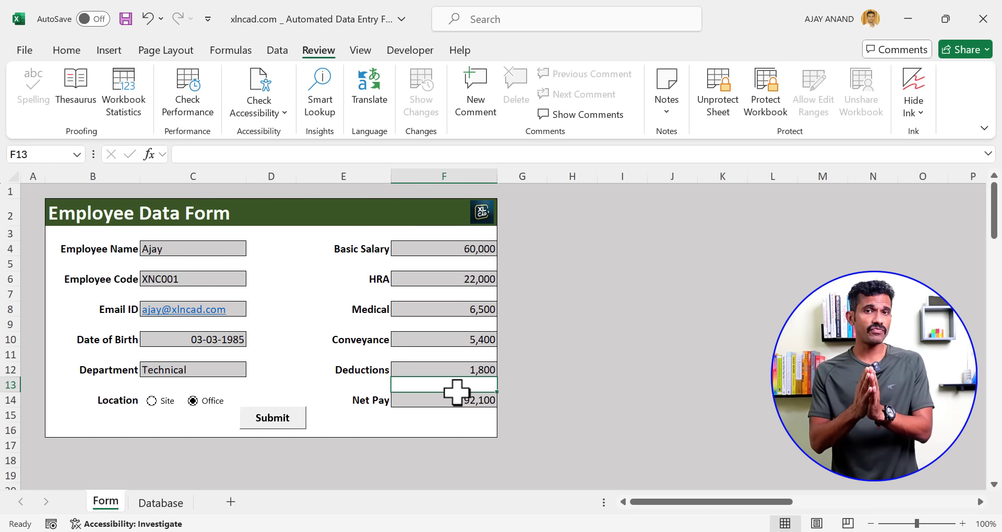
Submit the record and check the new row on the Database sheet
click(285, 422)
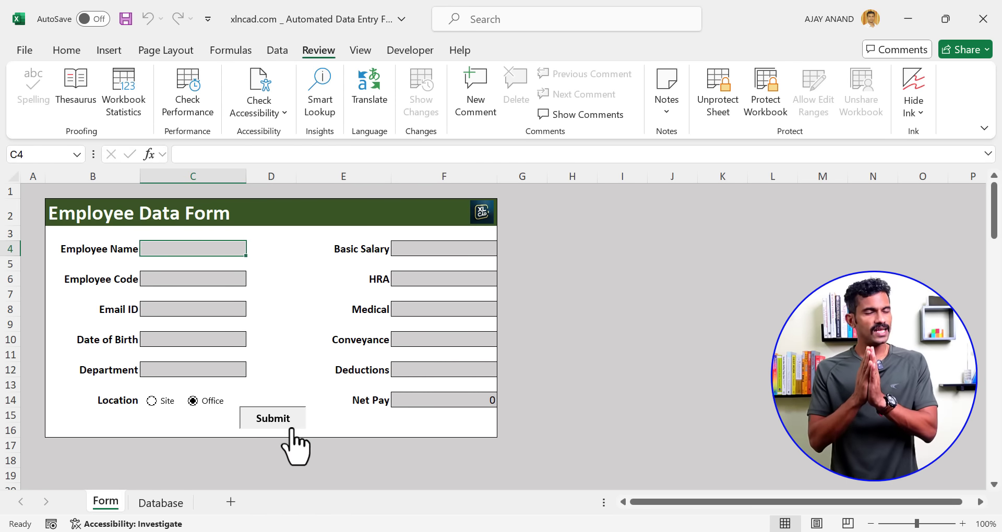
click(156, 502)
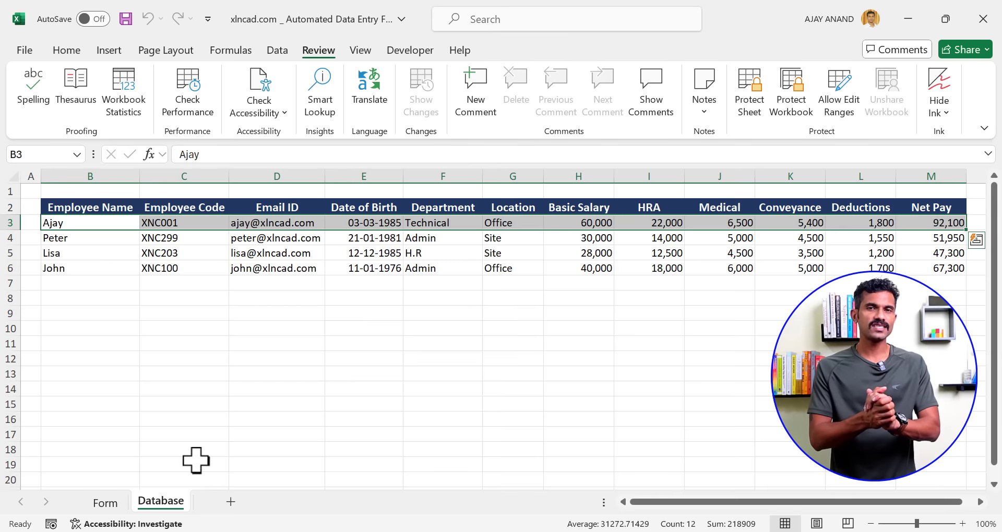
click(290, 223)
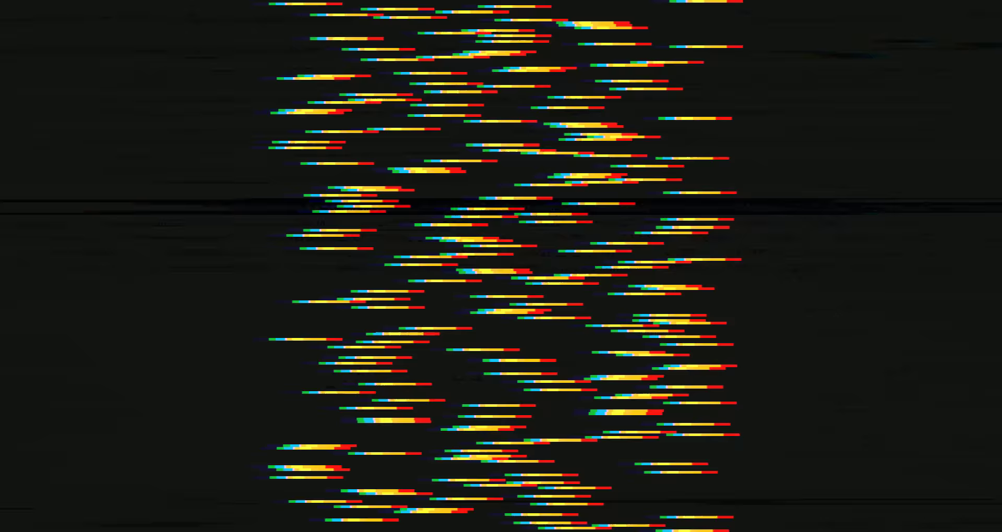